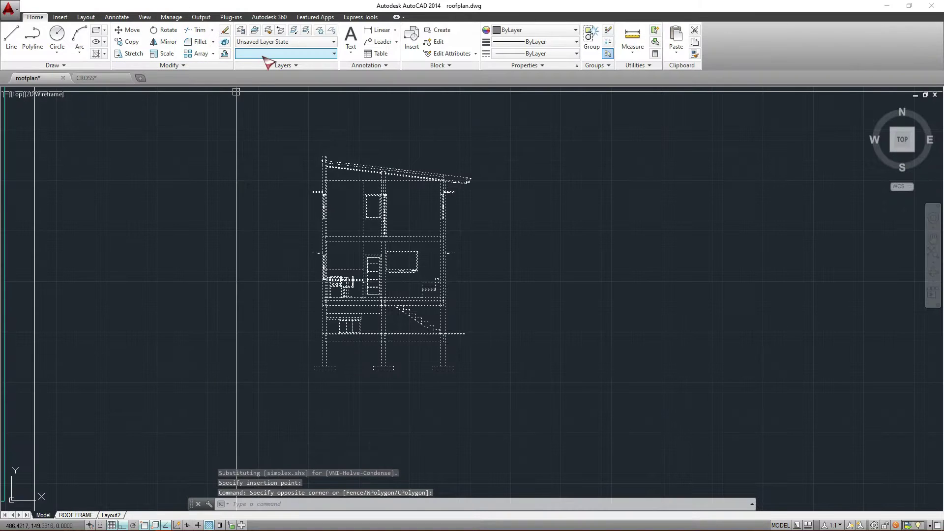
Put the traced furniture lines of the house cross-section on the FURNITURE layer.
left_click(275, 53)
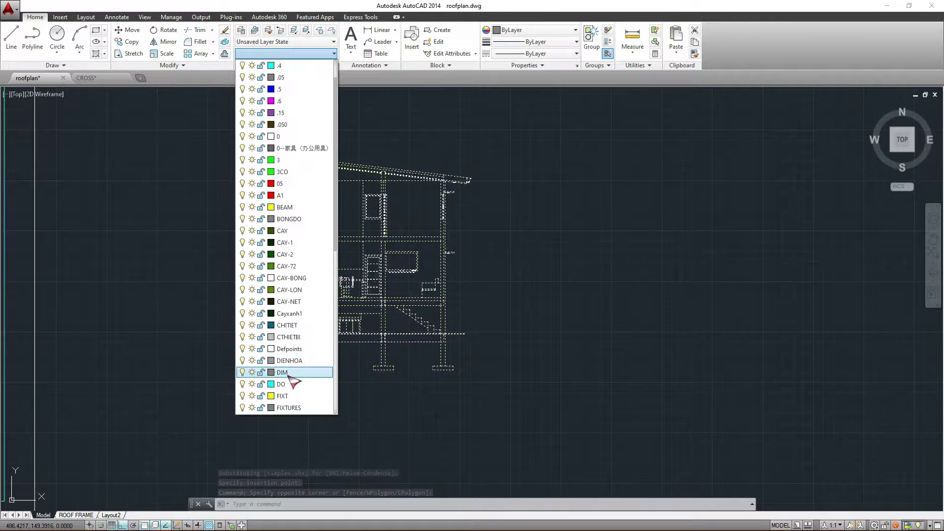
left_click(290, 408)
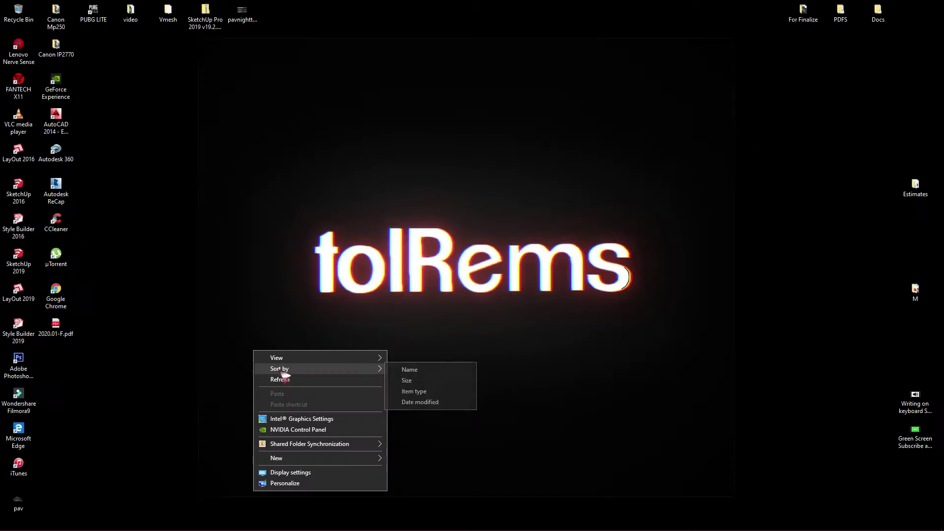
Browse Gab (G:) > Cad Files to the roofplan file, then return to Quick access.
left_click(280, 379)
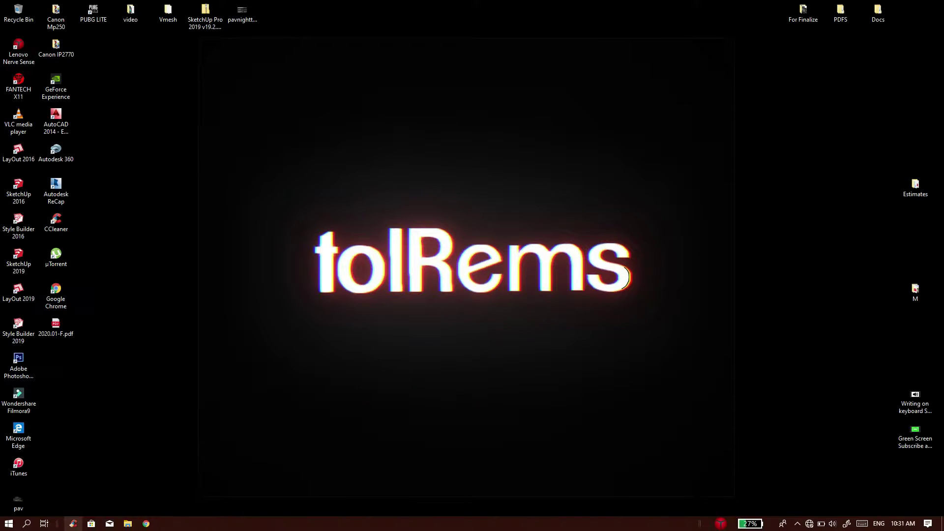
key("super+e")
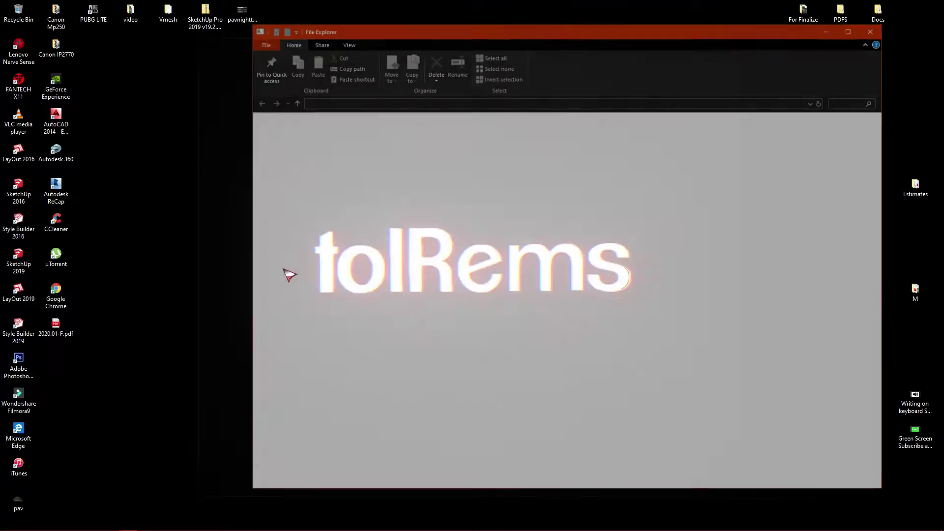
left_click(266, 378)
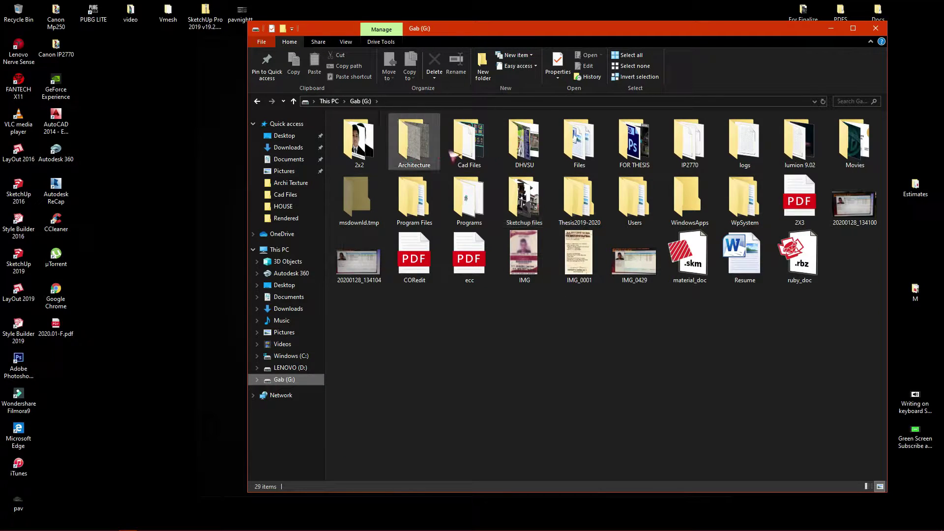
double_click(469, 145)
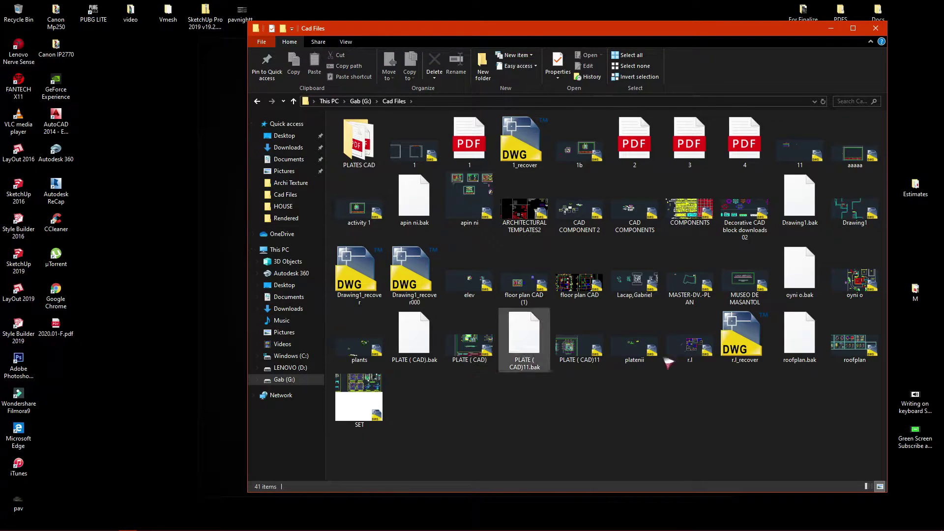
left_click(846, 351)
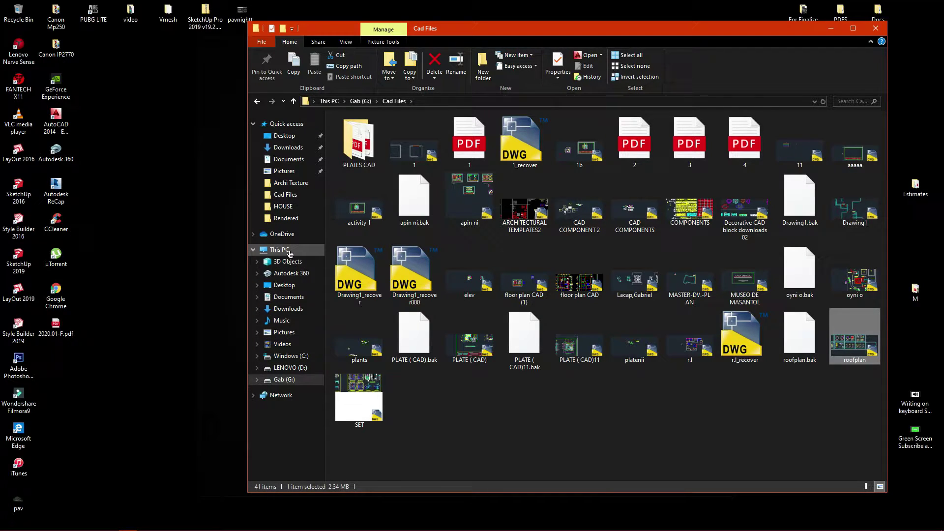
left_click(286, 124)
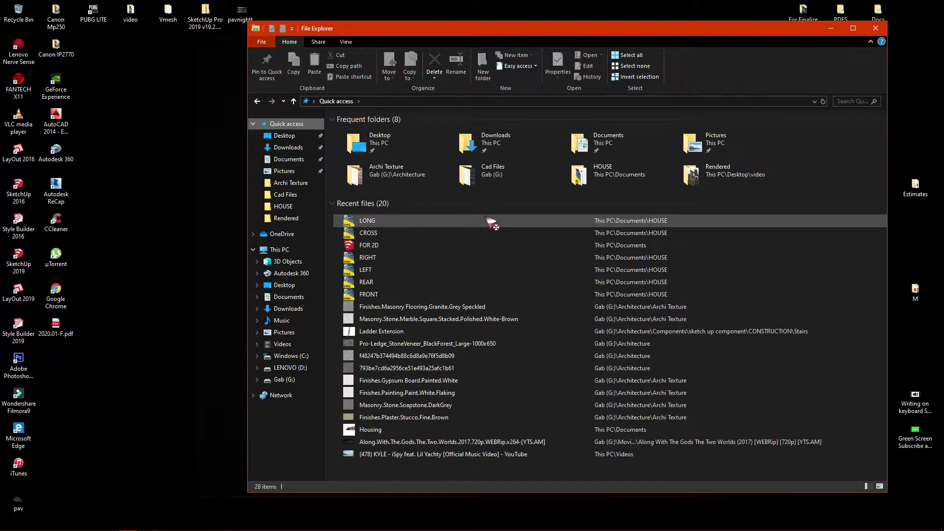
Open FOR 2D from Recent files and bring up AutoCAD loading the roofplan drawing.
left_click(421, 246)
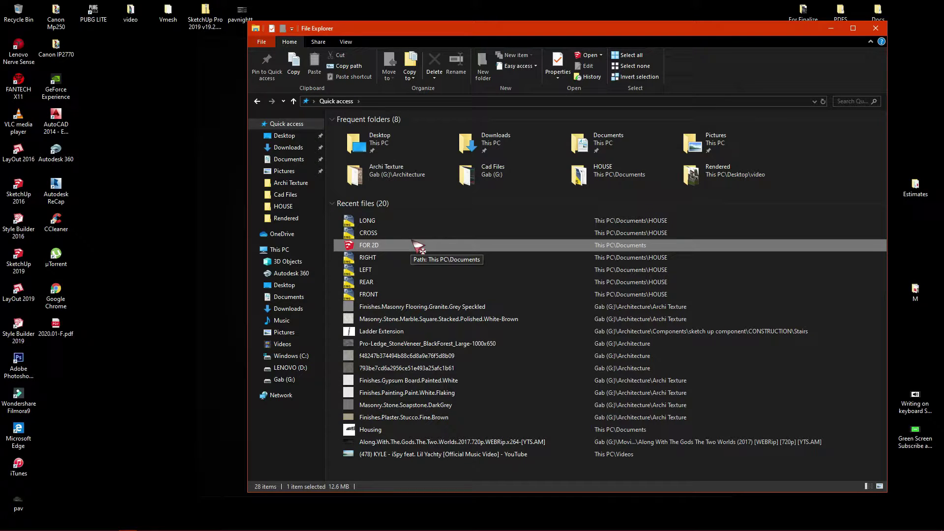
double_click(420, 246)
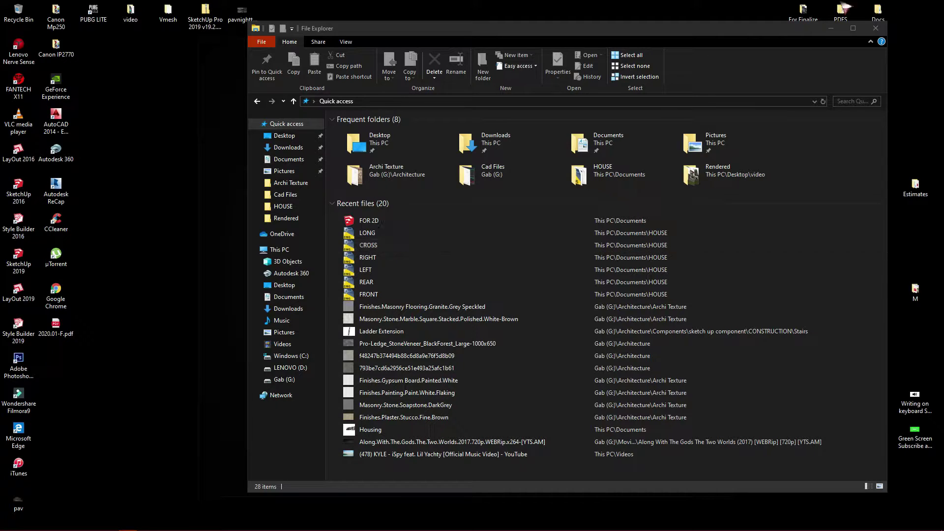
left_click(830, 31)
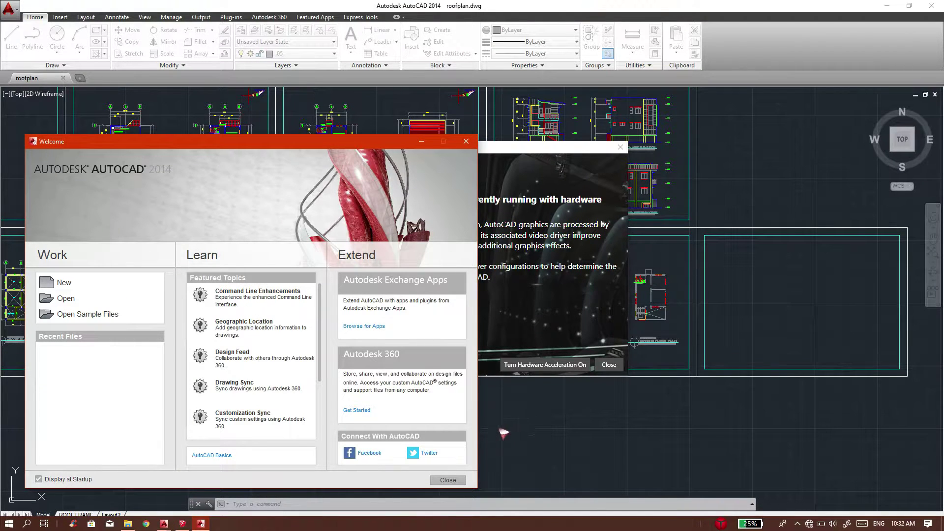
Dismiss the Welcome screen and Hardware Acceleration notice, then zoom around the drawing.
left_click(464, 476)
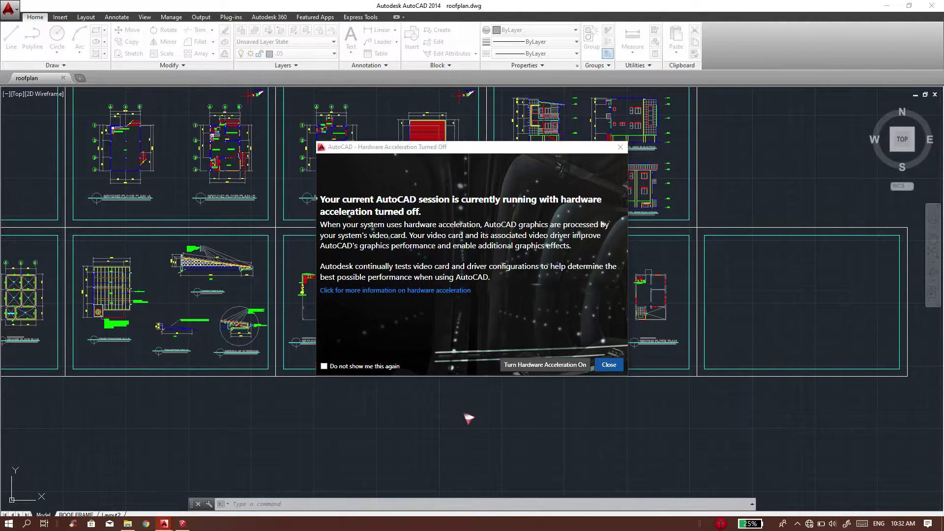
left_click(608, 365)
scroll(478, 378, "down", 4)
scroll(479, 377, "down", 2)
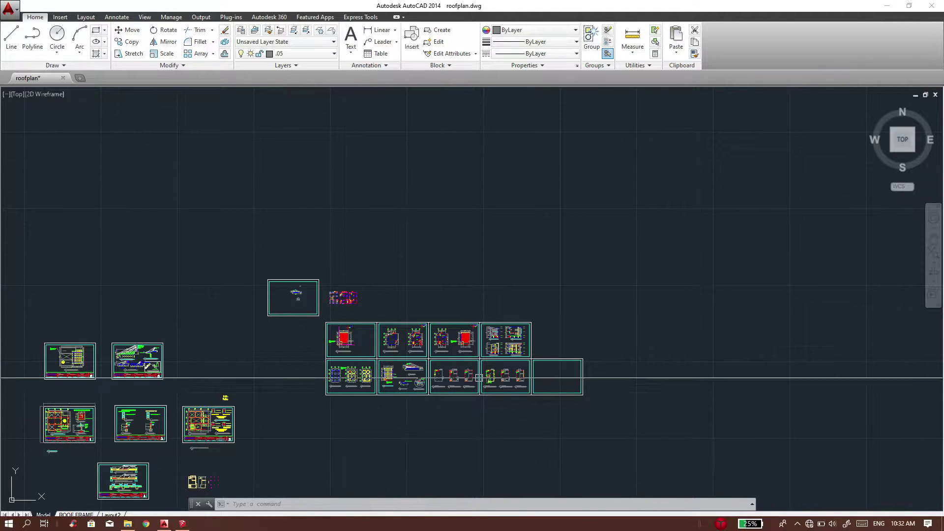
scroll(436, 331, "up", 2)
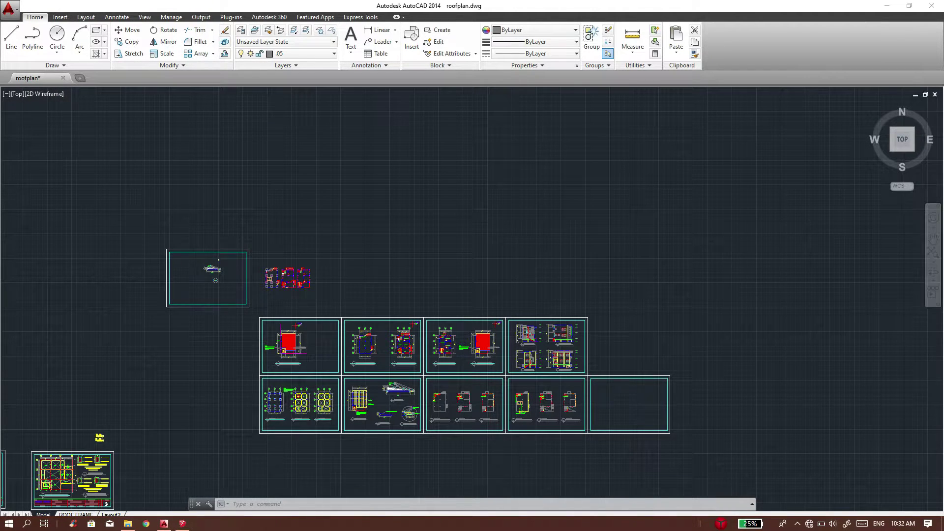
scroll(485, 309, "up", 2)
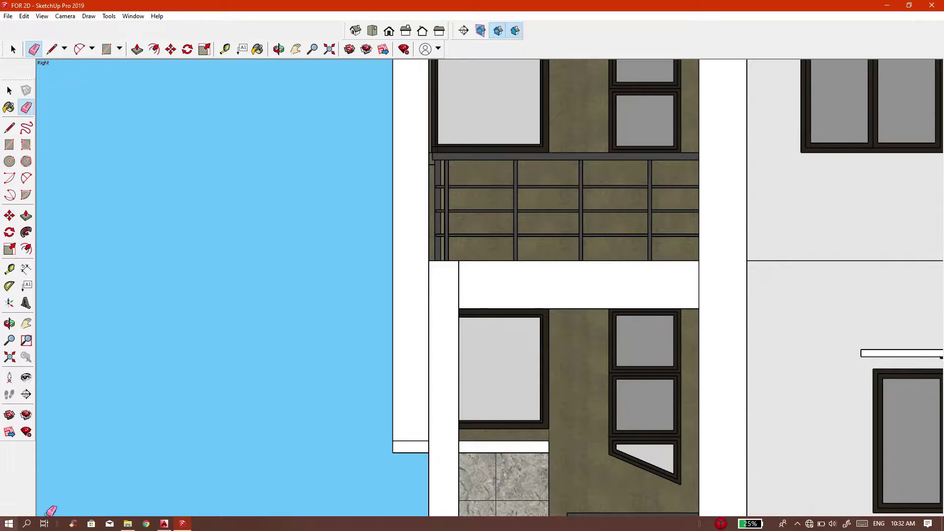
Regenerate the roofplan drawing with the REGEN command.
mouse_move(164, 524)
left_click(181, 524)
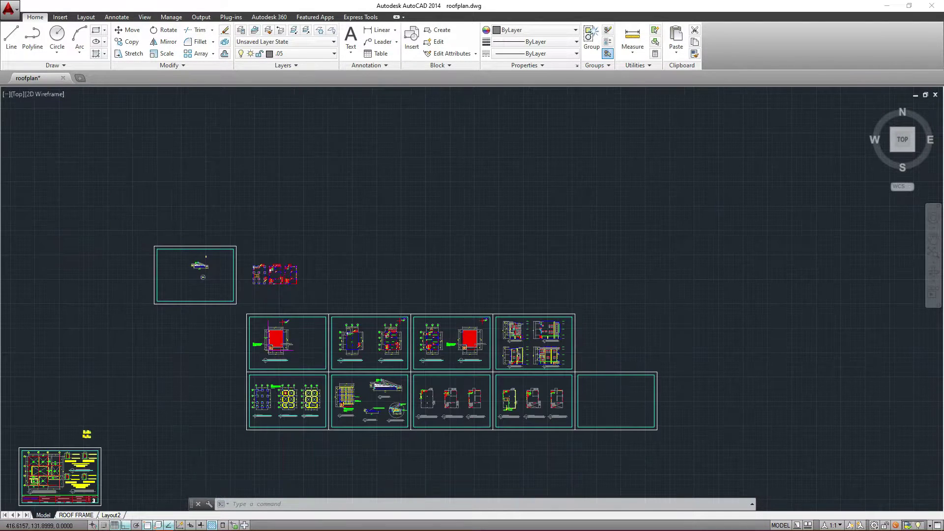
scroll(460, 371, "up", 3)
type("rege")
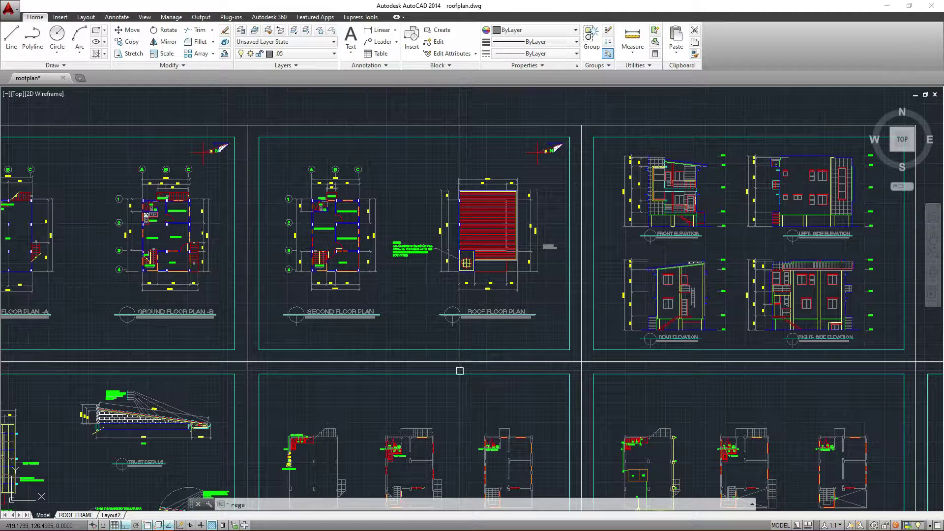
key("Return")
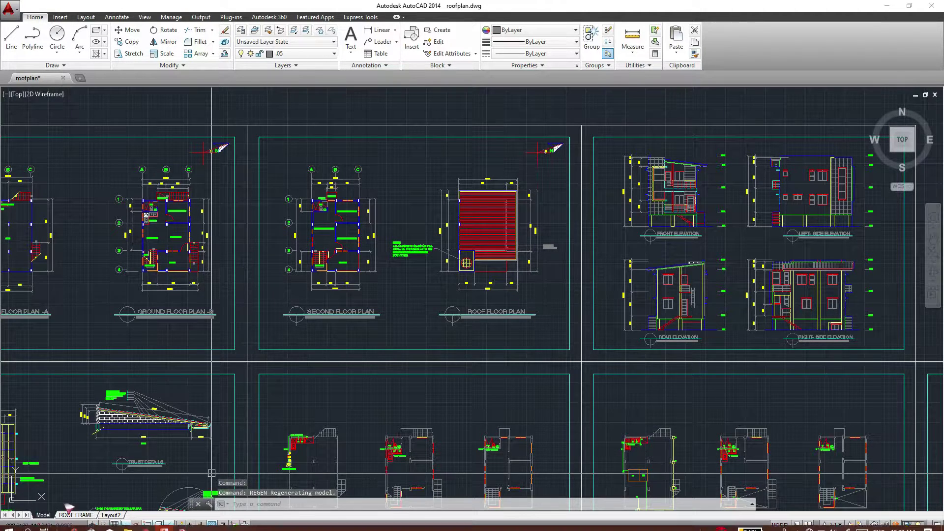
Switch to the SketchUp FOR 2D model and set the camera to Perspective.
left_click(184, 525)
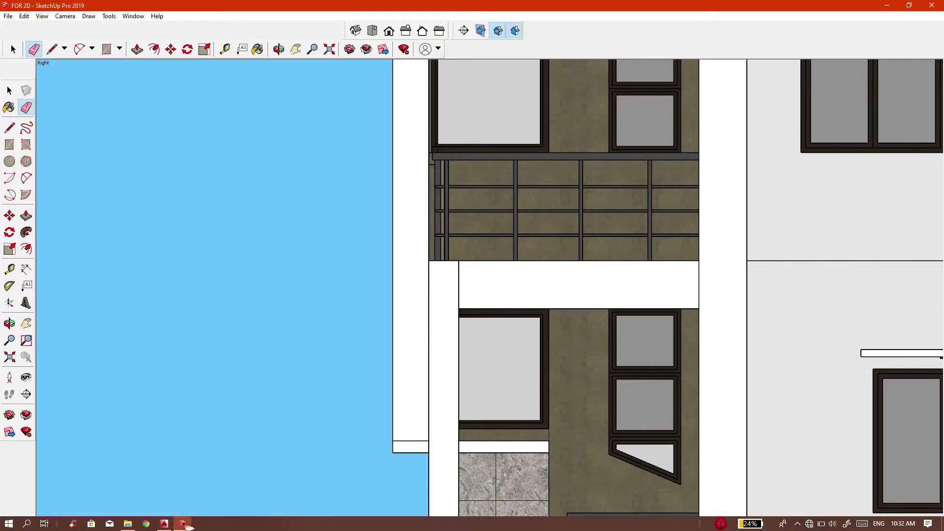
scroll(361, 305, "down", 3)
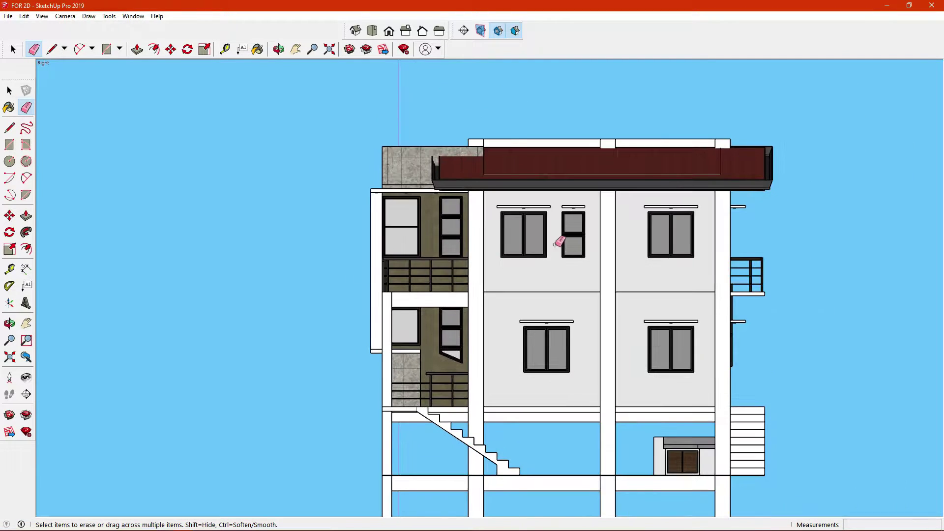
middle_click_drag(558, 237, 259, 46)
left_click(65, 16)
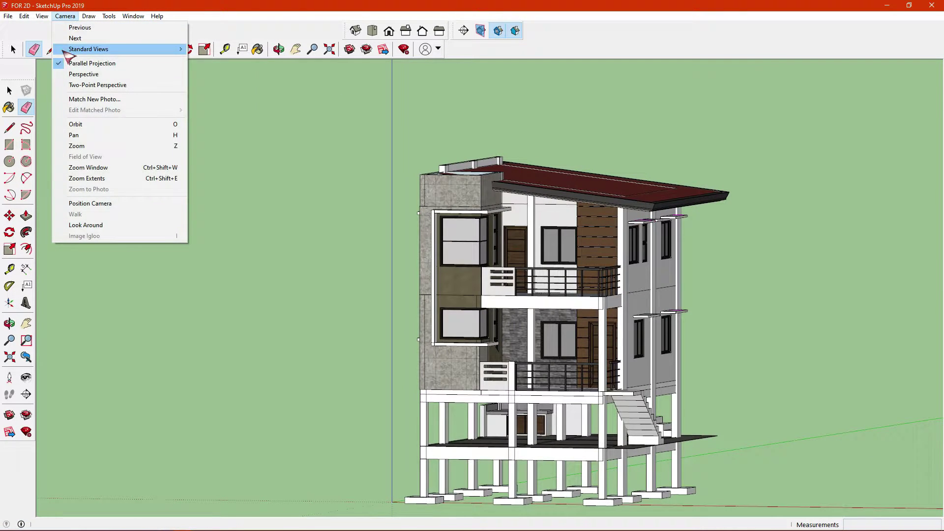
left_click(84, 74)
Orbit and zoom around the house, then set the Front standard view.
mouse_move(332, 264)
middle_mouse_down()
mouse_move(724, 351)
mouse_move(145, 284)
middle_mouse_up()
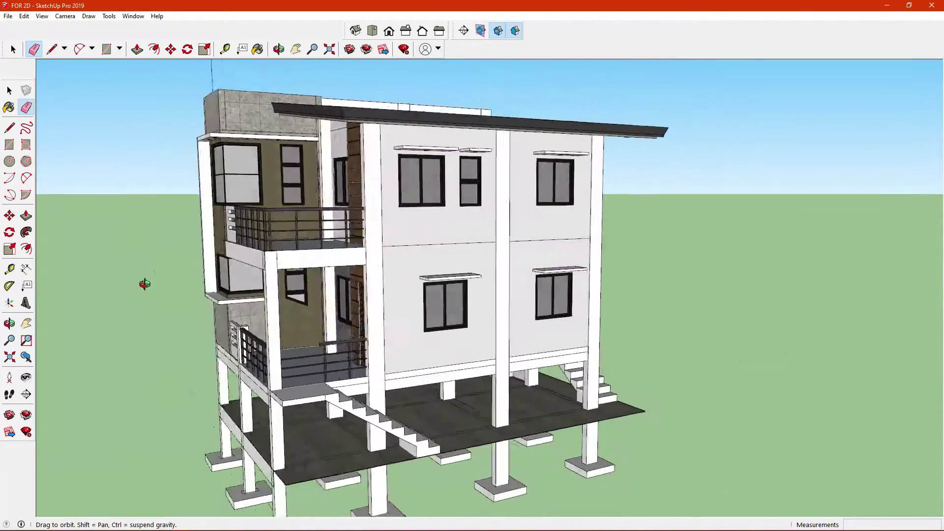
scroll(590, 259, "up", 4)
middle_click_drag(590, 259, 324, 270)
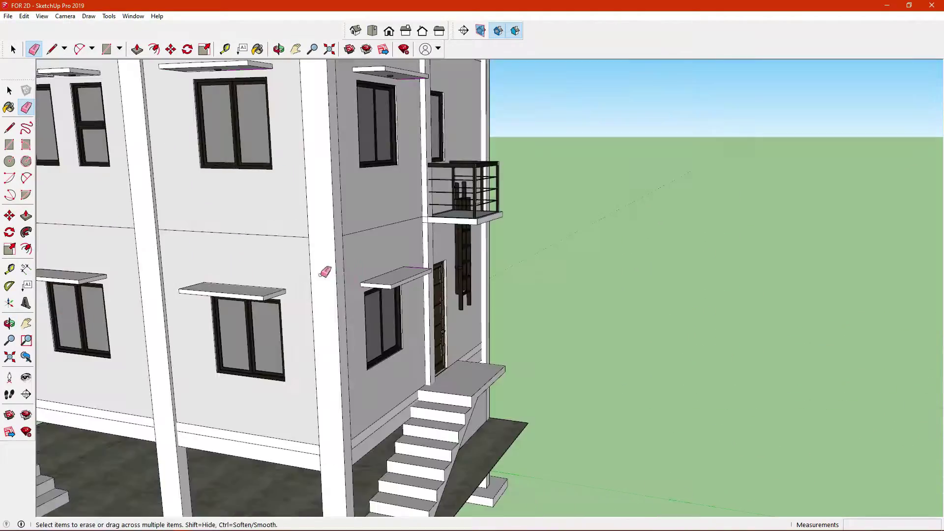
scroll(602, 275, "down", 6)
mouse_move(603, 276)
middle_mouse_down()
mouse_move(638, 298)
mouse_move(680, 274)
middle_mouse_up()
scroll(345, 347, "up", 3)
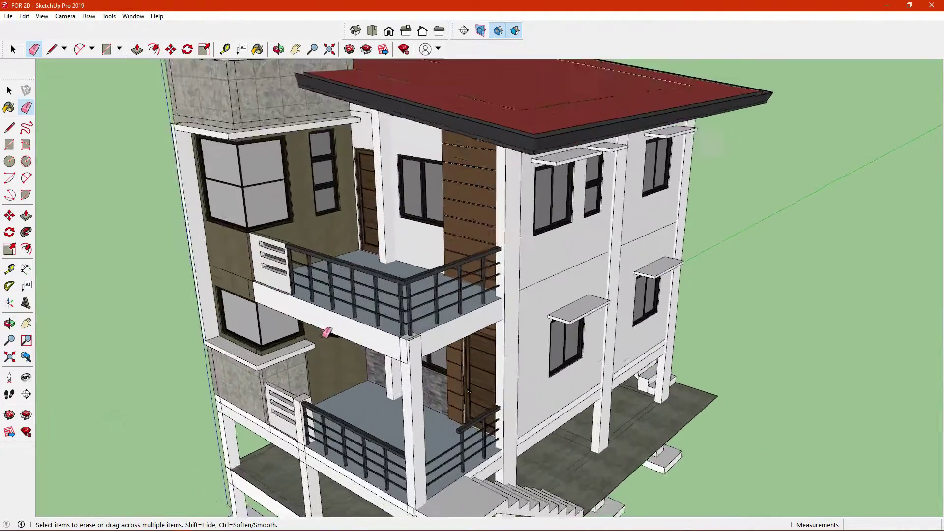
middle_click_drag(345, 347, 464, 282)
scroll(425, 320, "up", 3)
scroll(425, 321, "down", 4)
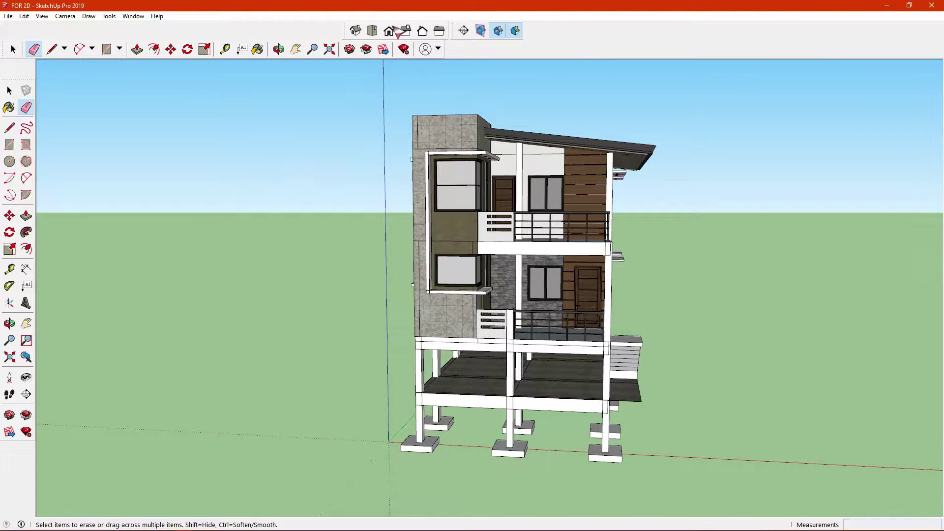
left_click(406, 30)
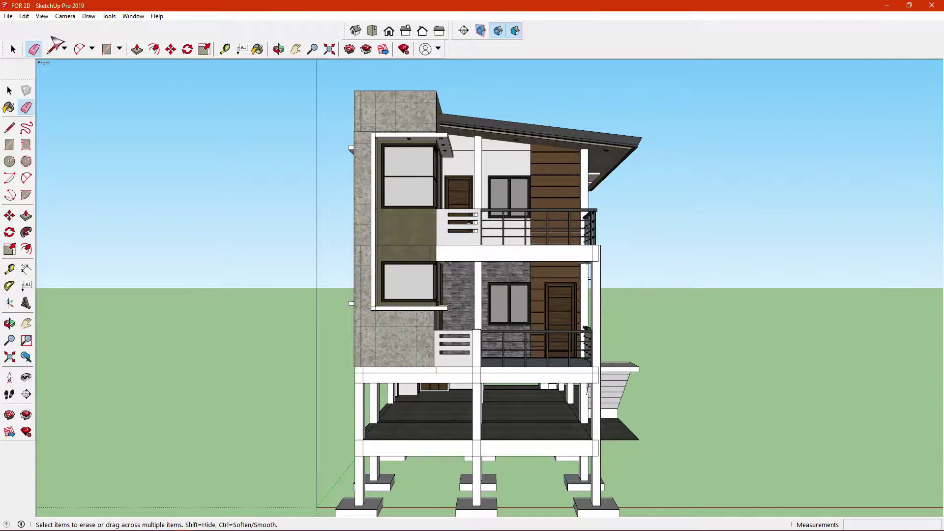
left_click(68, 17)
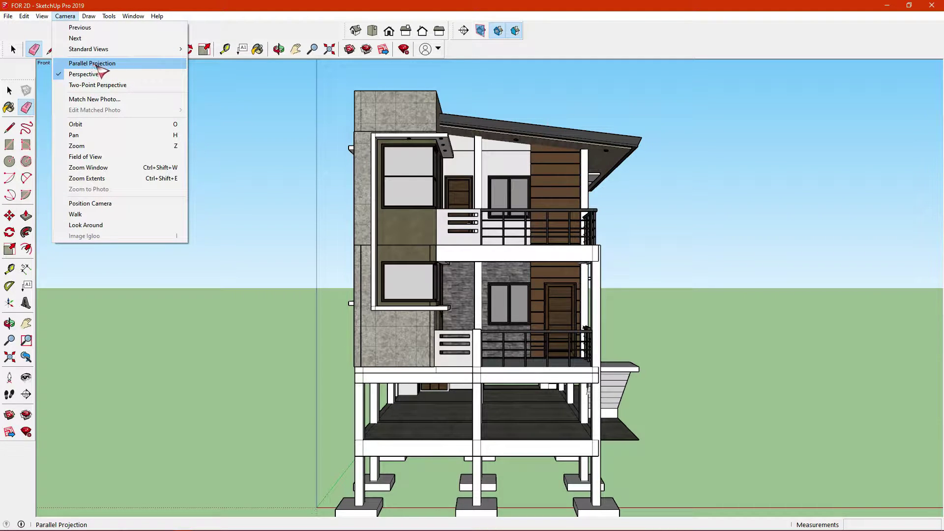
Switch to Parallel Projection front view and place a section plane on the front face.
left_click(98, 65)
left_click(388, 31)
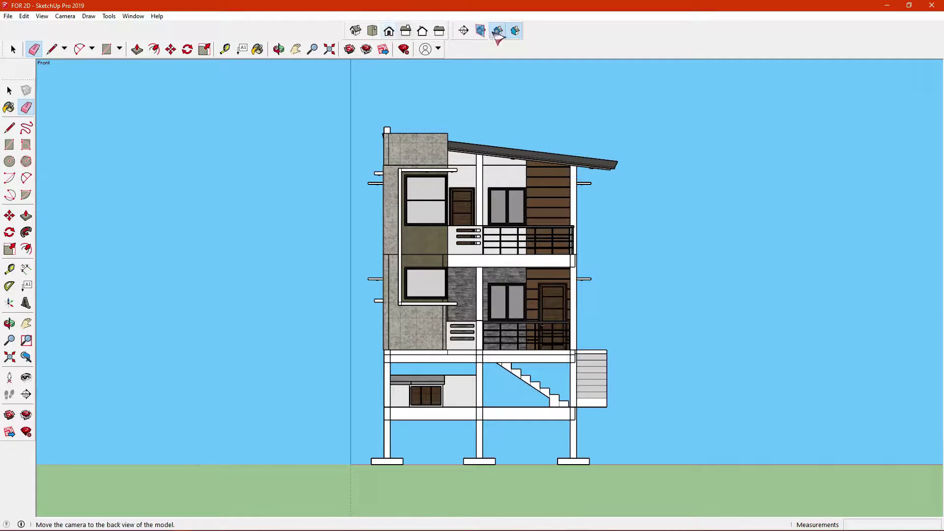
left_click(463, 33)
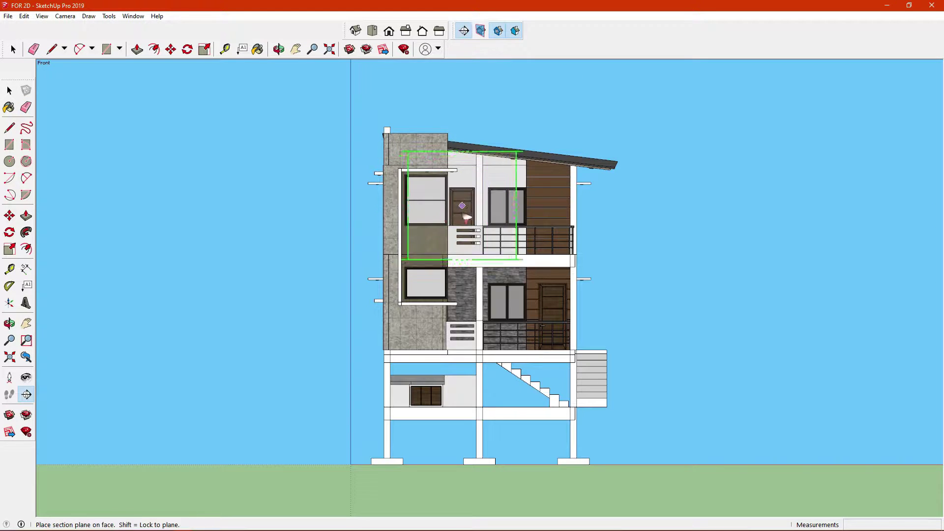
left_click(491, 284)
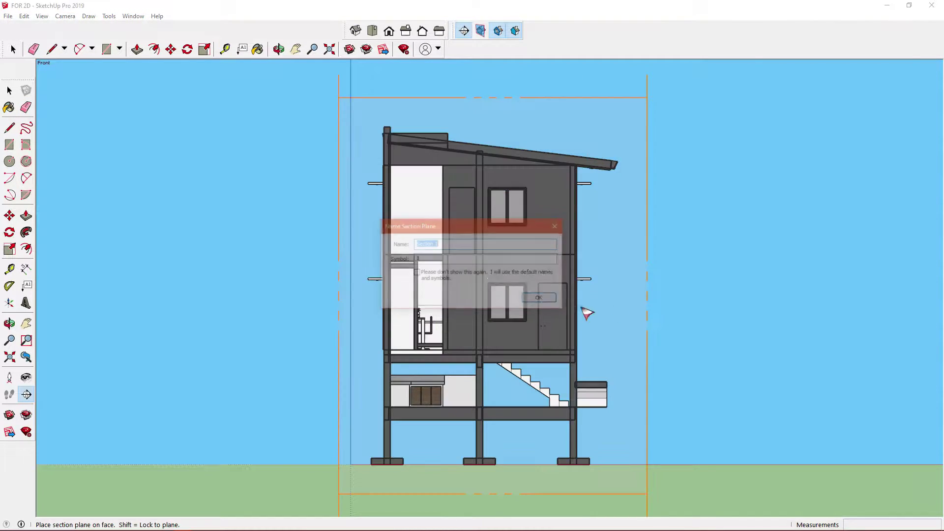
left_click(541, 299)
Orbit the model to inspect the cut and select the section plane.
key("e")
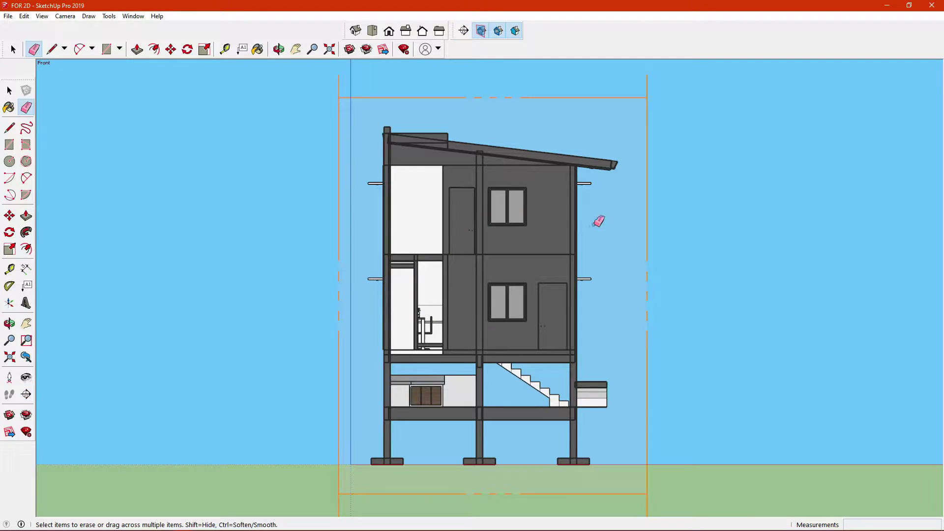
middle_click_drag(599, 221, 409, 331)
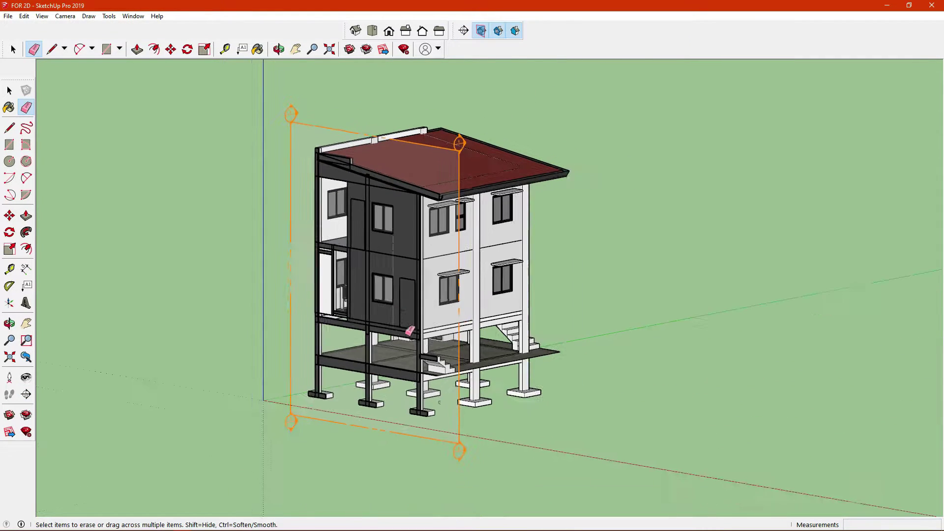
key("space")
scroll(434, 389, "up", 3)
left_click(476, 462)
Move the section plane 2.57 m along the green axis into the house.
scroll(397, 376, "down", 2)
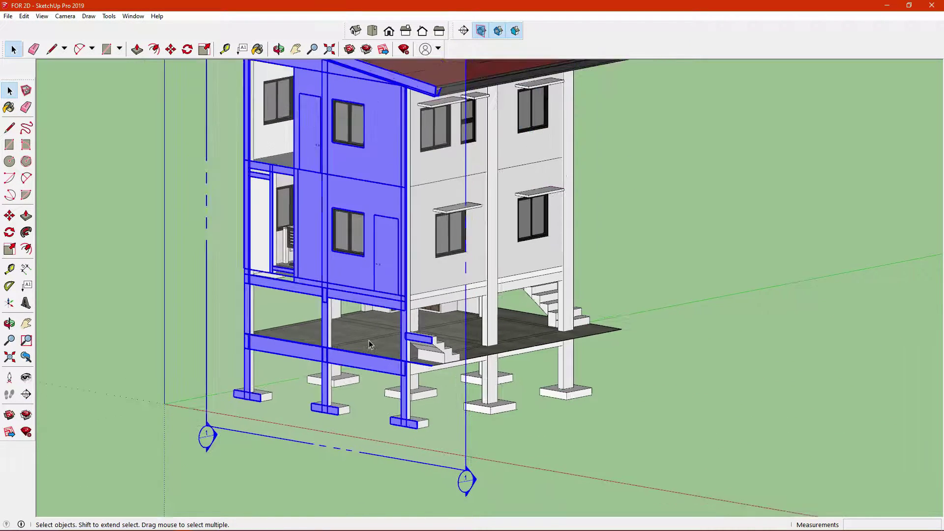
scroll(396, 376, "down", 2)
key("m")
left_click(439, 435)
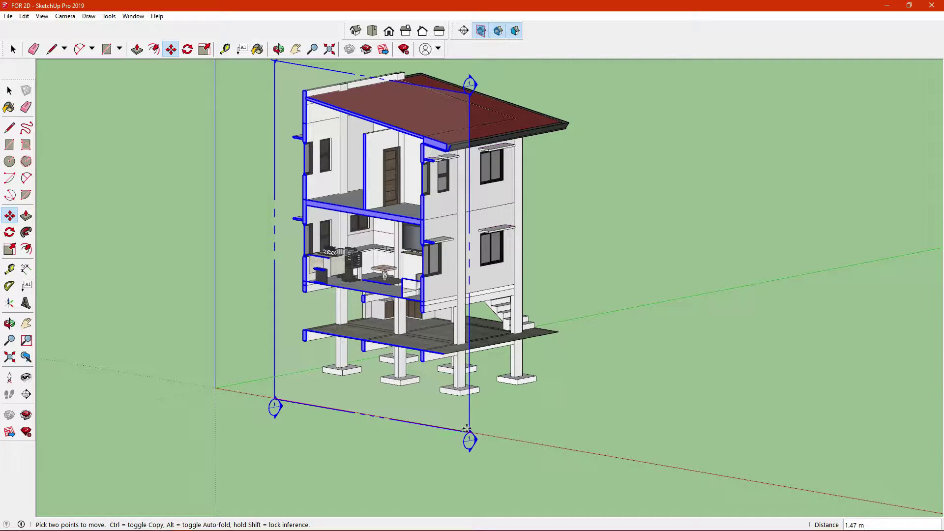
left_click(487, 423)
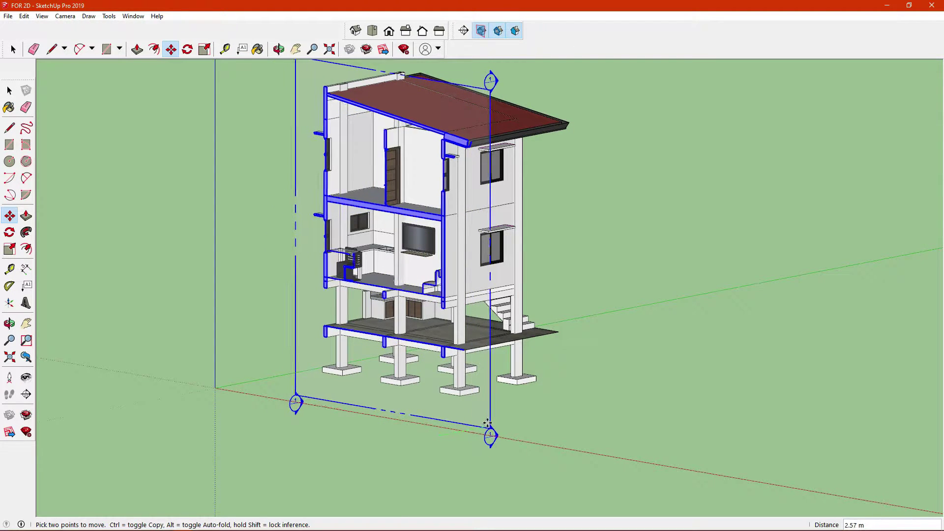
Return to the Front view and hide the section plane outline.
left_click(389, 31)
key("space")
left_click(645, 231)
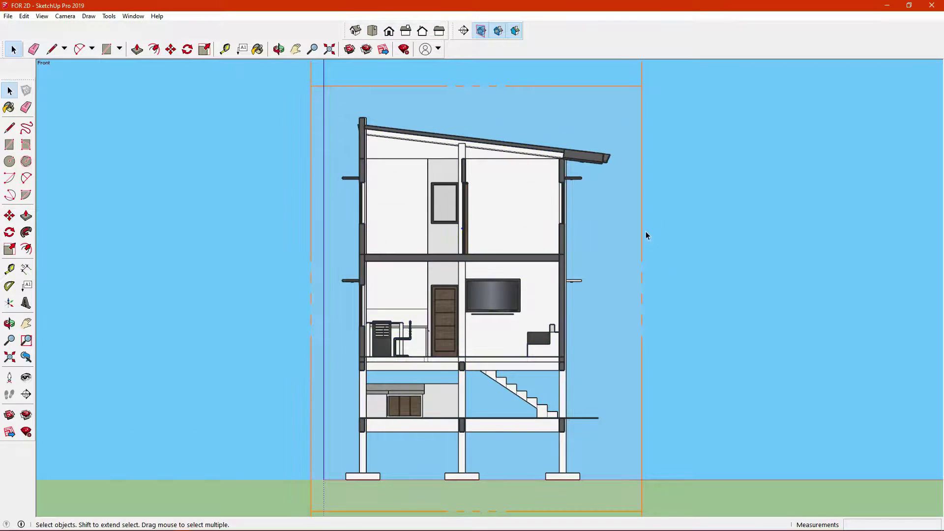
right_click(641, 90)
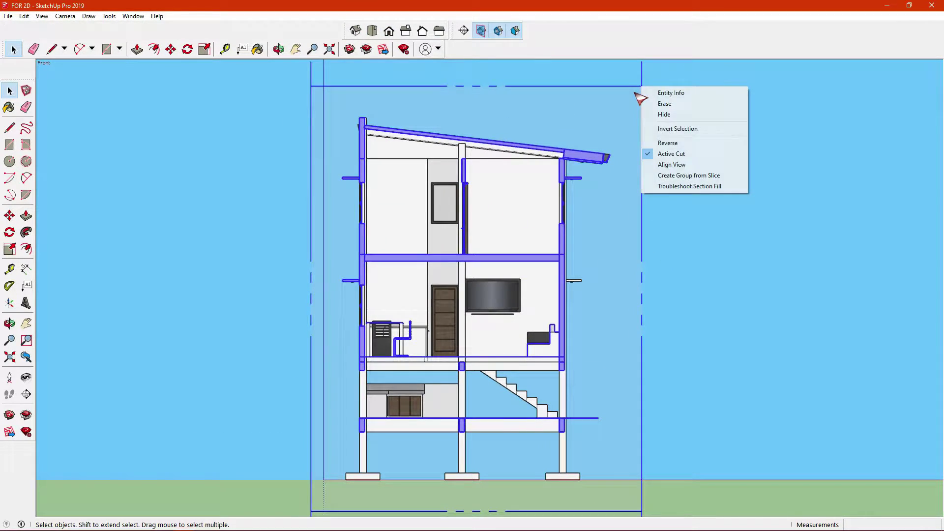
left_click(659, 115)
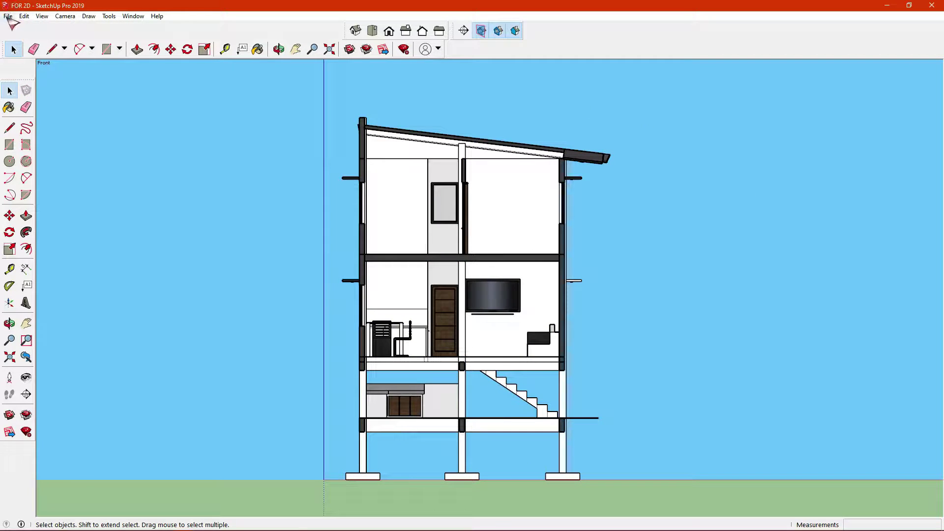
Start a 2D Graphic export as AutoCAD DWG into the HOUSE folder.
left_click(8, 16)
left_click(42, 167)
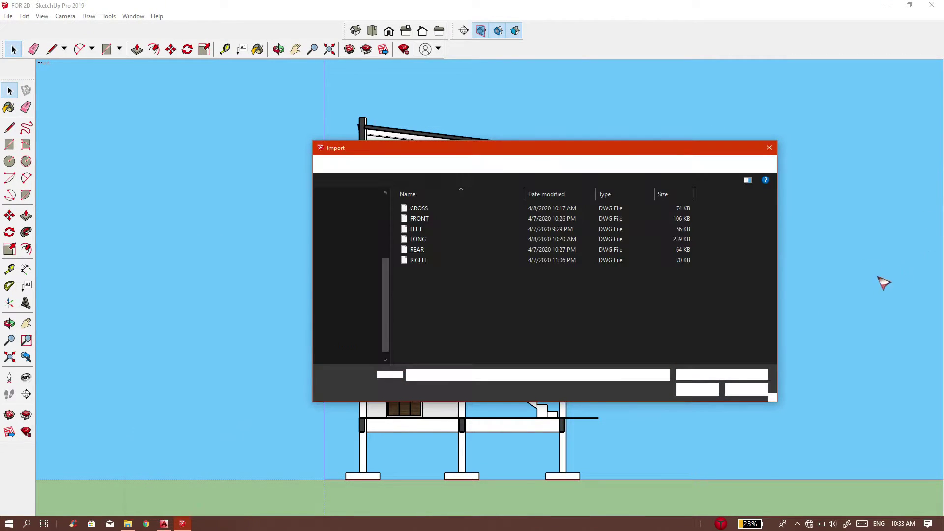
left_click(769, 147)
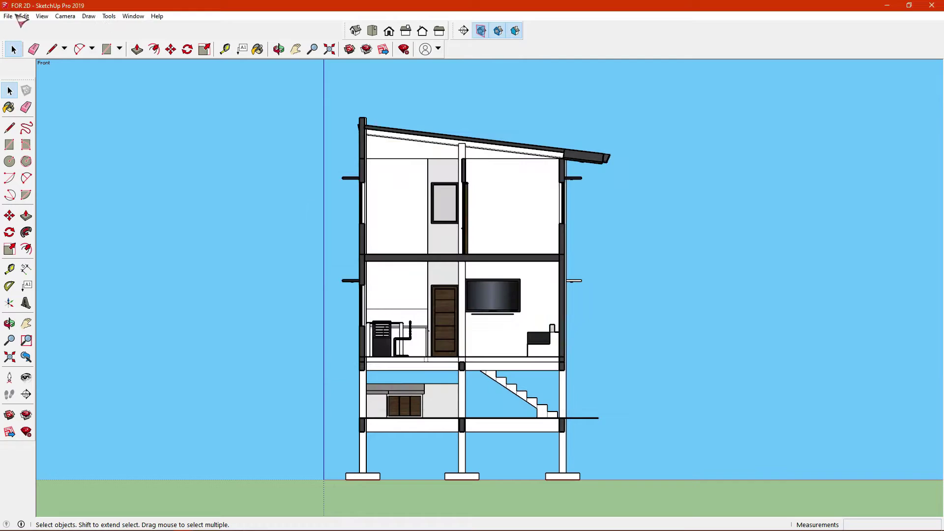
left_click(11, 16)
mouse_move(25, 179)
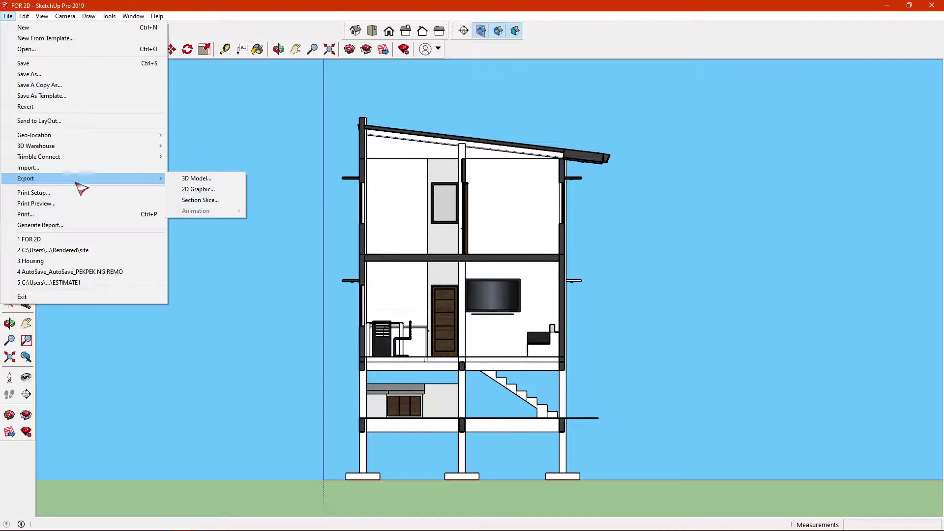
left_click(198, 190)
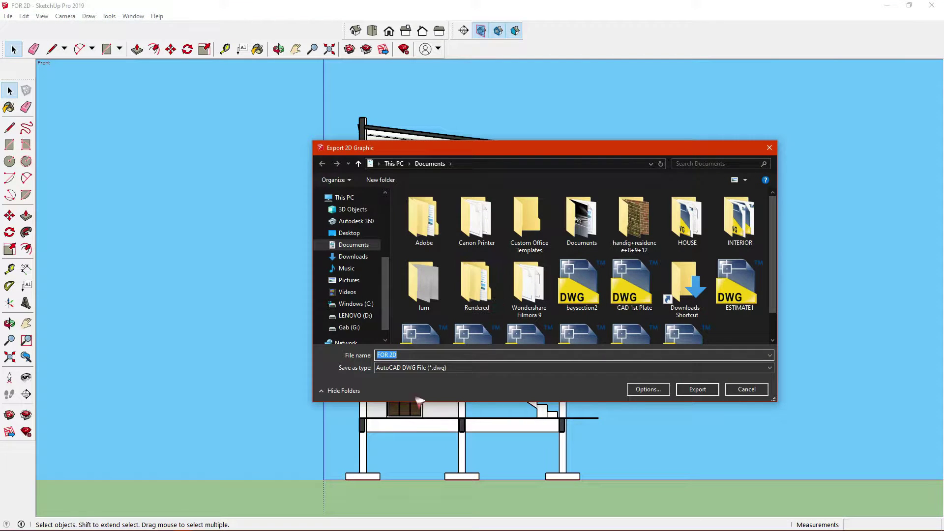
left_click(435, 369)
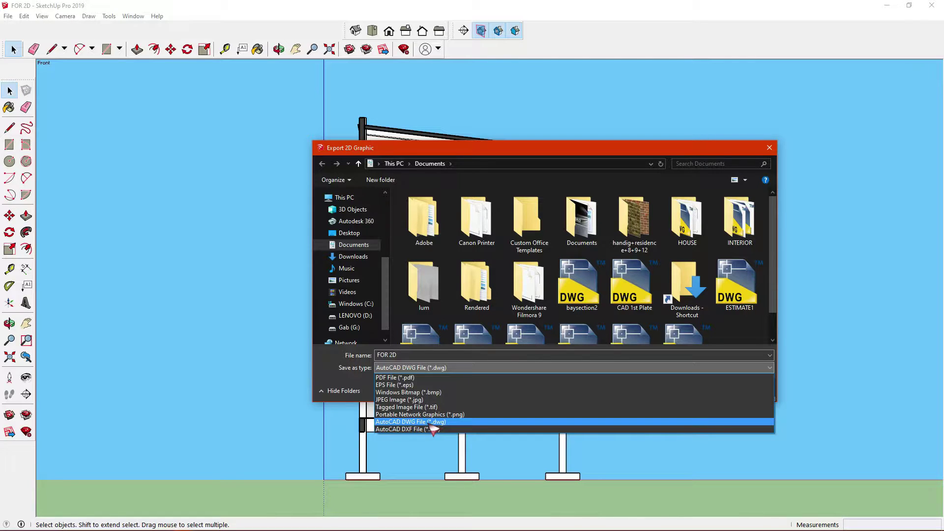
left_click(445, 422)
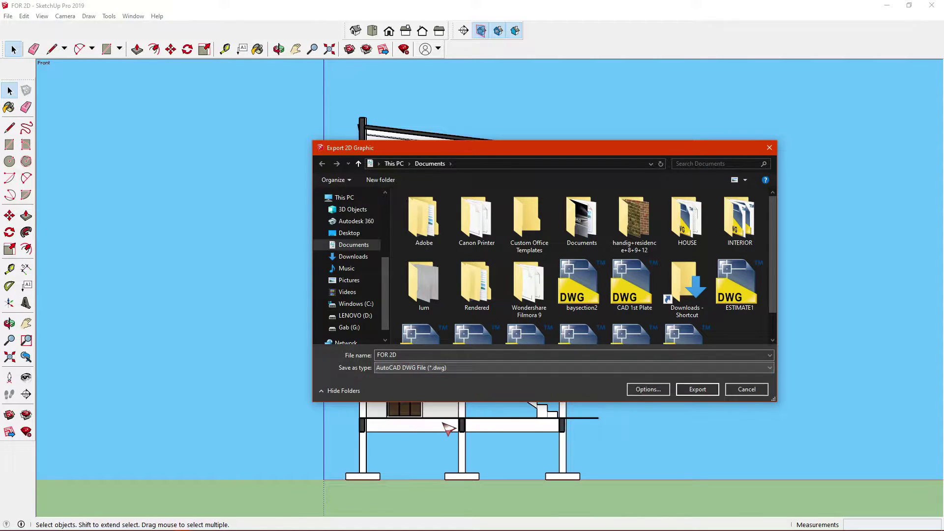
scroll(541, 295, "down", 1)
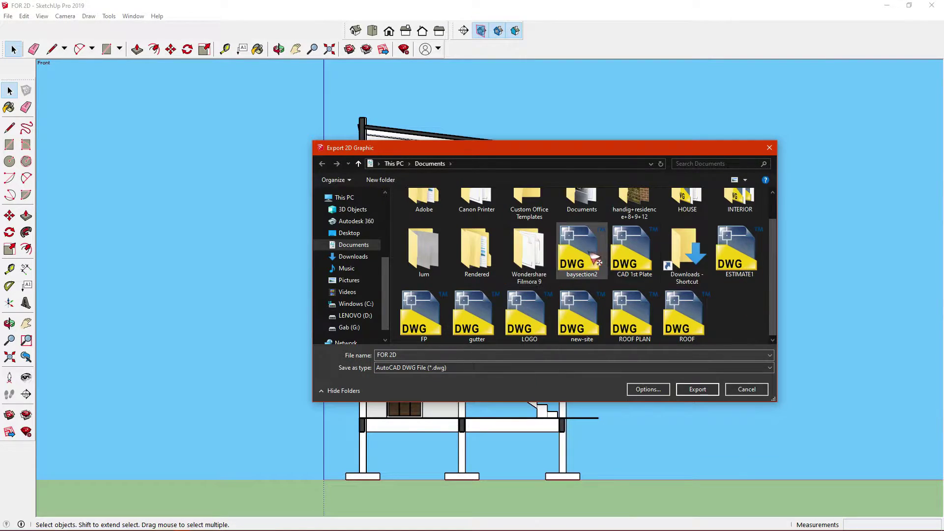
scroll(581, 246, "up", 1)
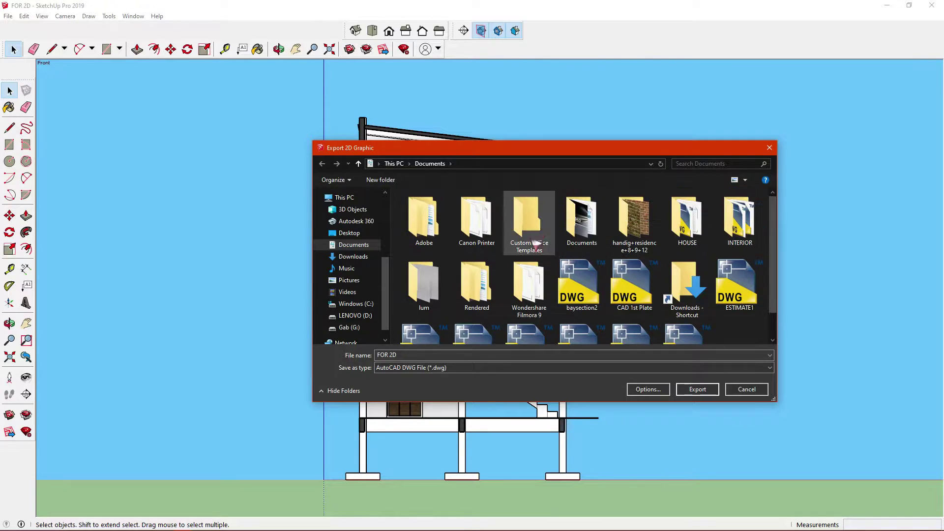
double_click(693, 237)
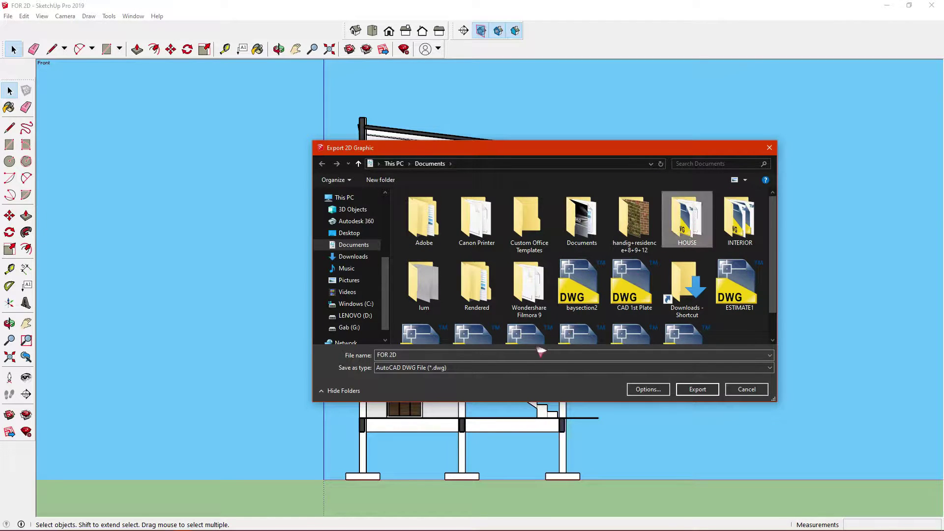
Name the export CROSS and save it, replacing the existing CROSS.dwg.
left_click(413, 354)
type("c")
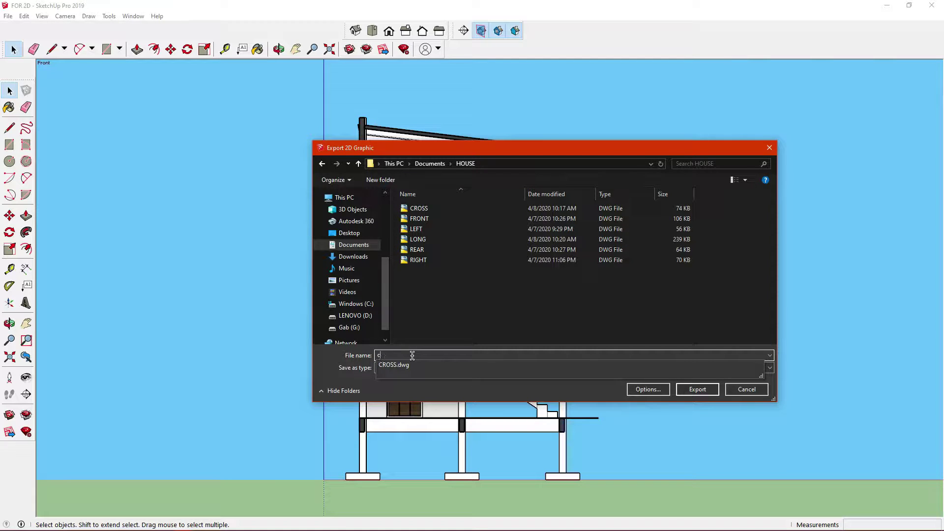
key("BackSpace")
key("Caps_Lock")
type("CROSS")
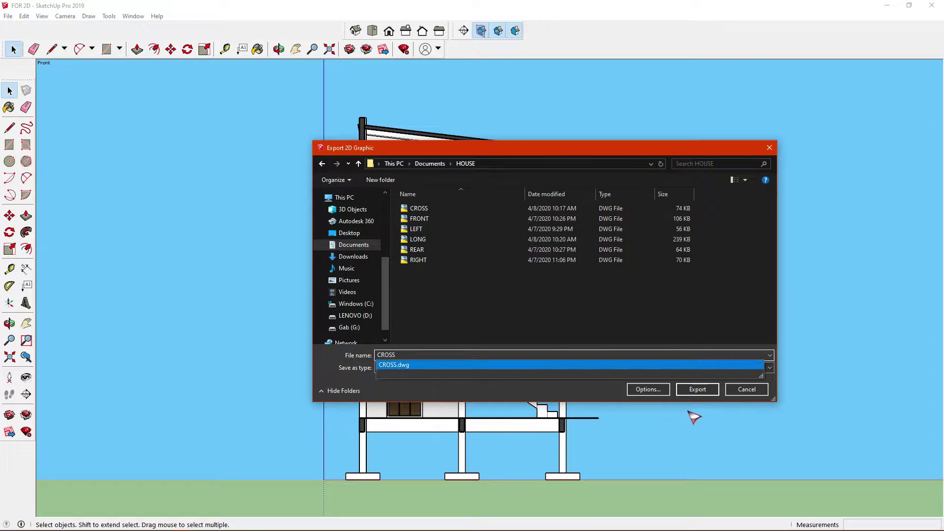
left_click(704, 390)
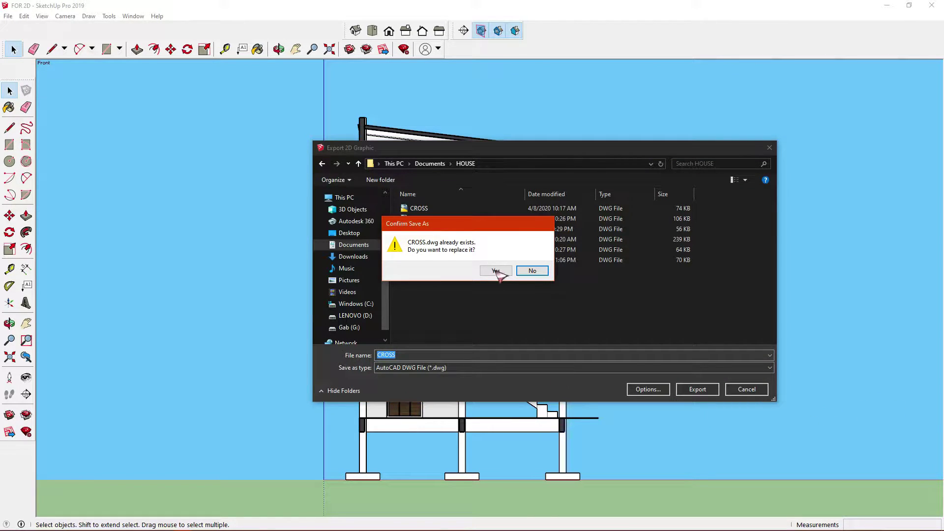
left_click(496, 271)
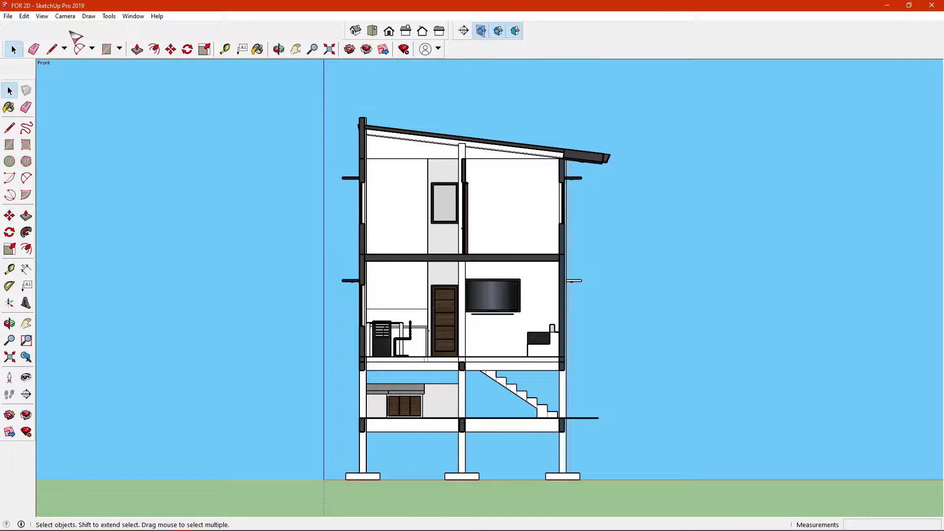
Unhide all objects, then hide the section plane to show the full house.
left_click(25, 16)
mouse_move(44, 167)
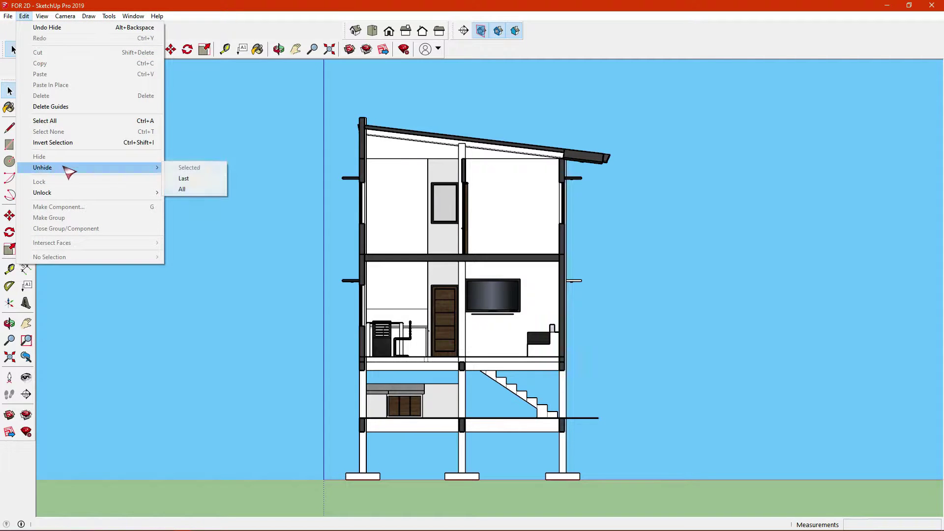
left_click(194, 190)
mouse_move(787, 306)
middle_mouse_down()
mouse_move(692, 340)
mouse_move(596, 417)
middle_mouse_up()
right_click(602, 430)
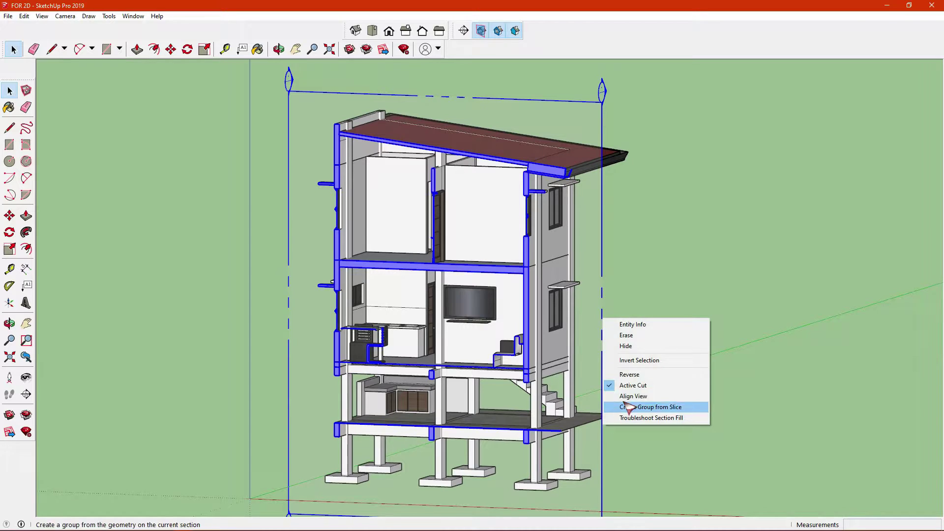
left_click(646, 343)
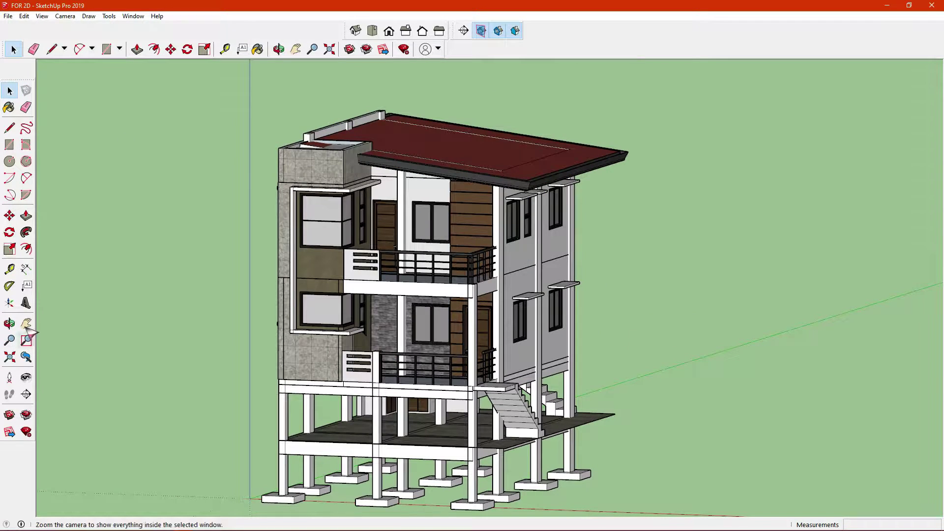
In the Right view, place a new section plane on the right facade.
left_click(413, 33)
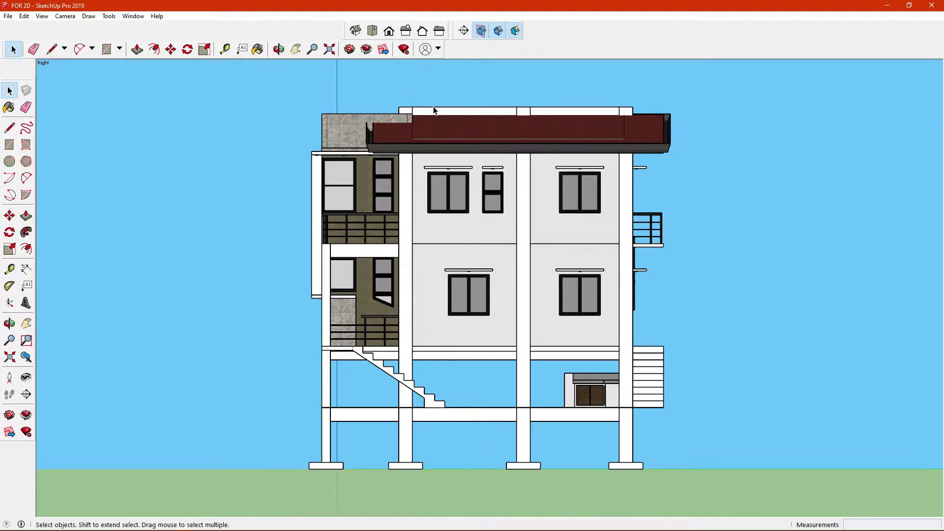
left_click(28, 394)
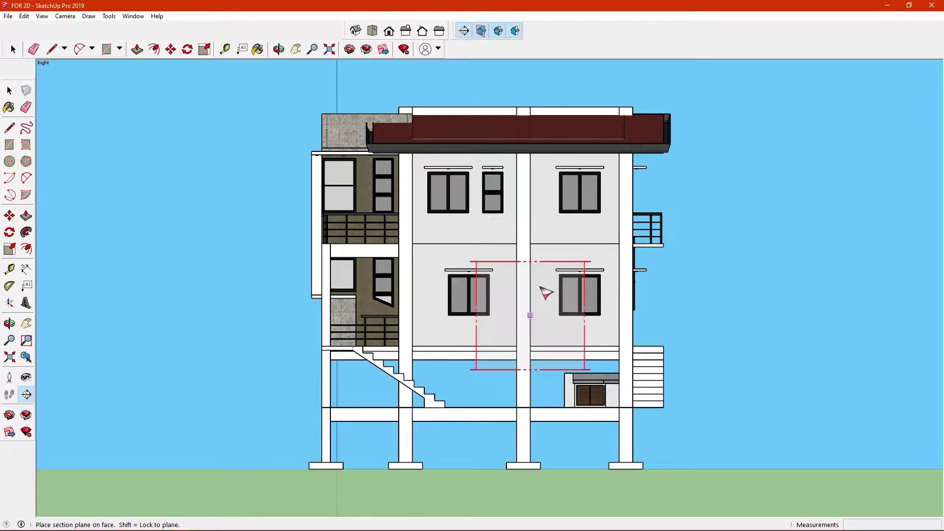
left_click(425, 280)
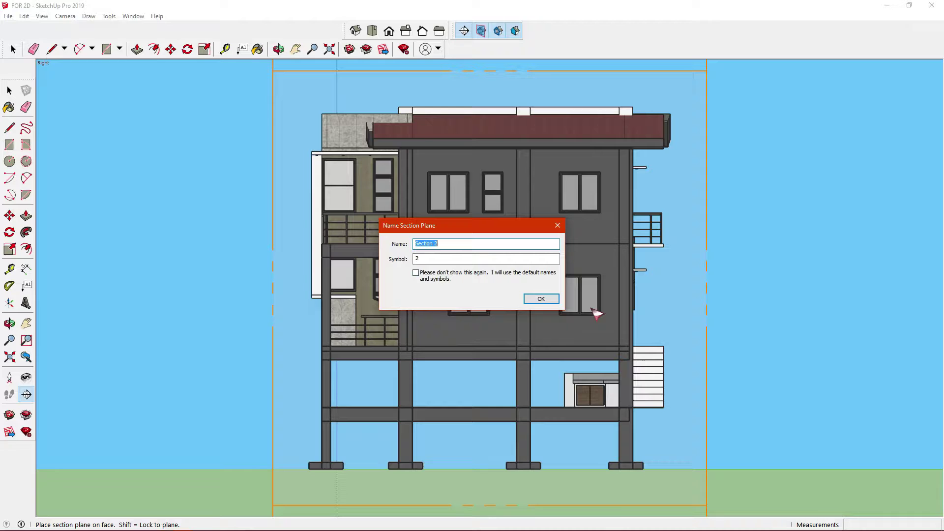
left_click(537, 299)
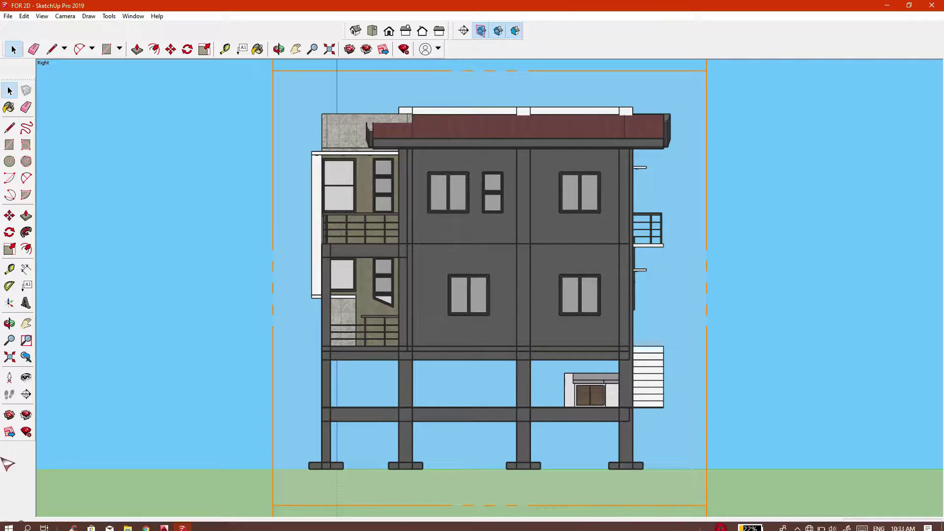
Move the section cut into the house interior and view it straight from the Right.
middle_click_drag(195, 340, 568, 158)
scroll(568, 158, "down", 3)
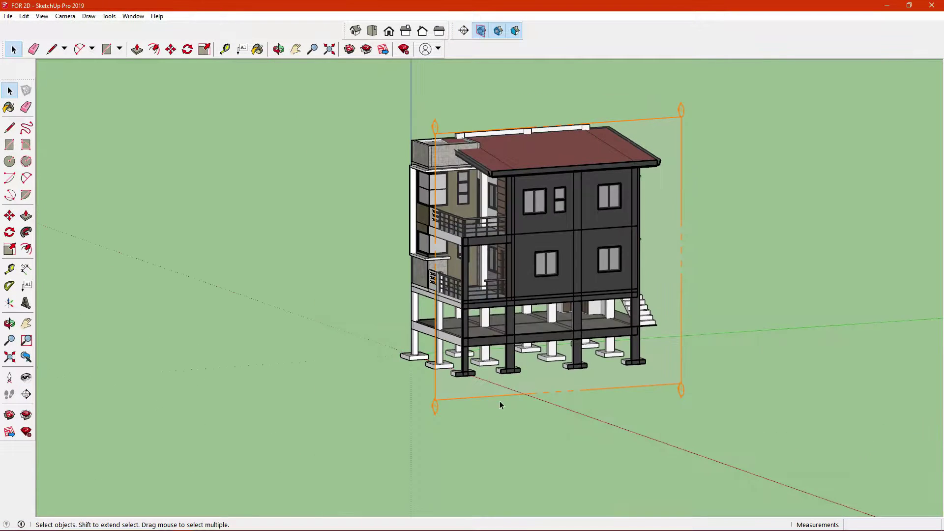
key("m")
left_click(468, 382)
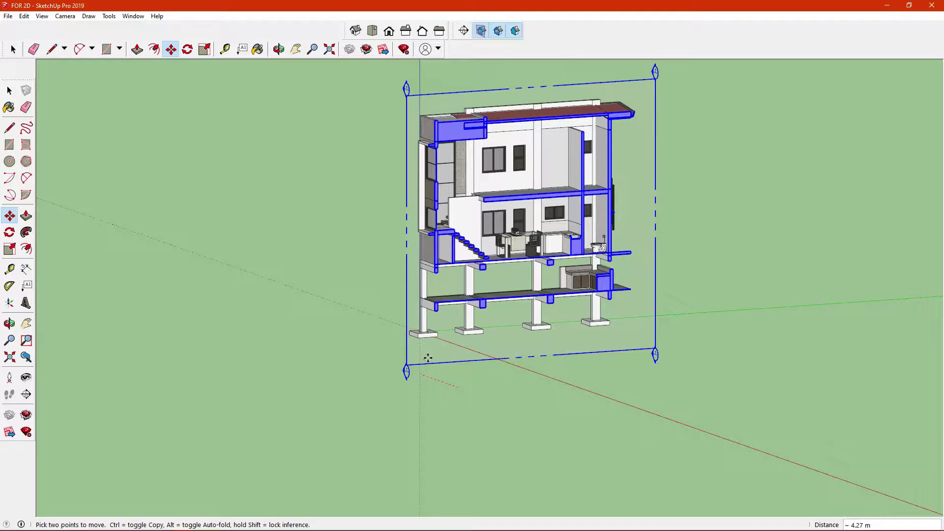
left_click(428, 358)
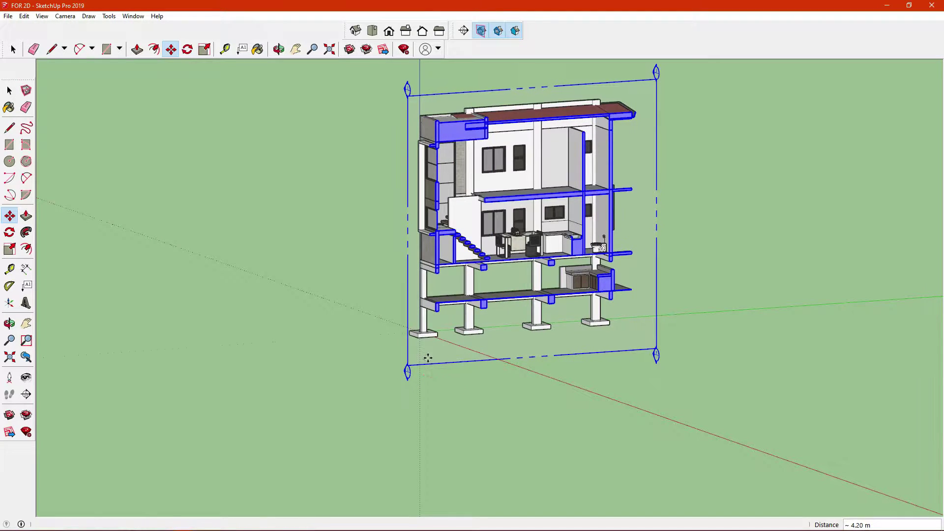
left_click(406, 31)
scroll(644, 281, "up", 1)
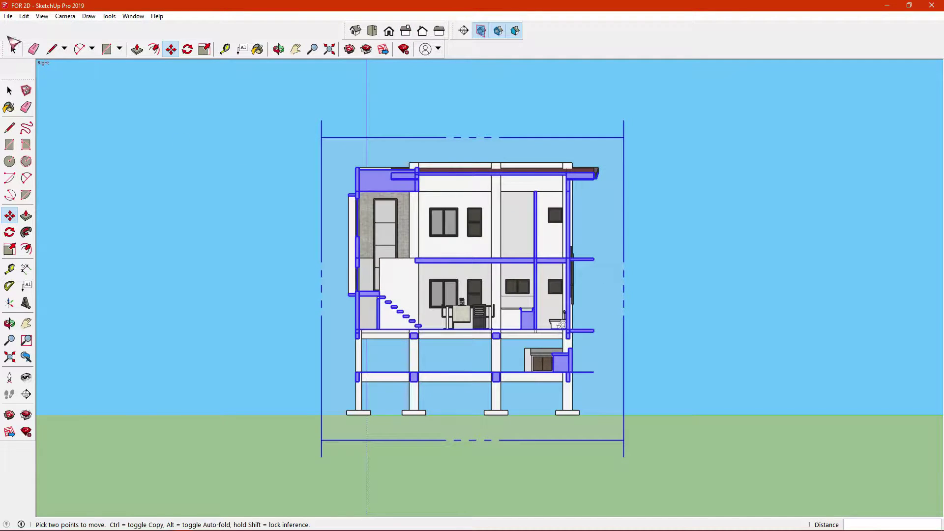
left_click(8, 16)
mouse_move(26, 178)
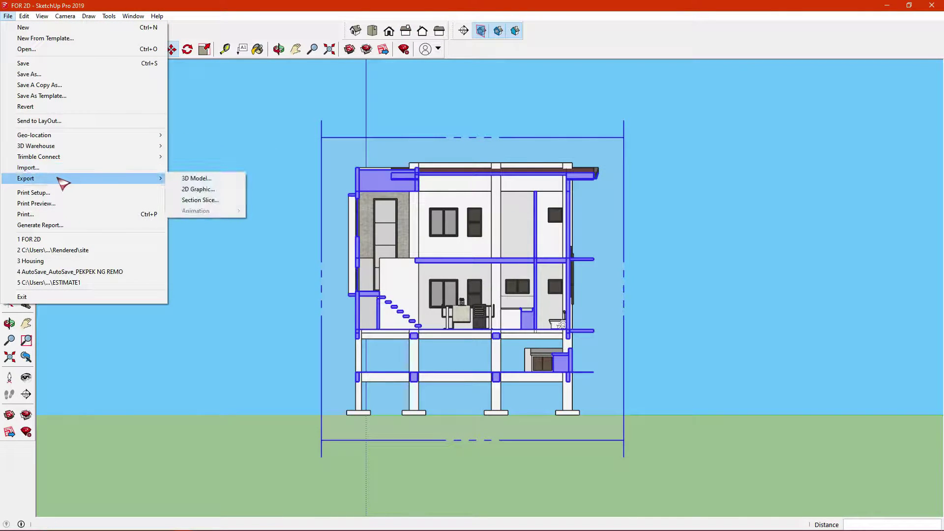
Export the right-side section as the AutoCAD DWG file LONG SEC.
left_click(220, 192)
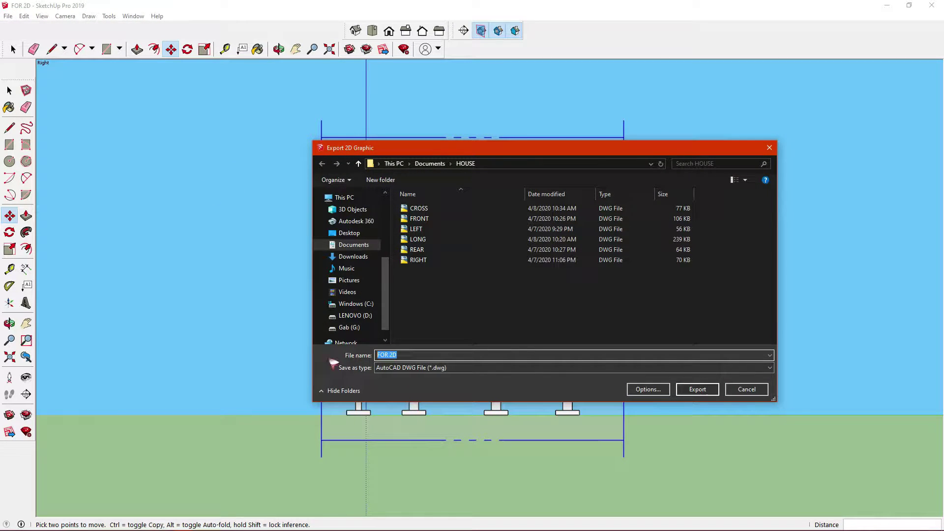
type("LONG SEC")
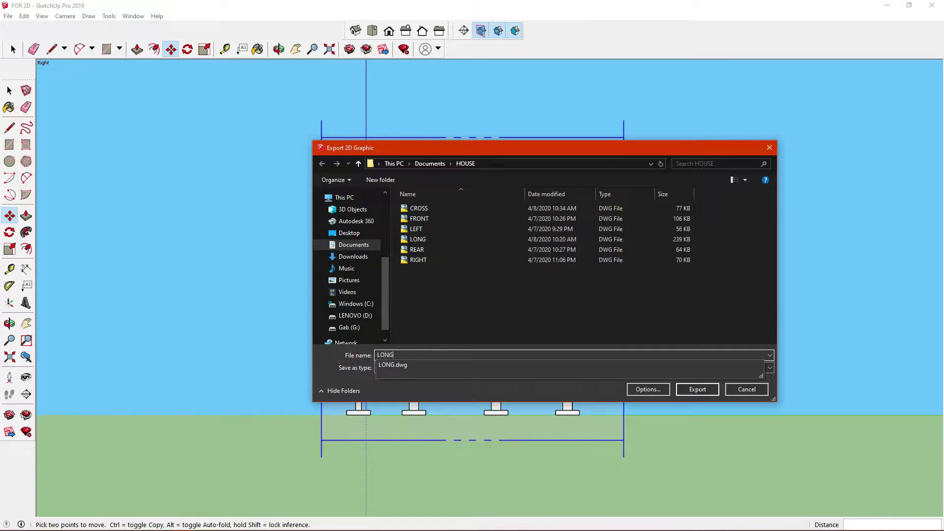
left_click(693, 392)
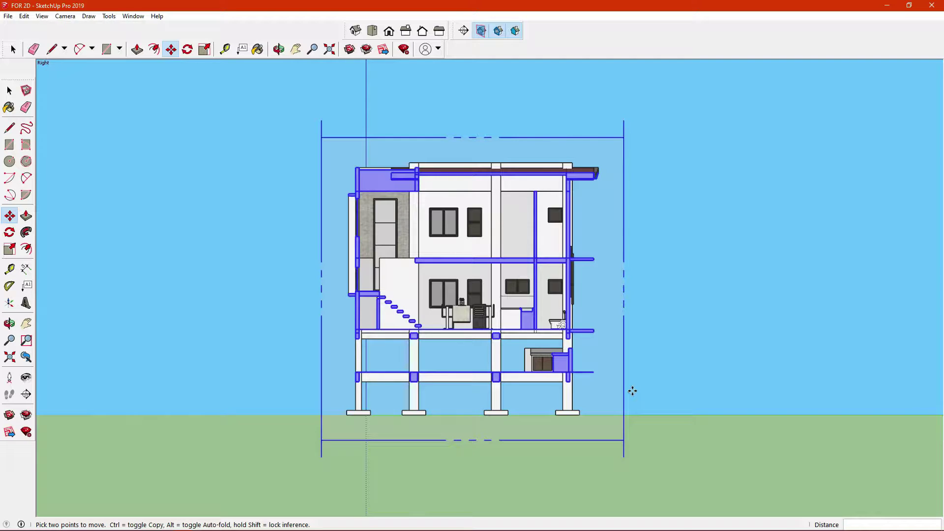
Select and delete the section plane to show the full right elevation.
key("space")
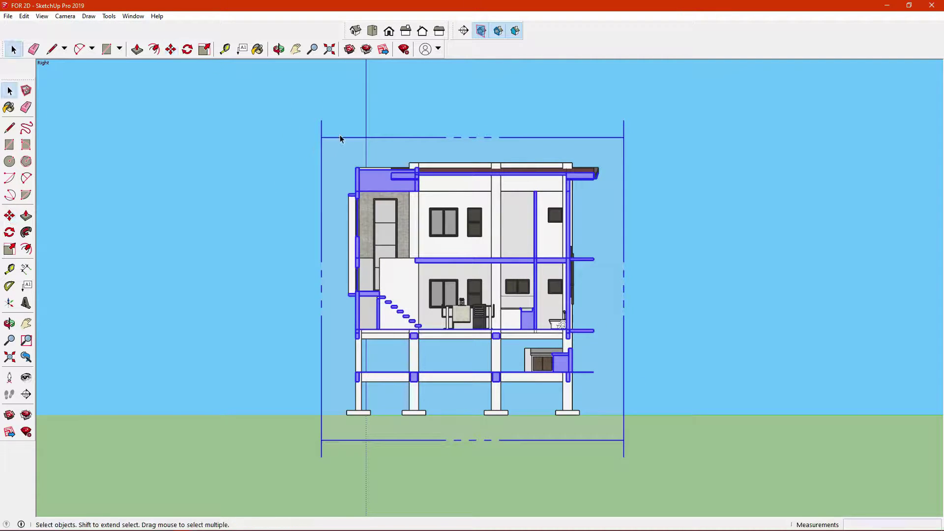
left_click(341, 141)
left_click(348, 139)
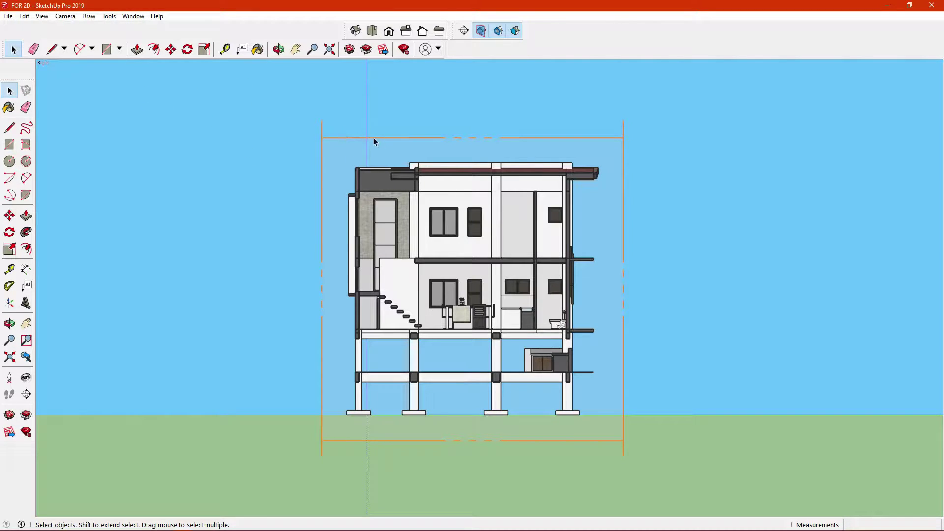
left_click(345, 139)
key("Delete")
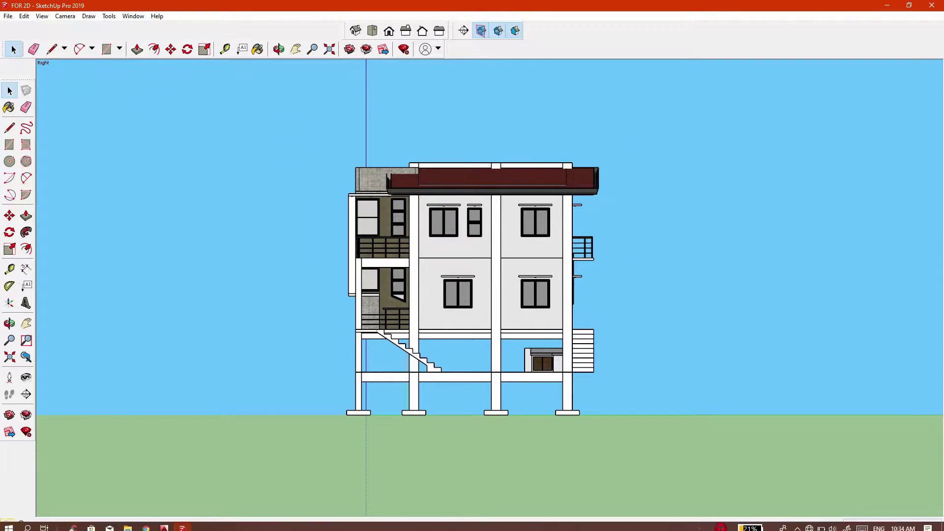
Open CROSS.dwg from the Documents\HOUSE folder through File Explorer.
mouse_move(127, 528)
left_click(139, 501)
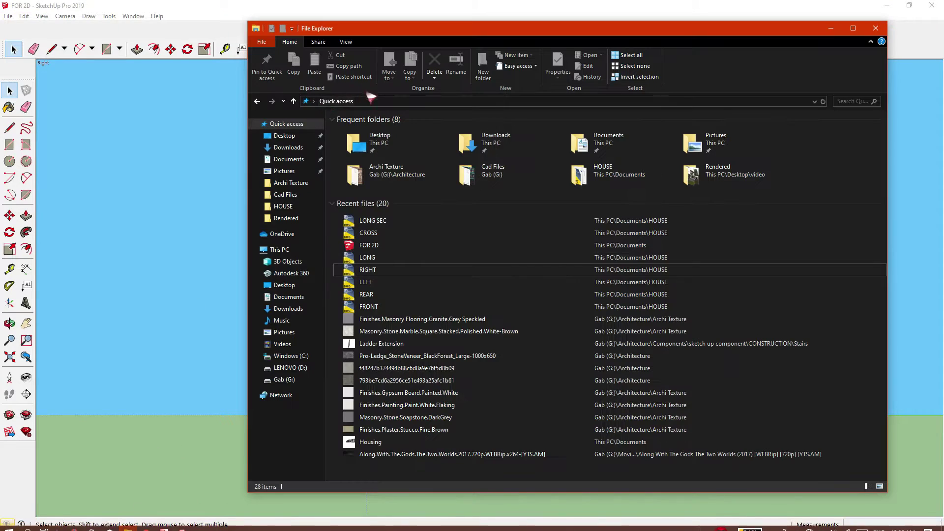
left_click(289, 159)
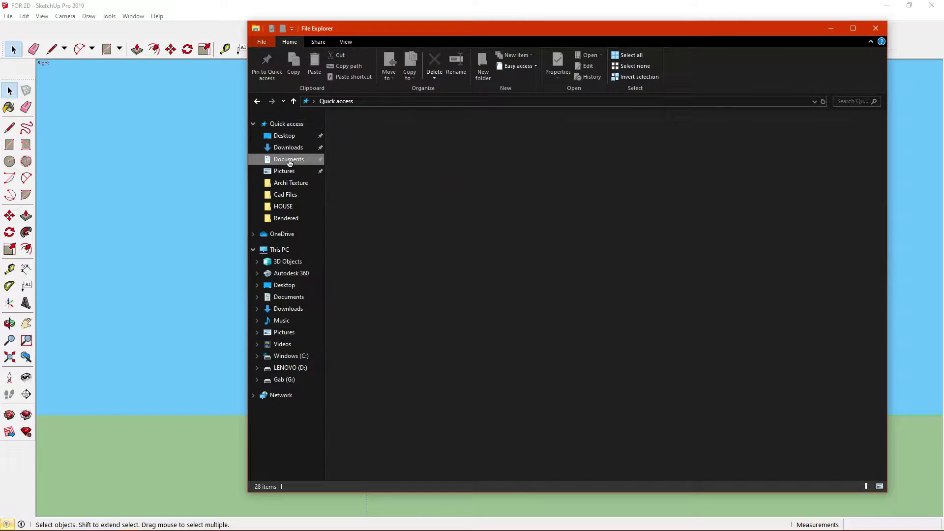
double_click(637, 148)
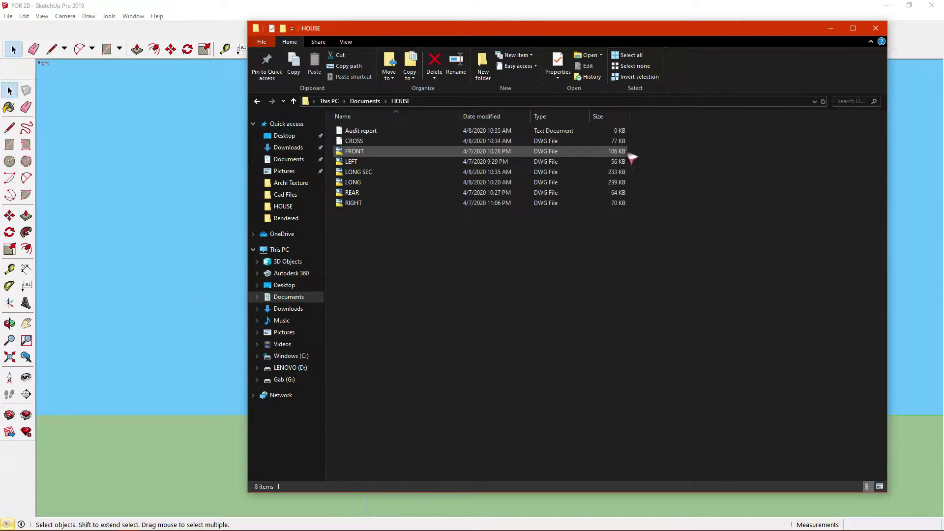
double_click(382, 144)
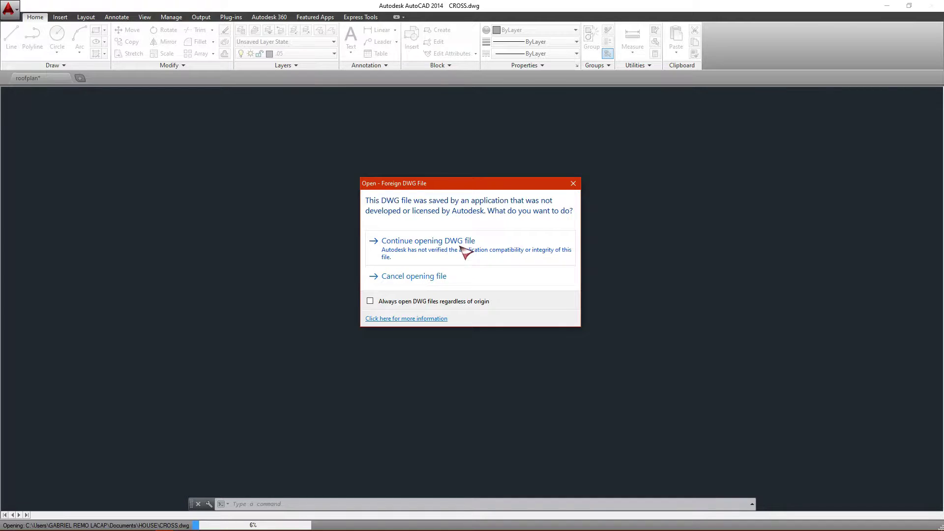
Accept the non-Autodesk DWG warning and copy the whole CROSS section to the clipboard.
left_click(461, 247)
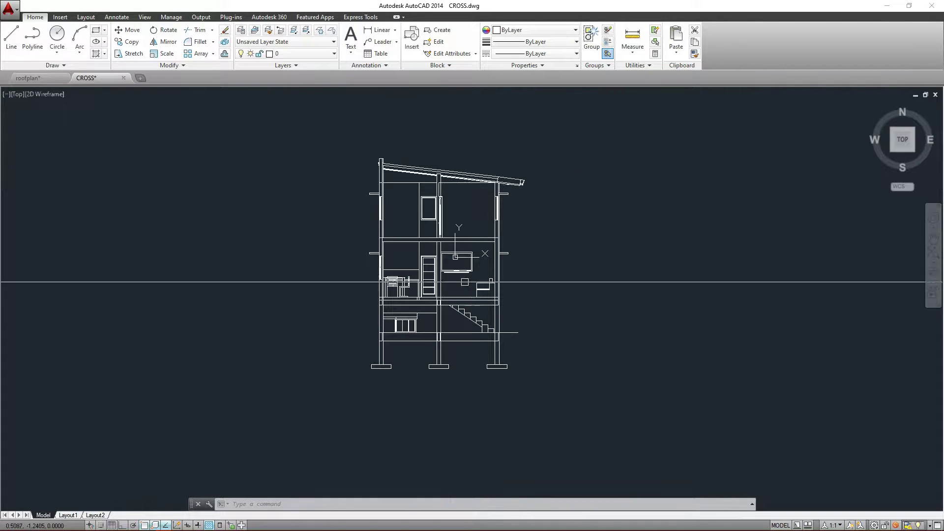
left_click(301, 138)
left_click(554, 406)
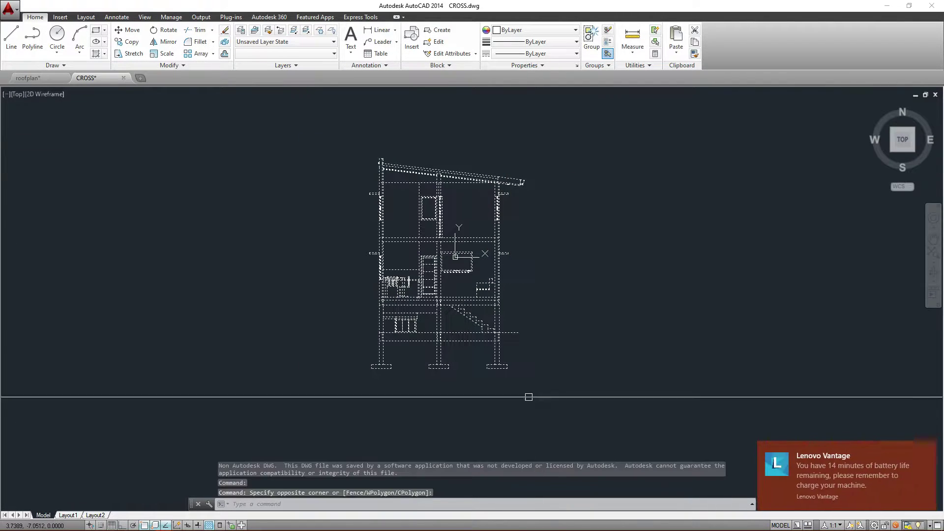
type("co")
key("Return")
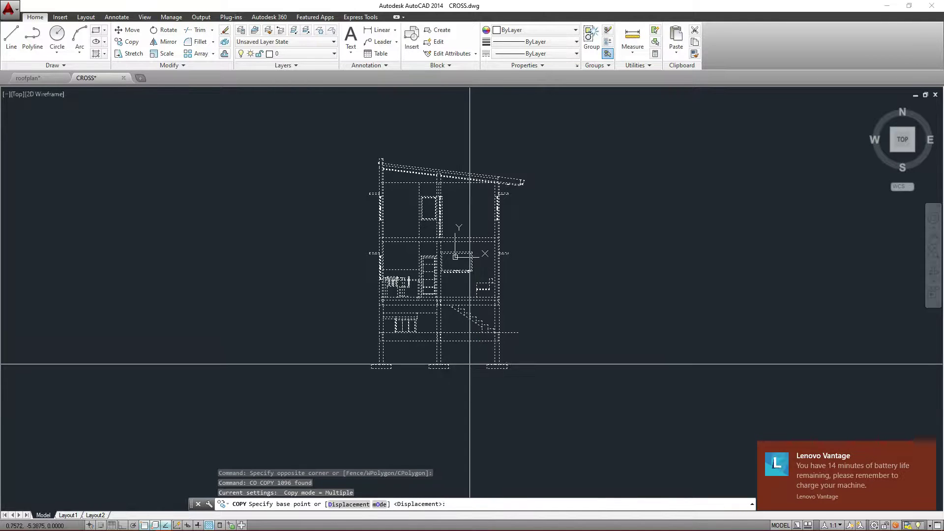
key("Escape")
left_click(312, 118)
left_click(546, 396)
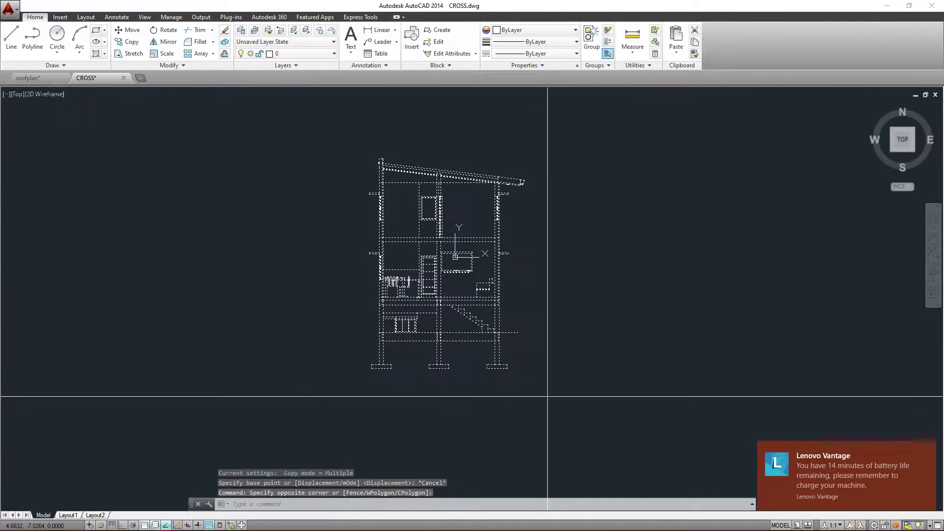
key("ctrl+c")
key("Escape")
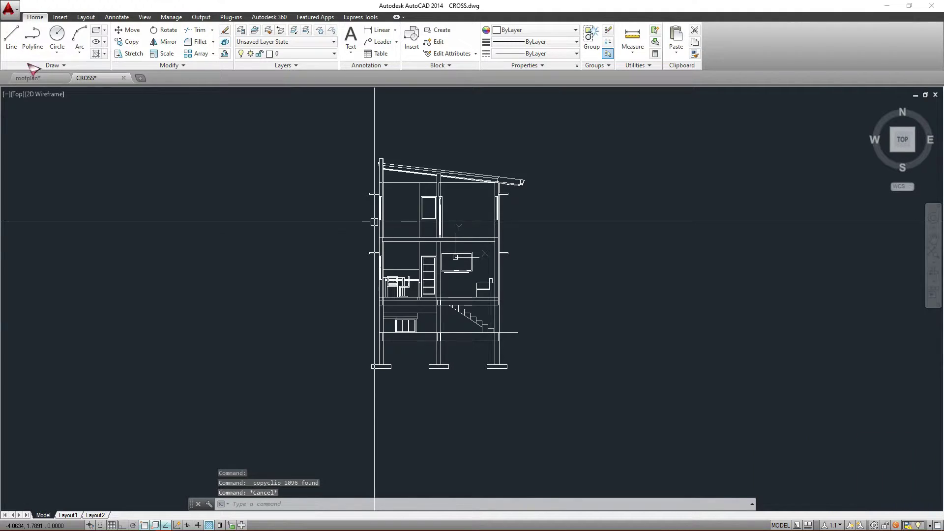
Paste the CROSS section into the roofplan drawing beside the empty right-hand layout frame.
left_click(40, 80)
scroll(674, 266, "down", 5)
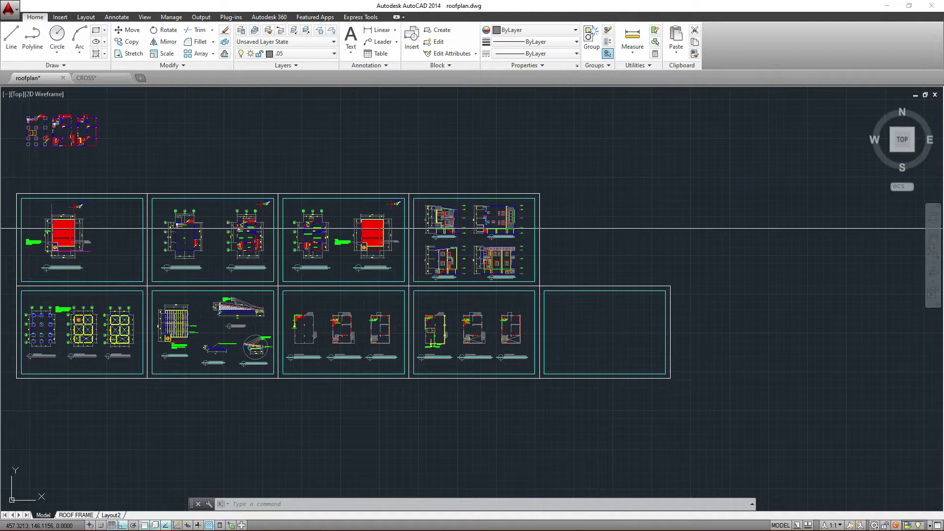
left_click(623, 286)
left_click(622, 267)
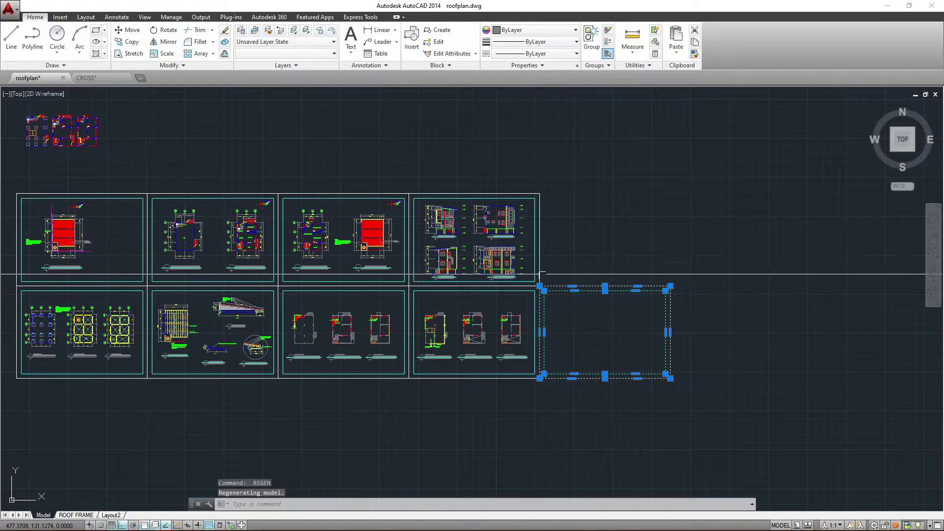
scroll(539, 282, "up", 5)
key("ctrl+c")
key("ctrl+v")
scroll(594, 270, "down", 3)
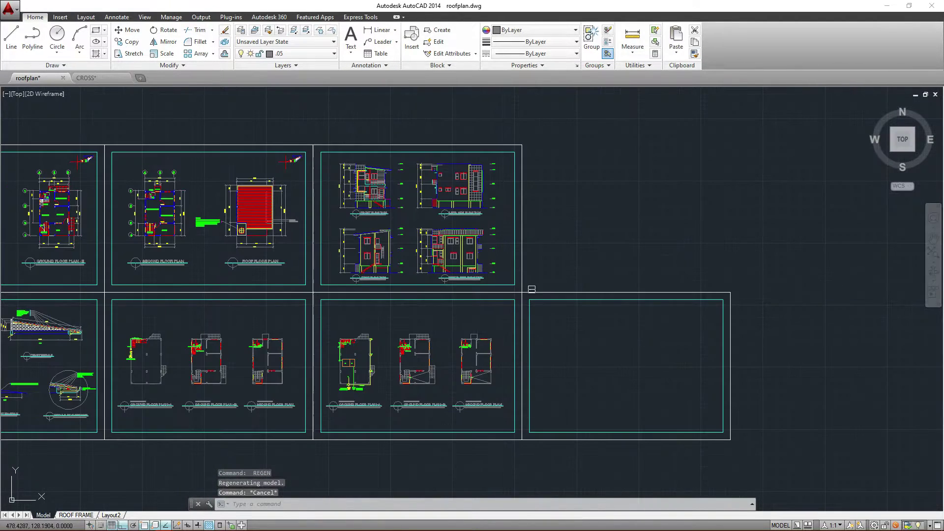
left_click(590, 252)
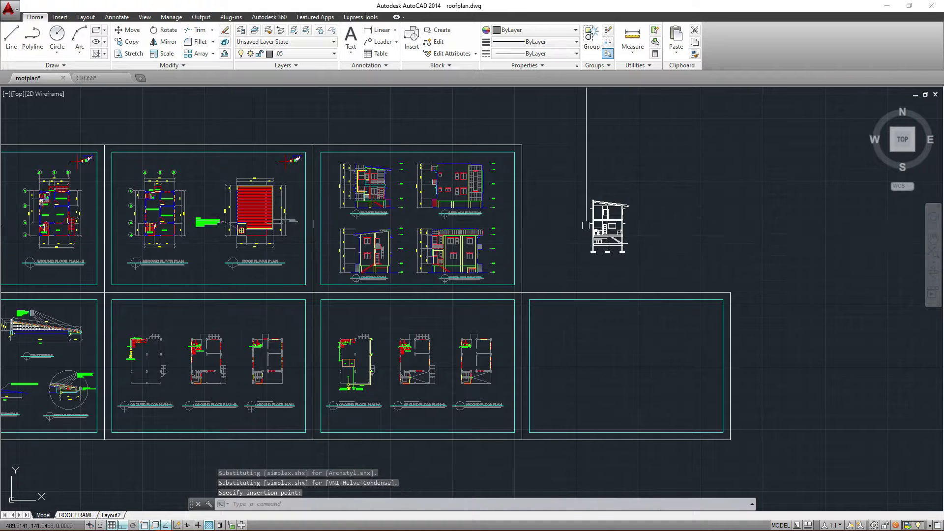
scroll(590, 252, "down", 3)
scroll(614, 221, "up", 2)
scroll(614, 227, "up", 4)
scroll(580, 236, "up", 2)
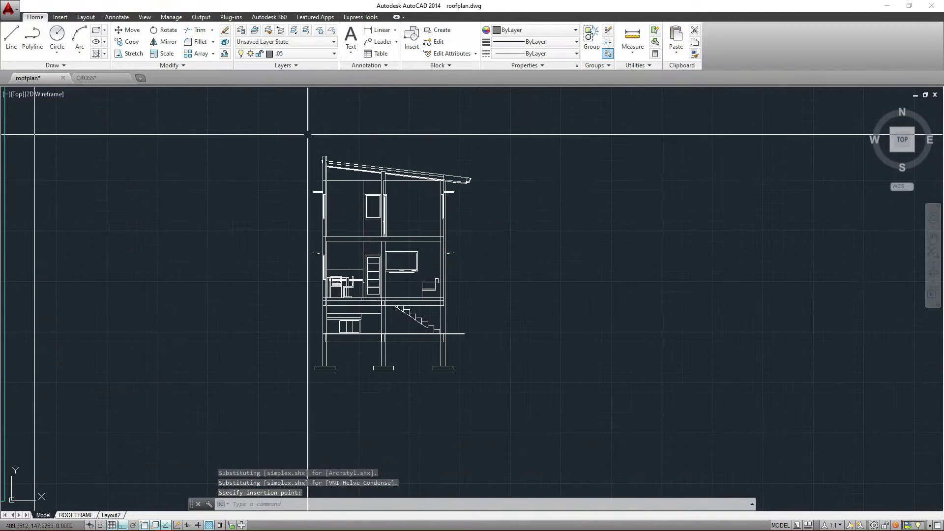
Select the pasted section and browse its layers in the Layer list.
left_click(263, 131)
left_click(484, 384)
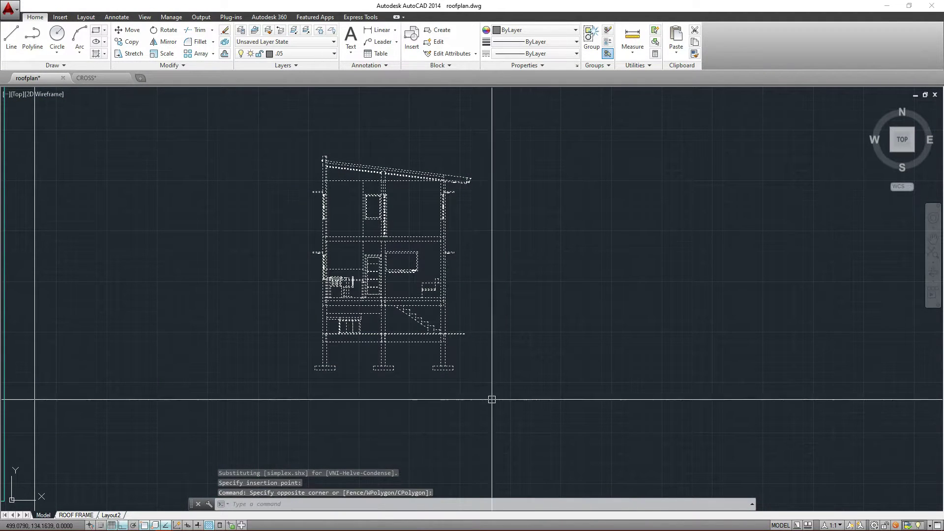
left_click(265, 56)
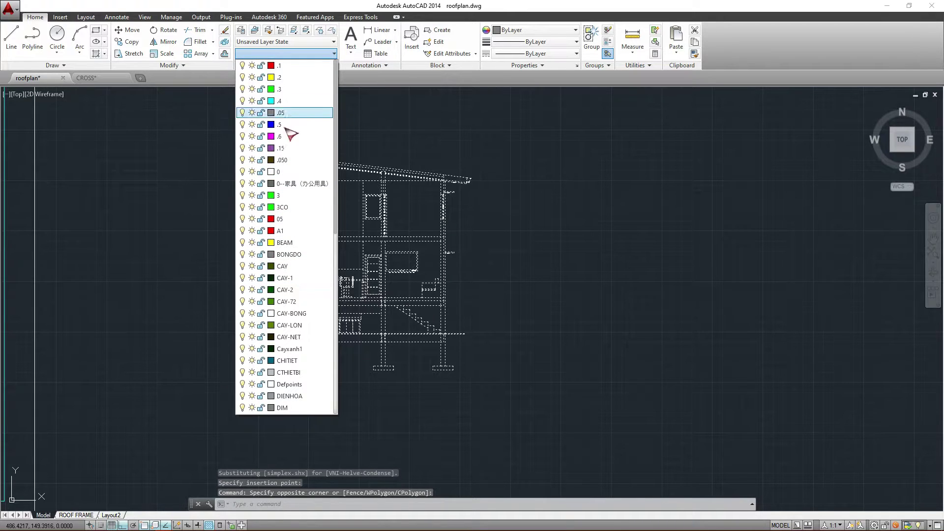
scroll(284, 344, "down", 1)
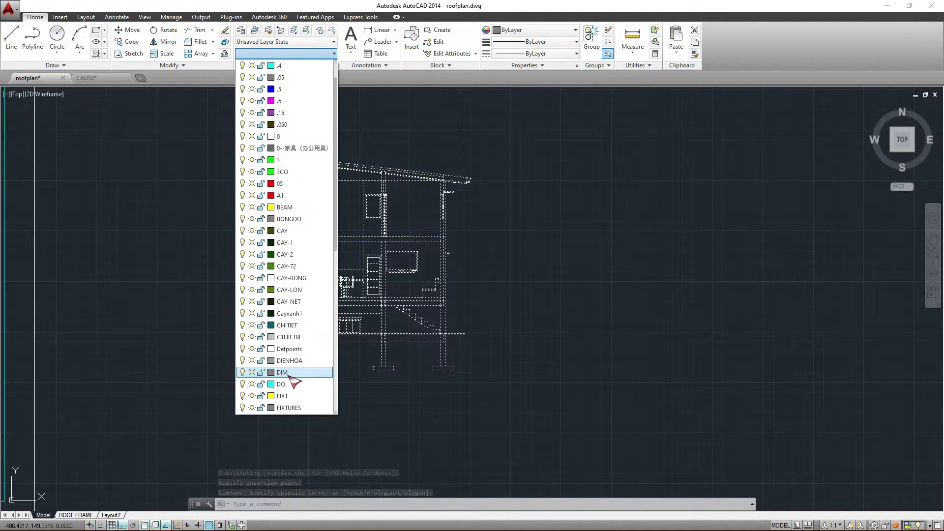
Clear the selection and lock FURNITURE with its padlock in the Layer dropdown.
scroll(295, 394, "down", 1)
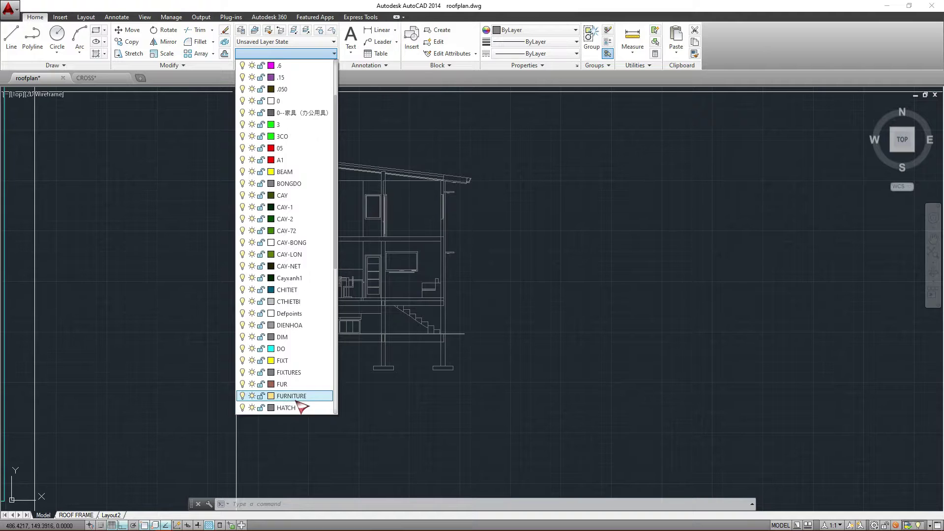
key("Escape")
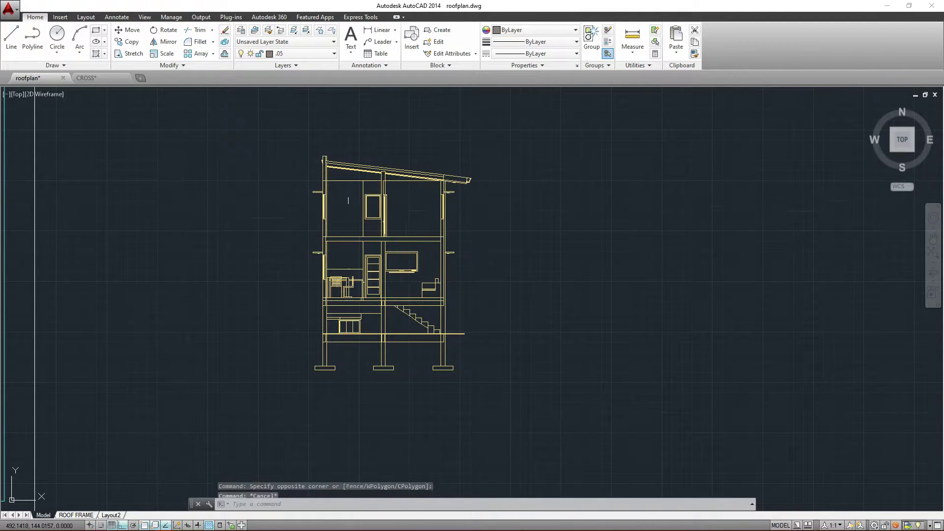
left_click(290, 54)
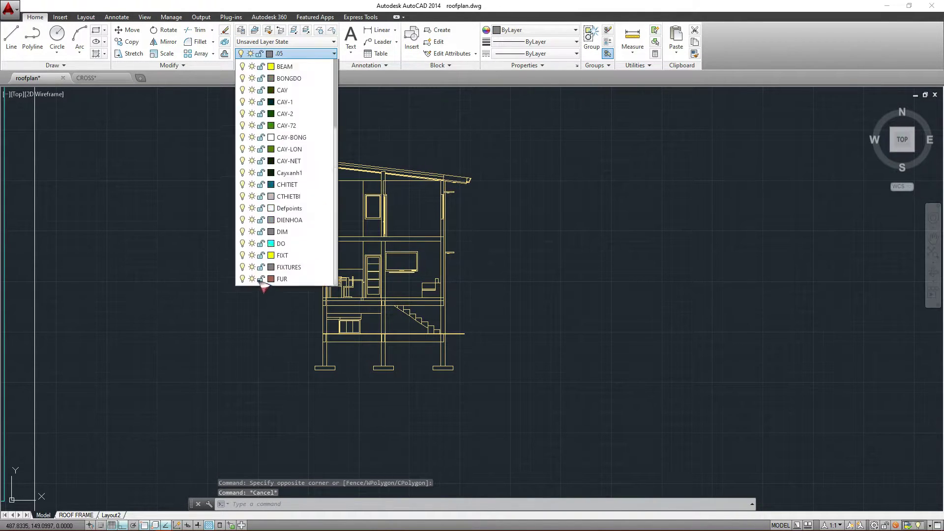
scroll(284, 378, "down", 2)
scroll(300, 389, "down", 2)
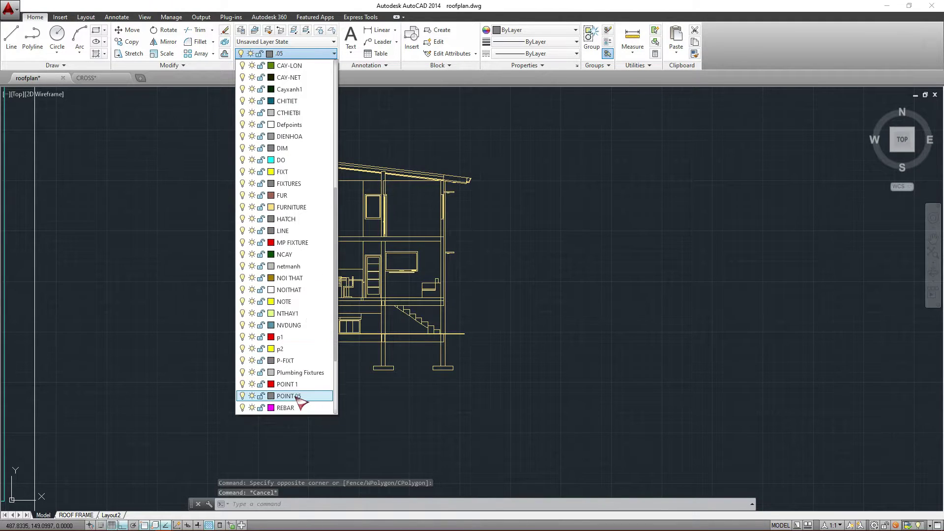
scroll(302, 398, "down", 2)
scroll(300, 383, "up", 3)
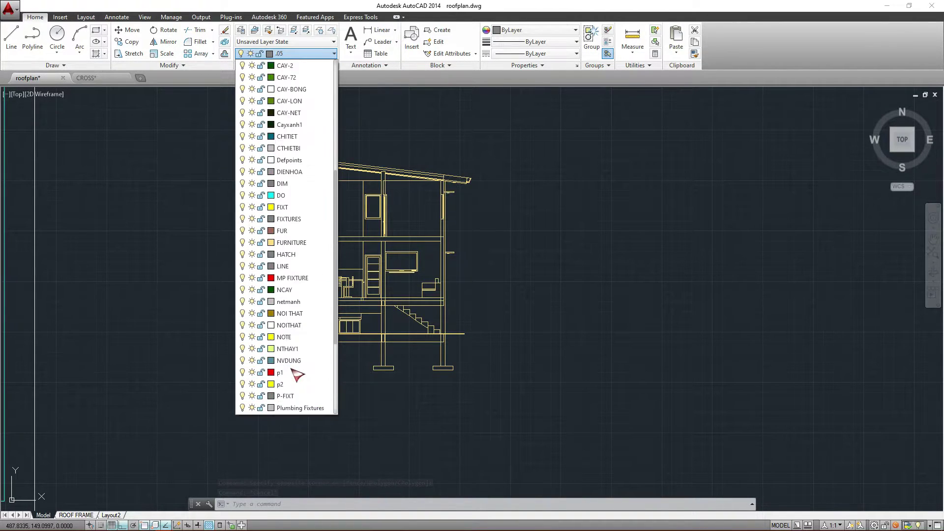
scroll(300, 373, "up", 3)
scroll(298, 372, "up", 3)
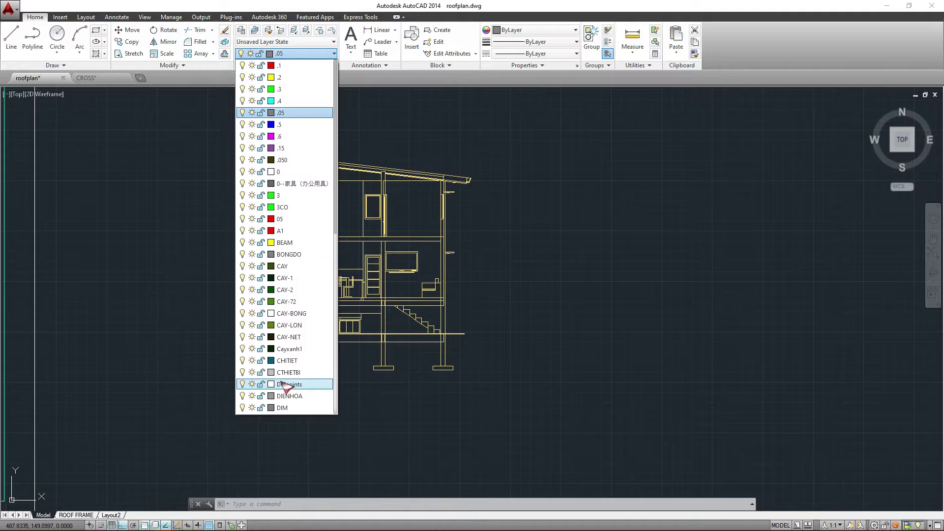
scroll(285, 387, "down", 1)
scroll(285, 387, "down", 2)
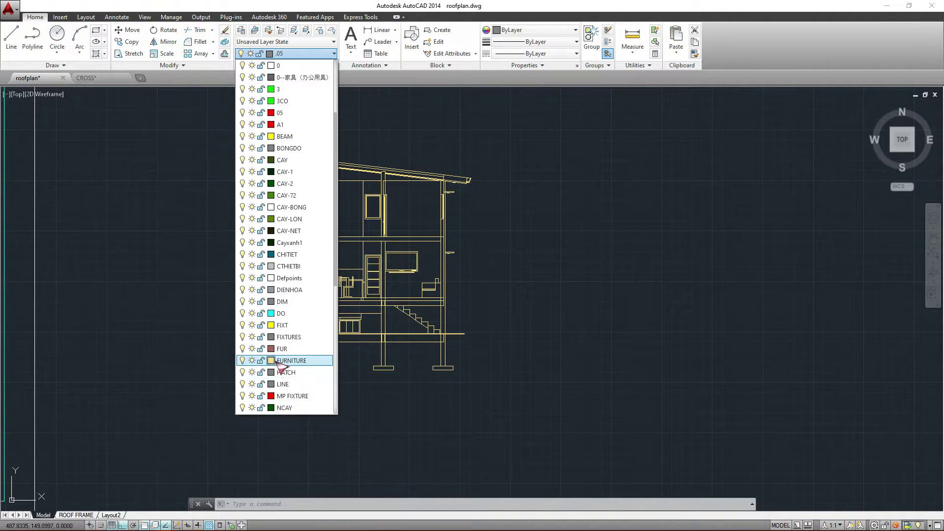
left_click(262, 364)
scroll(432, 337, "down", 3)
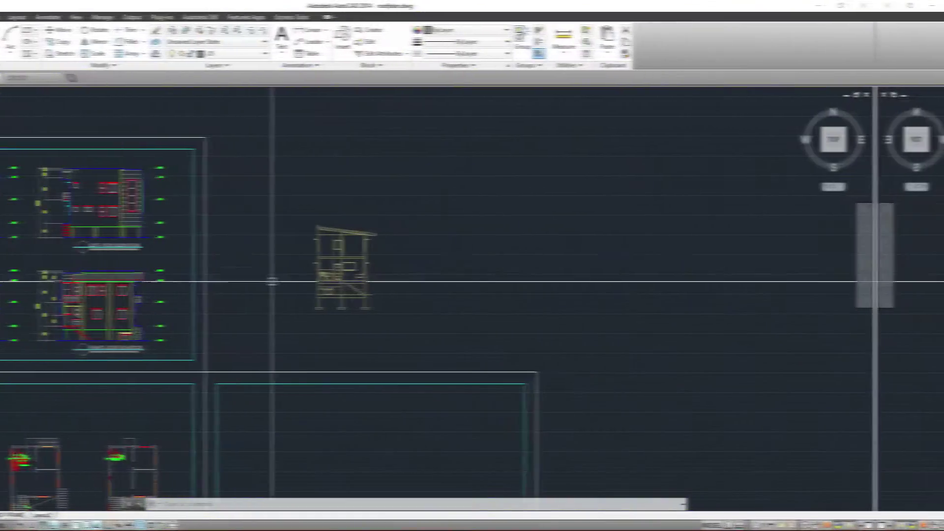
Draw a vertical construction line beside the section and move it 1 unit right.
type("xl")
key("Return")
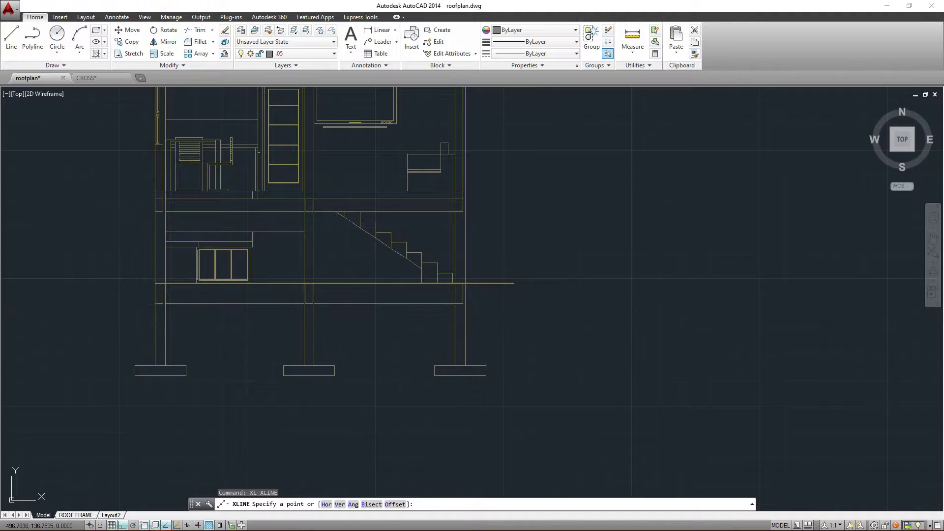
left_click(465, 340)
left_click(480, 370)
key("Escape")
left_click(465, 404)
type("m")
key("Return")
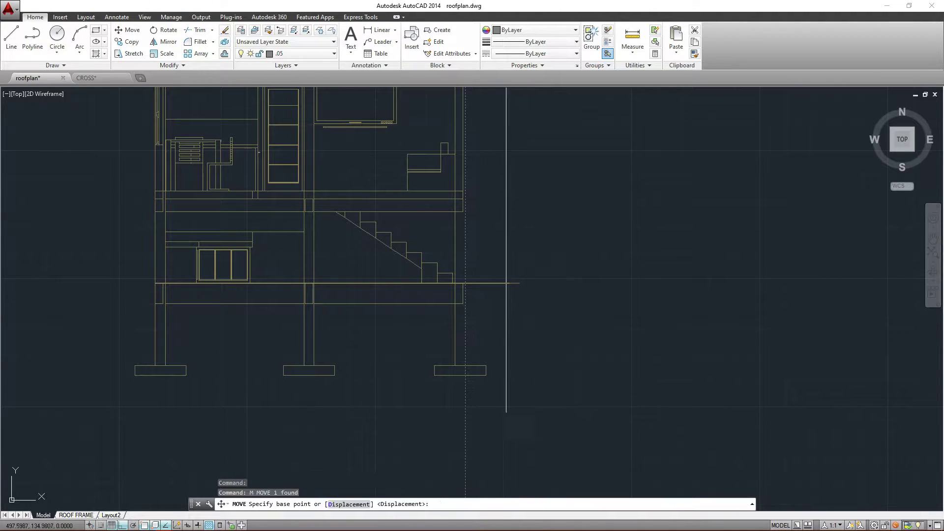
type("1")
key("Return")
Copy the moved construction line to a new position across the section.
left_click(516, 399)
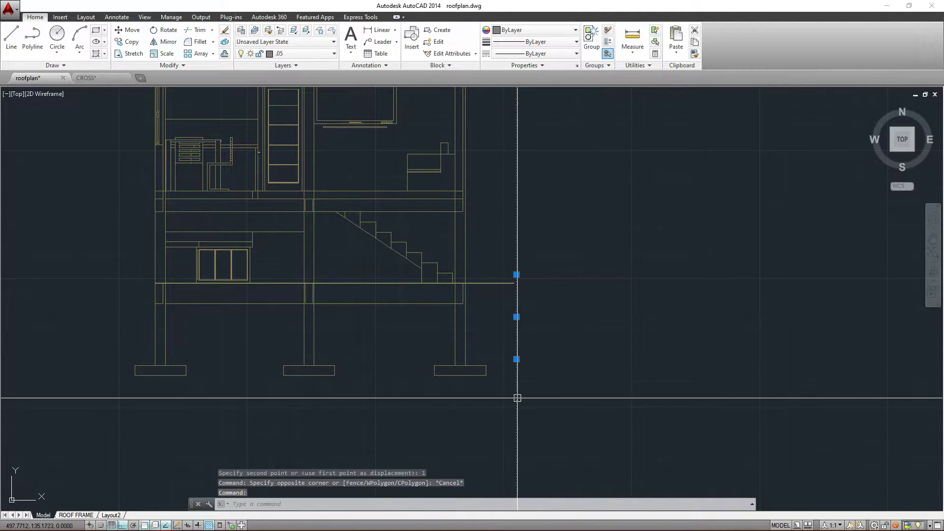
key("Escape")
type("co")
key("Return")
left_click(516, 398)
key("Return")
left_click(516, 310)
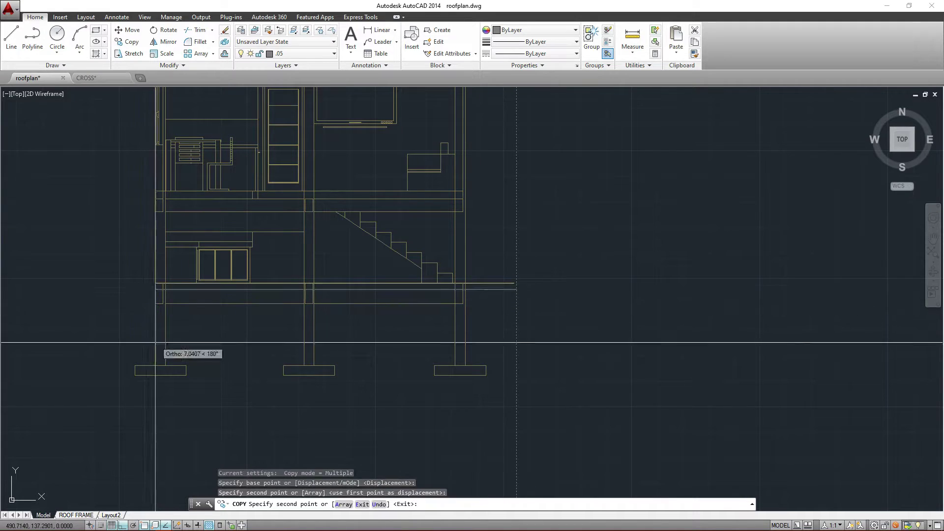
left_click(157, 434)
key("Escape")
scroll(327, 442, "up", 2)
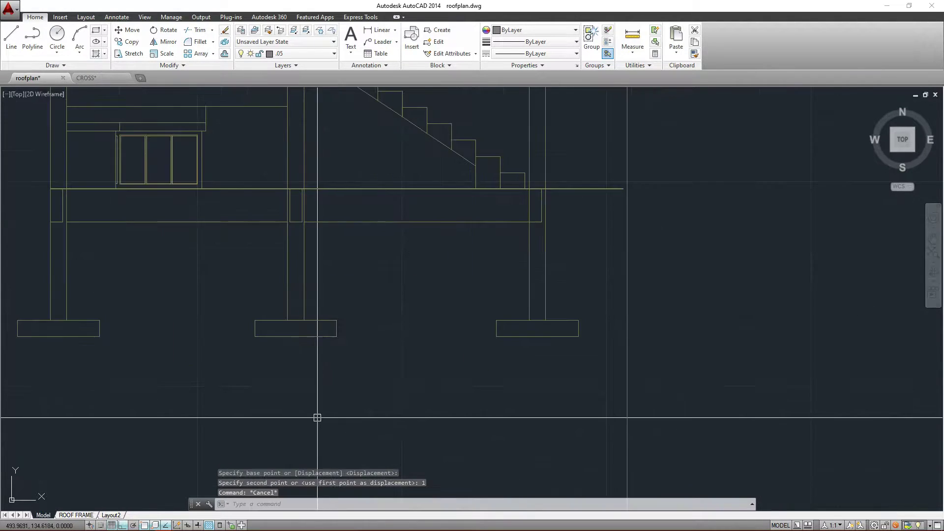
scroll(458, 293, "down", 2)
scroll(459, 292, "up", 2)
Abandon a second construction line and start a polyline with PL.
type("xl")
key("Return")
scroll(466, 337, "up", 2)
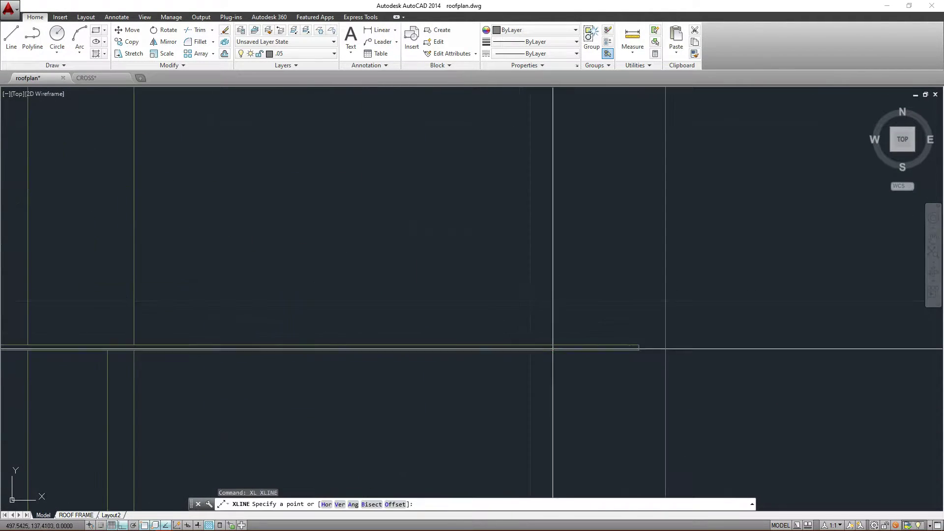
left_click(561, 350)
scroll(631, 396, "down", 2)
key("Escape")
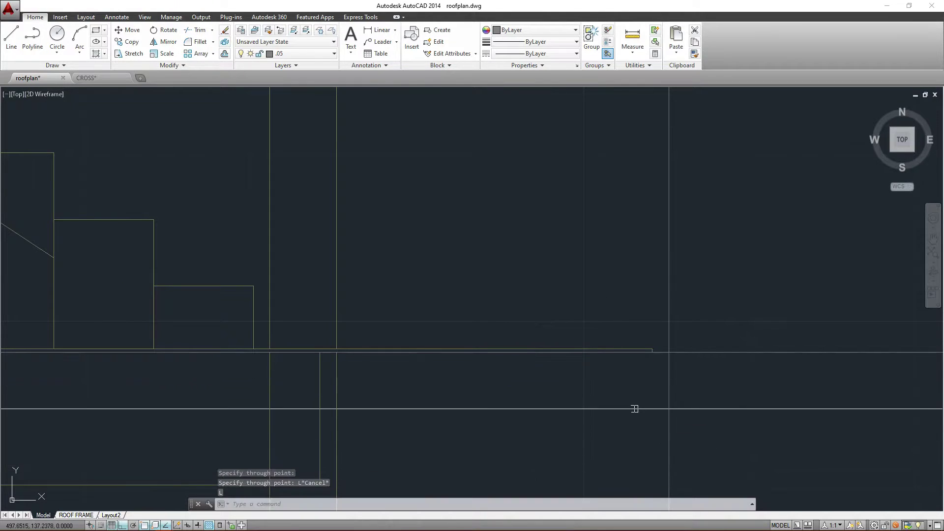
type("pl")
key("Return")
Make .5 the current layer, sketch a first polyline along the floor, then undo it.
left_click(305, 53)
left_click(295, 116)
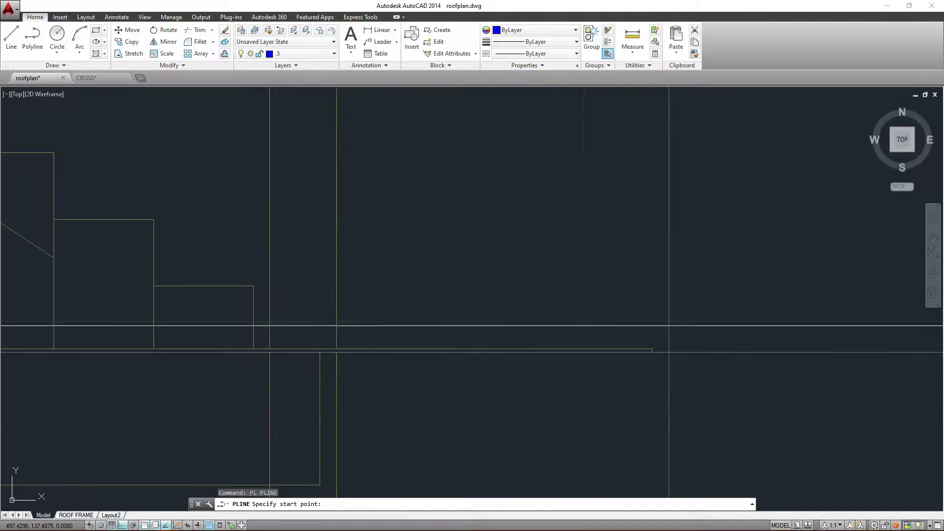
left_click(667, 352)
scroll(491, 355, "down", 2)
scroll(472, 374, "up", 4)
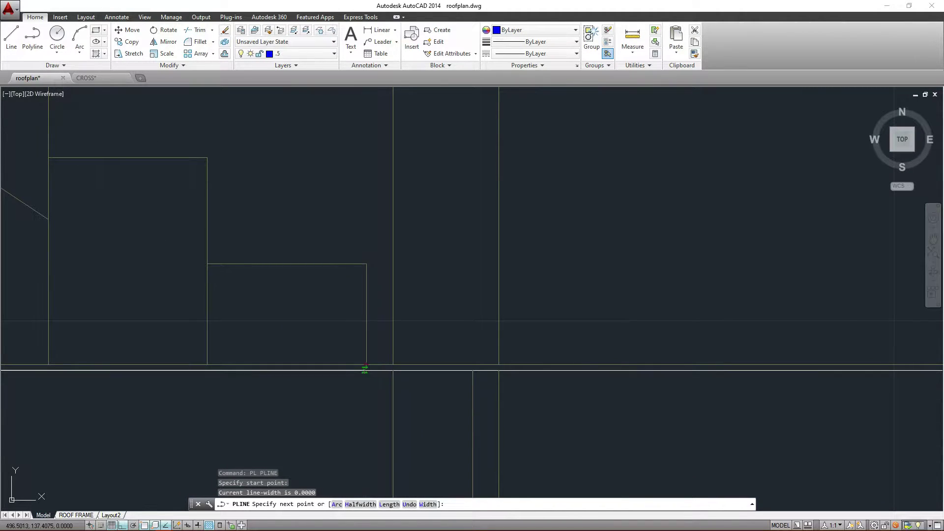
scroll(367, 368, "up", 5)
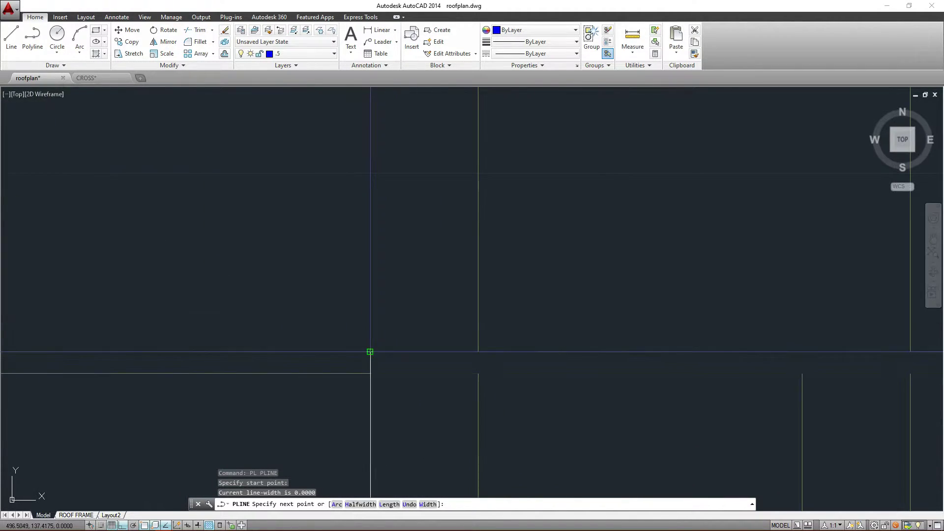
left_click(369, 373)
scroll(369, 364, "down", 3)
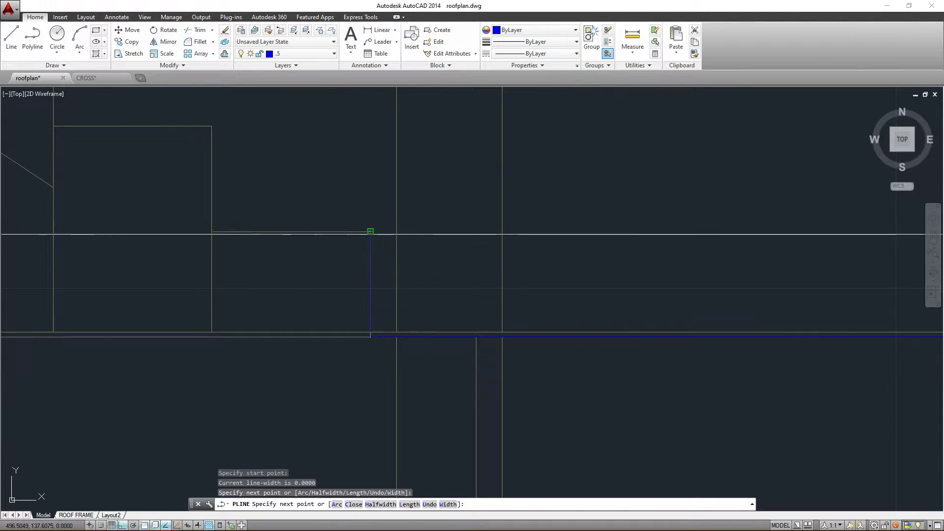
left_click(369, 231)
left_click(431, 310)
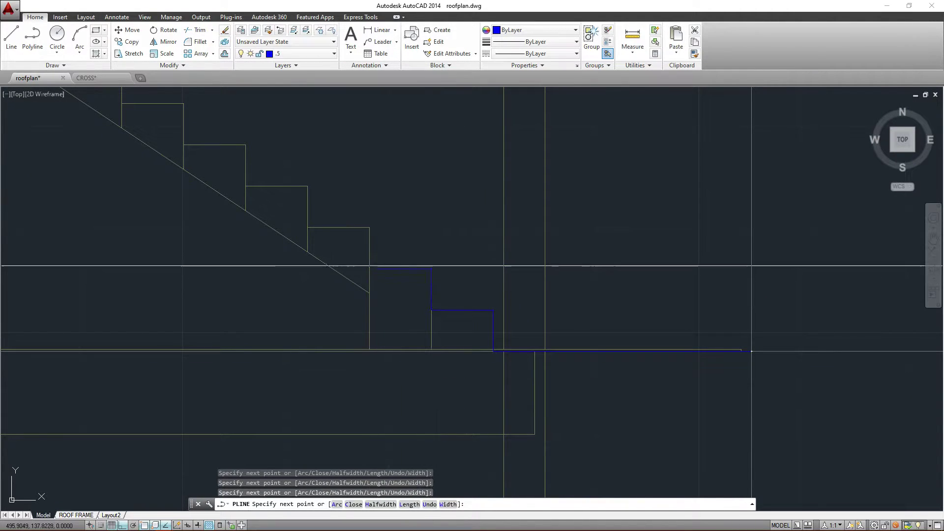
scroll(751, 349, "down", 5)
scroll(568, 399, "up", 6)
key("Escape")
key("ctrl+z")
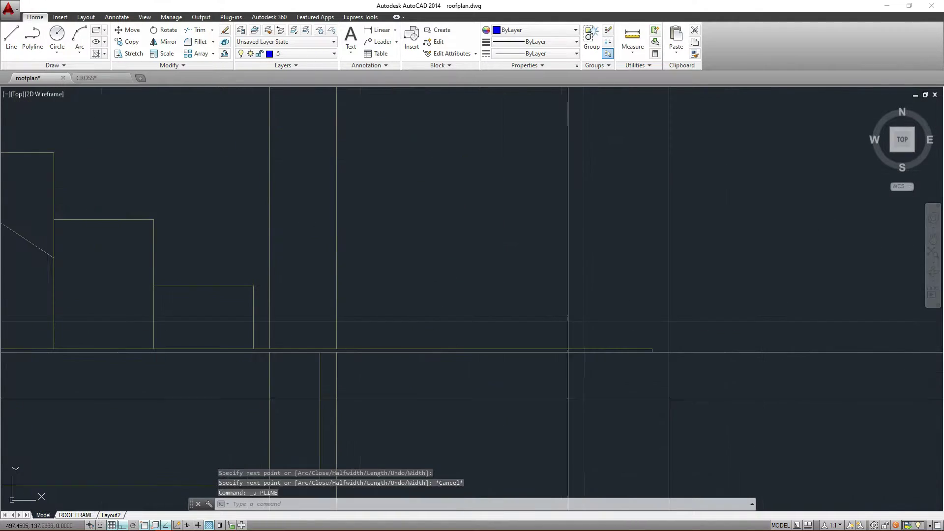
Start a new polyline and trace the wall outline along the base corners.
type("pl")
key("Return")
left_click(652, 350)
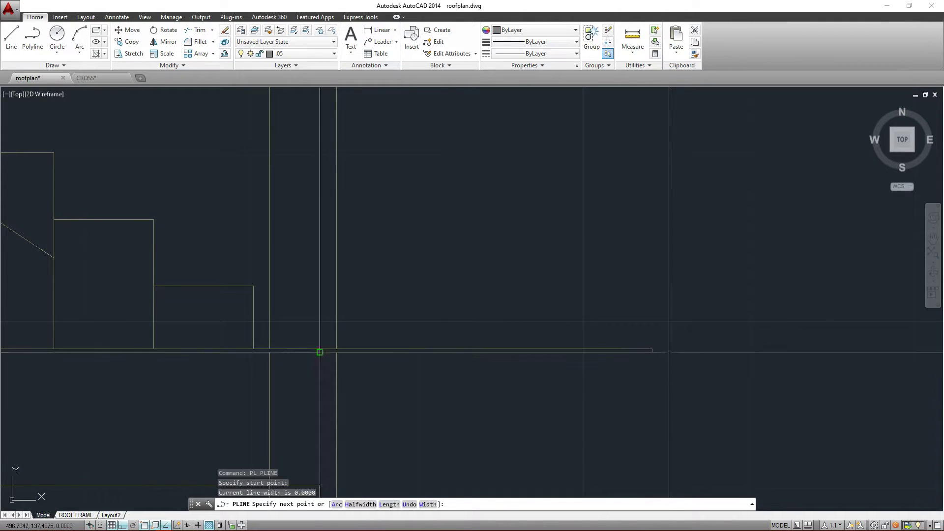
left_click(335, 349)
scroll(374, 344, "down", 2)
scroll(364, 295, "down", 2)
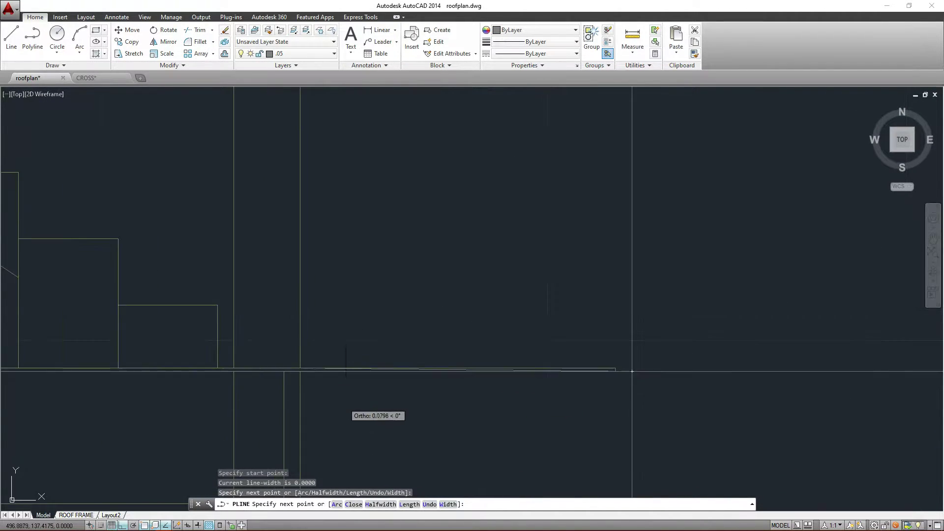
scroll(363, 251, "down", 2)
scroll(364, 252, "up", 3)
scroll(349, 373, "up", 3)
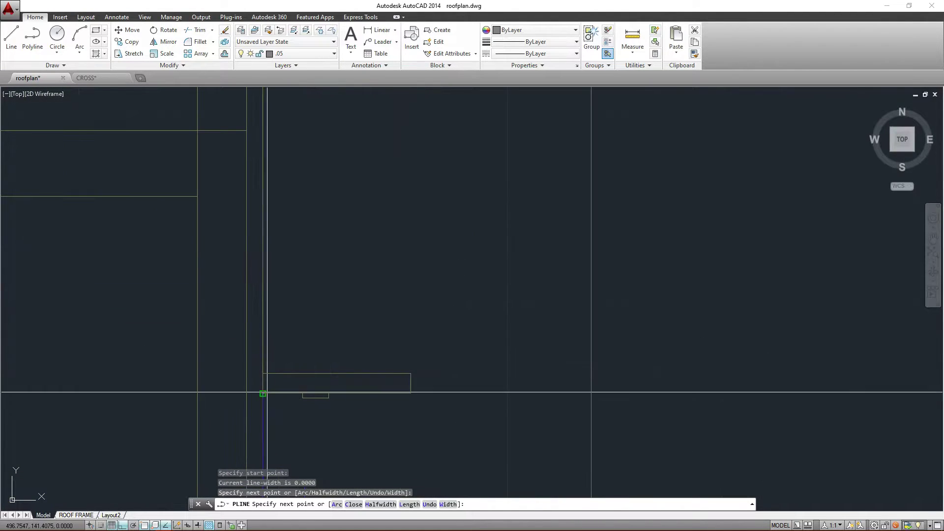
left_click(263, 392)
left_click(411, 375)
Add the vertical wall segment and next outline corner, then finish the polyline.
scroll(274, 379, "down", 3)
scroll(337, 380, "down", 3)
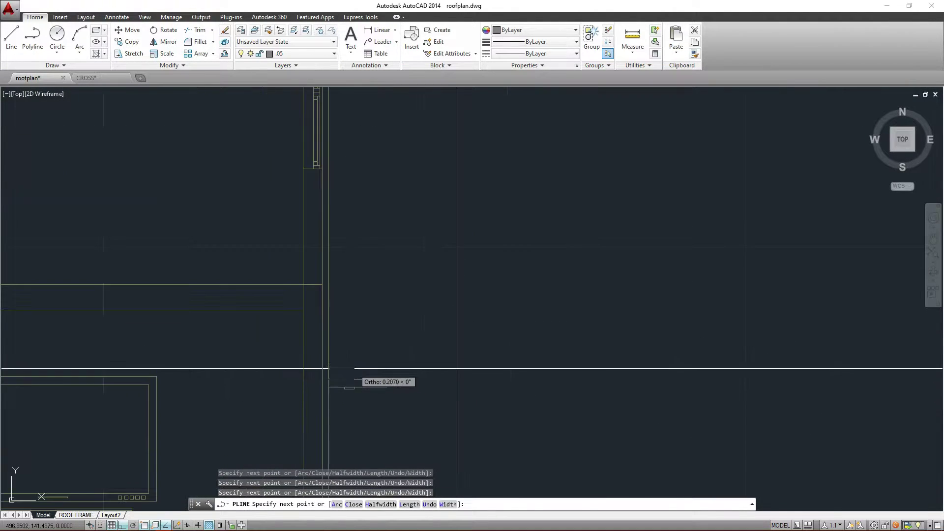
scroll(350, 132, "up", 5)
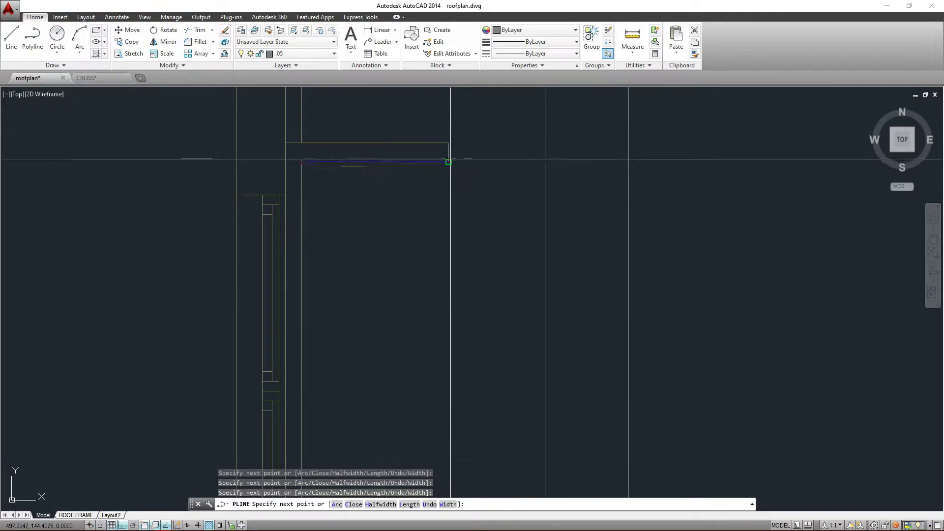
scroll(302, 143, "down", 3)
scroll(354, 246, "up", 2)
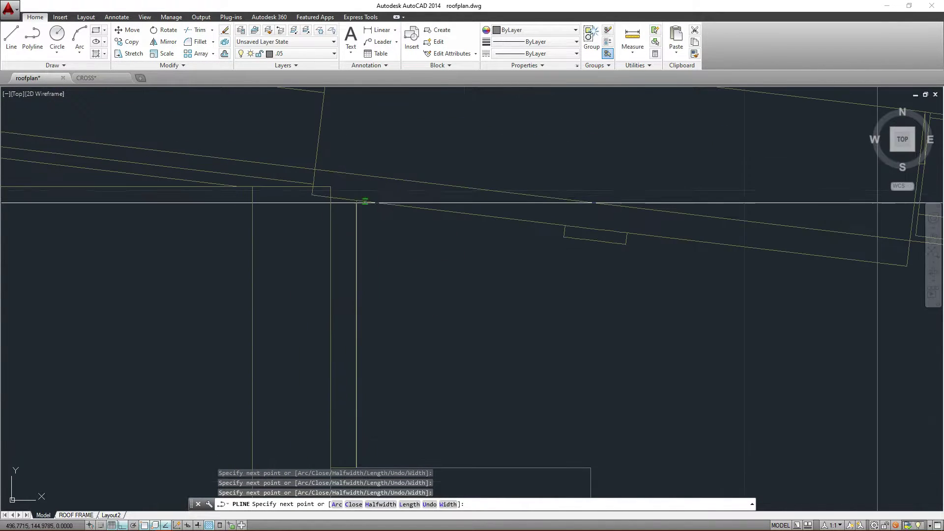
scroll(319, 211, "down", 2)
scroll(516, 219, "up", 3)
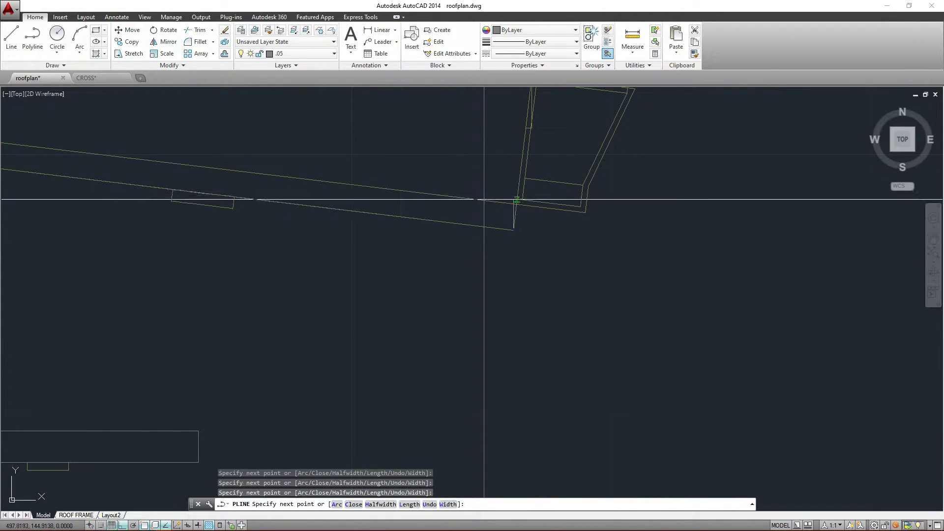
scroll(511, 209, "up", 2)
scroll(443, 221, "up", 2)
scroll(654, 241, "down", 2)
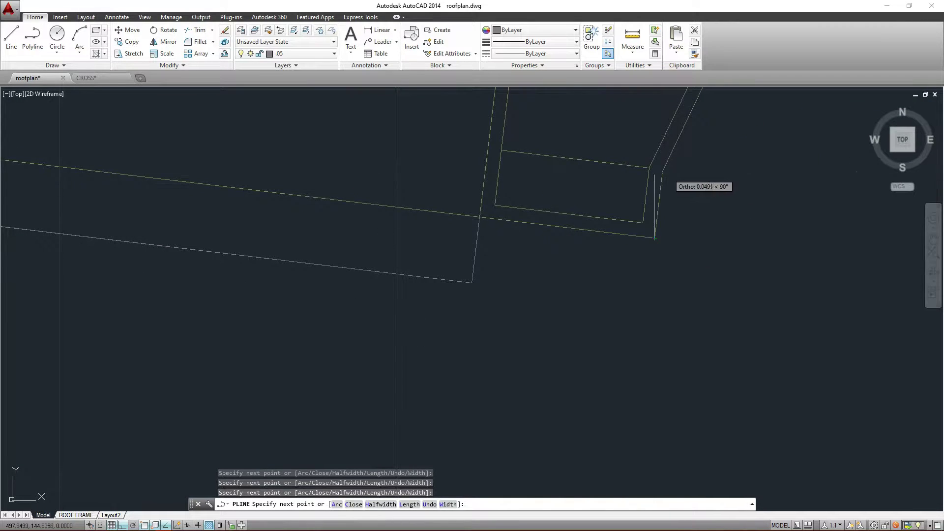
scroll(590, 241, "down", 2)
scroll(486, 267, "down", 2)
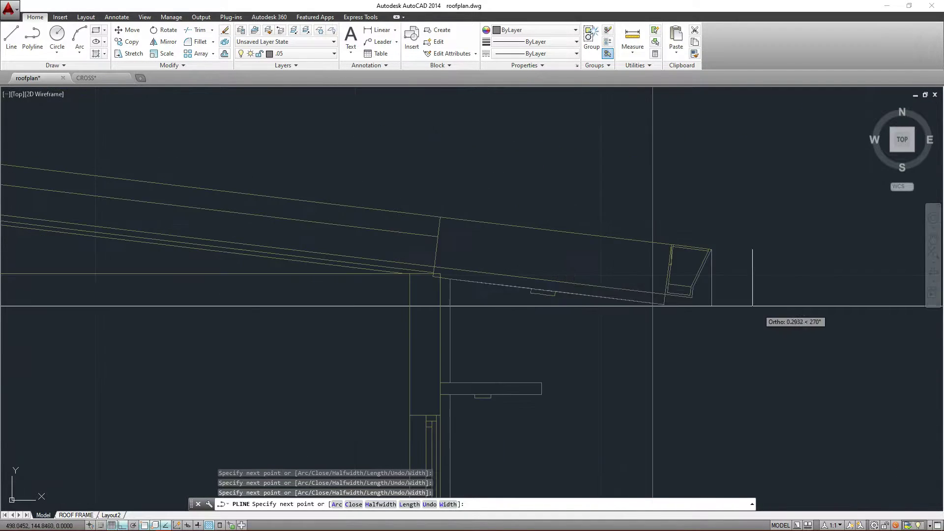
scroll(543, 227, "up", 3)
scroll(226, 229, "up", 2)
scroll(227, 229, "down", 1)
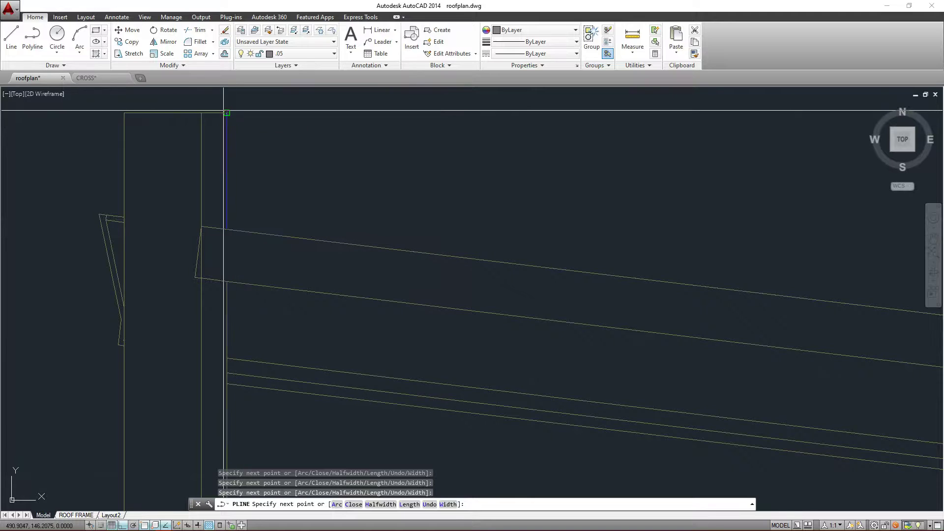
scroll(226, 111, "down", 1)
scroll(226, 131, "down", 2)
scroll(226, 133, "down", 4)
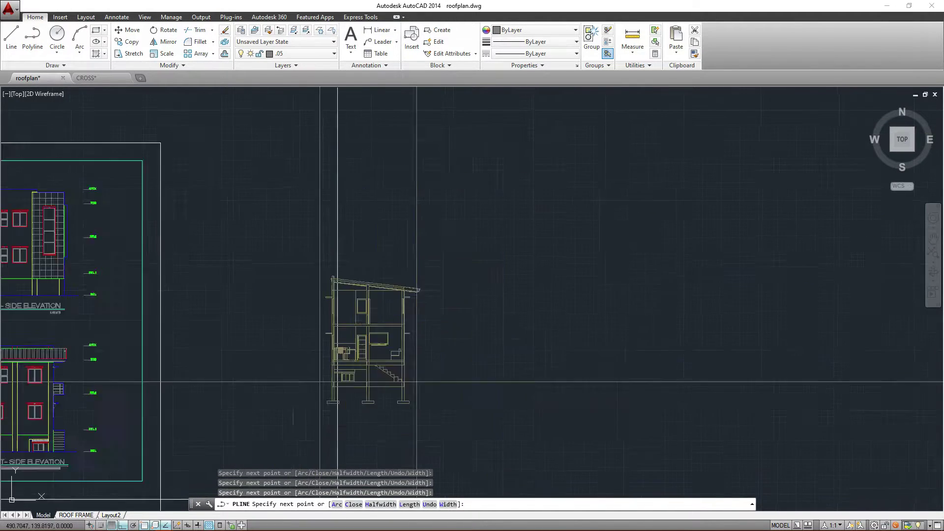
scroll(333, 196, "up", 3)
scroll(326, 148, "up", 1)
scroll(281, 240, "up", 3)
left_click(292, 244)
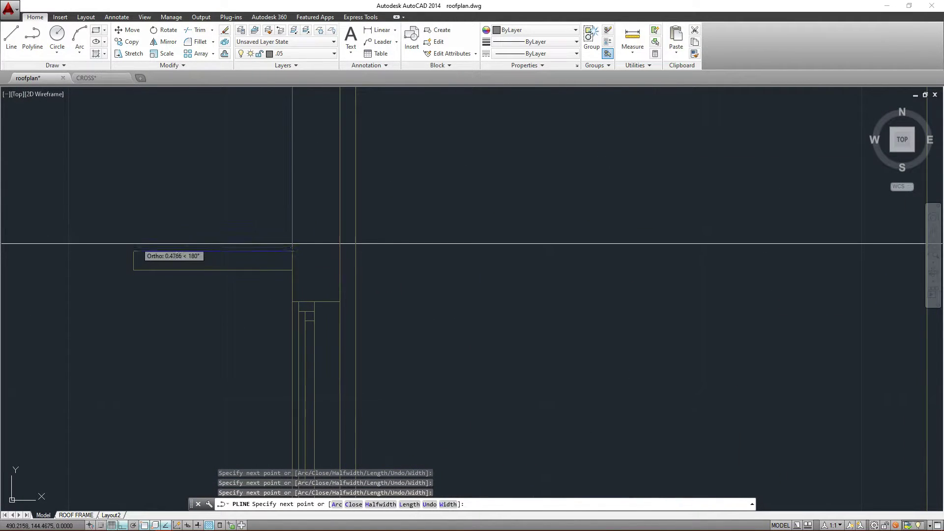
scroll(133, 270, "down", 1)
scroll(133, 270, "down", 3)
scroll(365, 287, "up", 2)
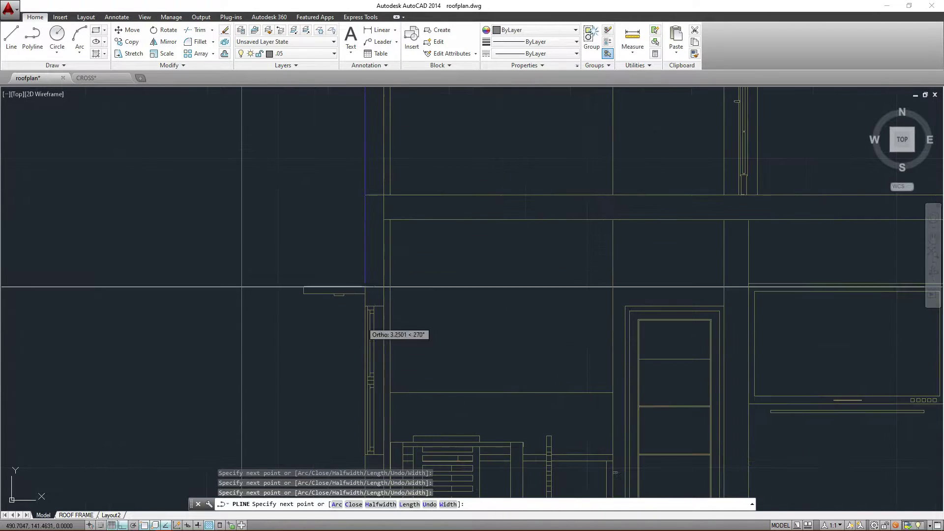
left_click(302, 286)
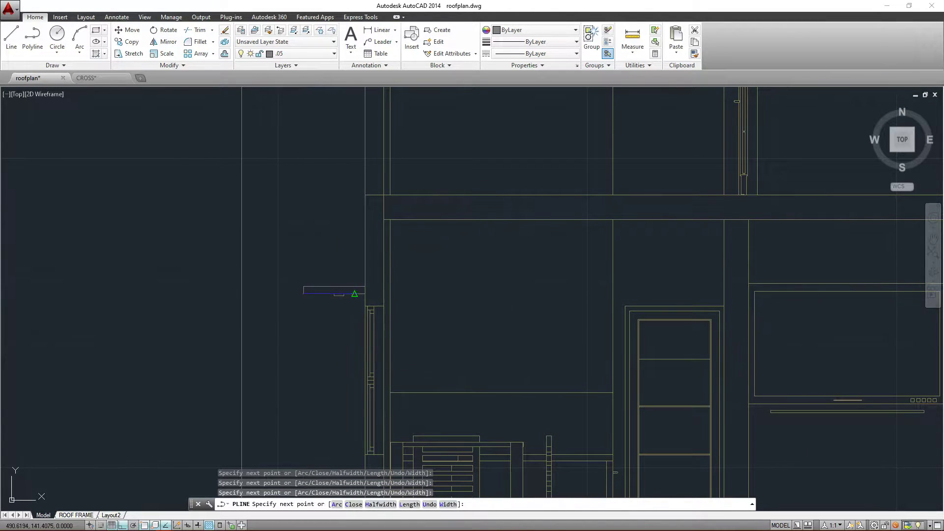
scroll(241, 293, "down", 2)
scroll(247, 368, "up", 2)
scroll(247, 367, "up", 1)
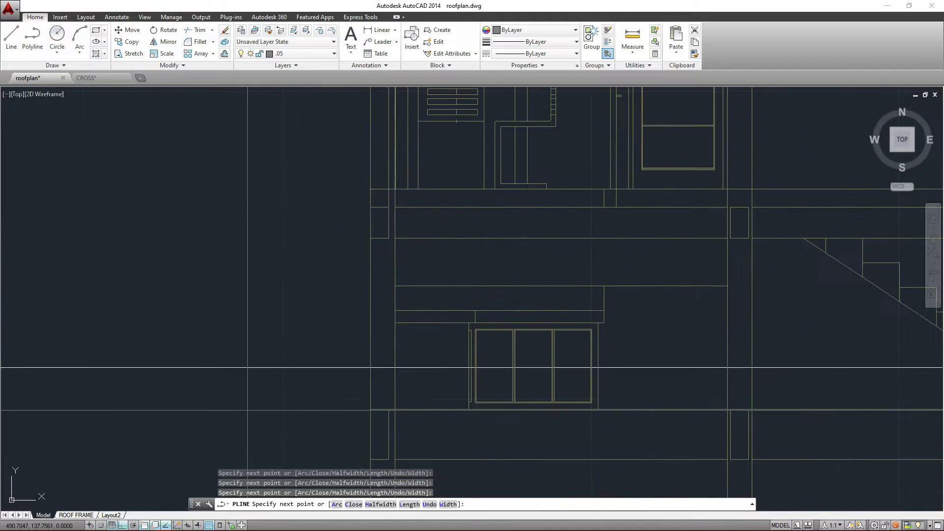
scroll(247, 410, "up", 2)
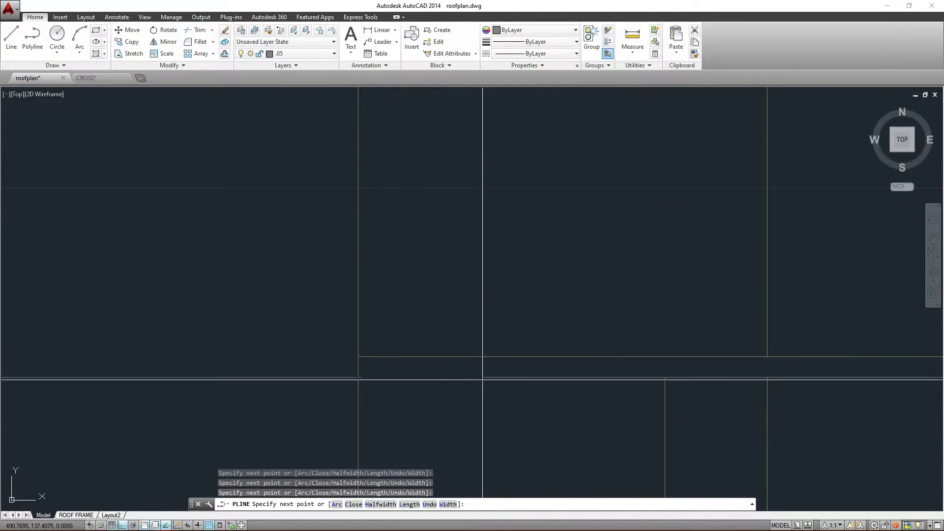
scroll(344, 338, "down", 2)
key("Escape")
Move the newly traced wall outline onto the blue .05 layer.
left_click(304, 339)
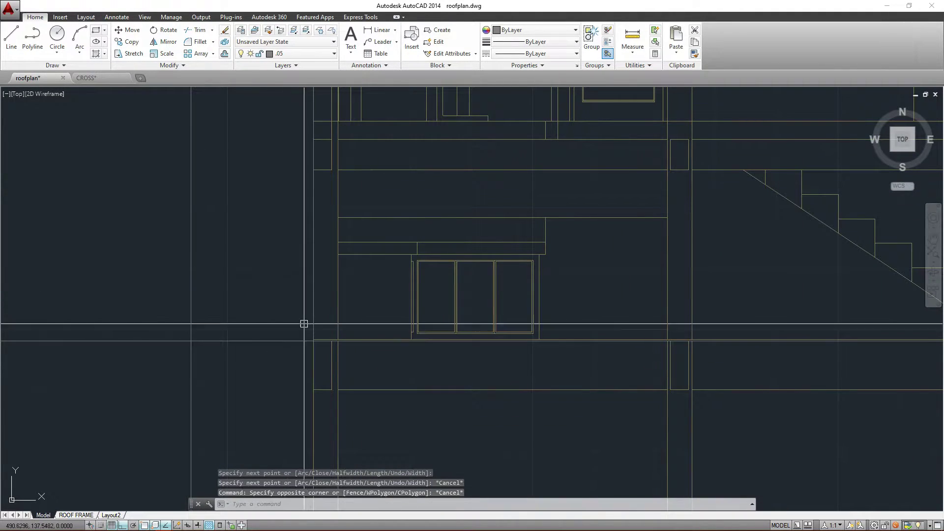
key("Escape")
left_click(295, 54)
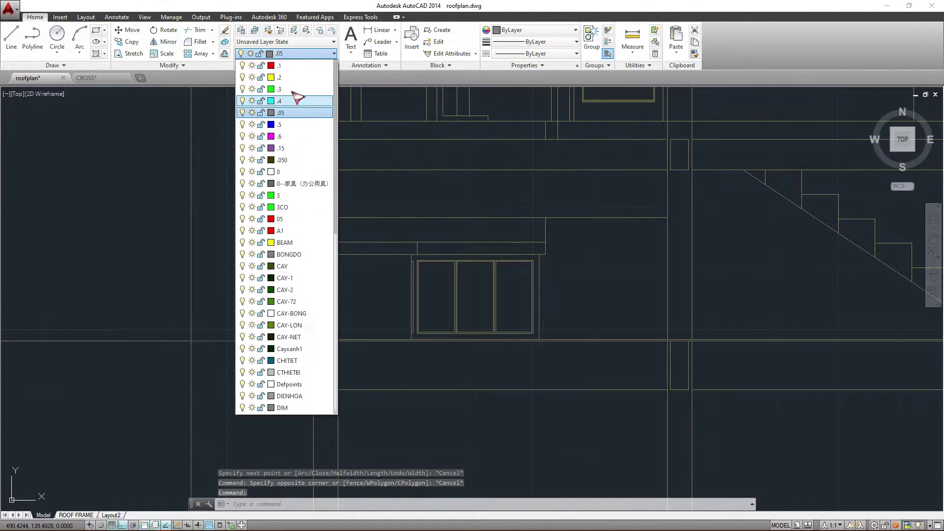
left_click(302, 99)
key("Escape")
key("Escape")
scroll(438, 255, "down", 3)
scroll(438, 255, "down", 5)
scroll(634, 216, "up", 7)
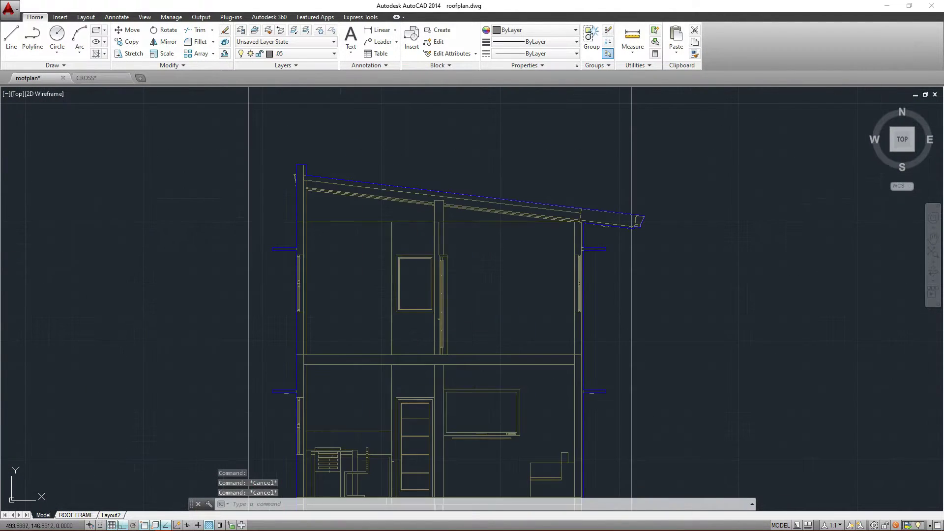
scroll(380, 207, "up", 3)
scroll(398, 190, "down", 1)
Make the green .3 layer current and start a line at the eave corner.
type("l")
key("Return")
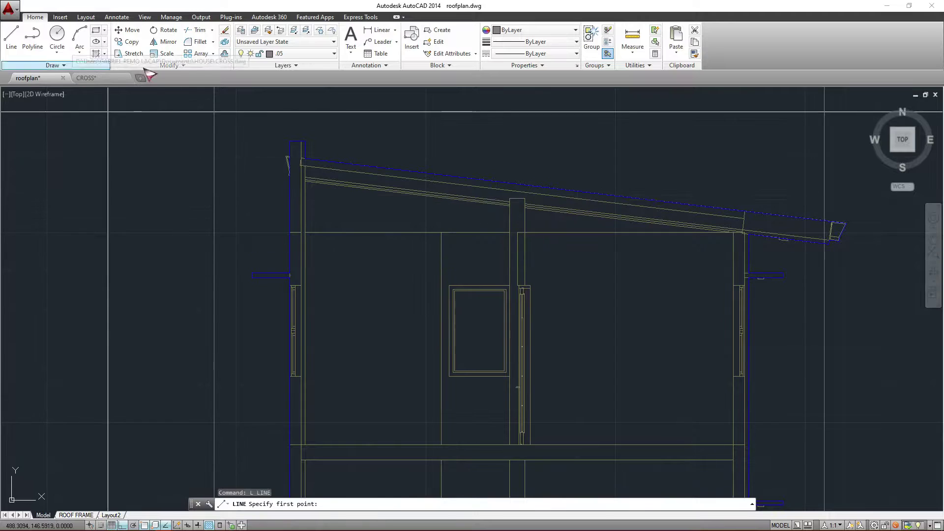
left_click(285, 53)
left_click(297, 89)
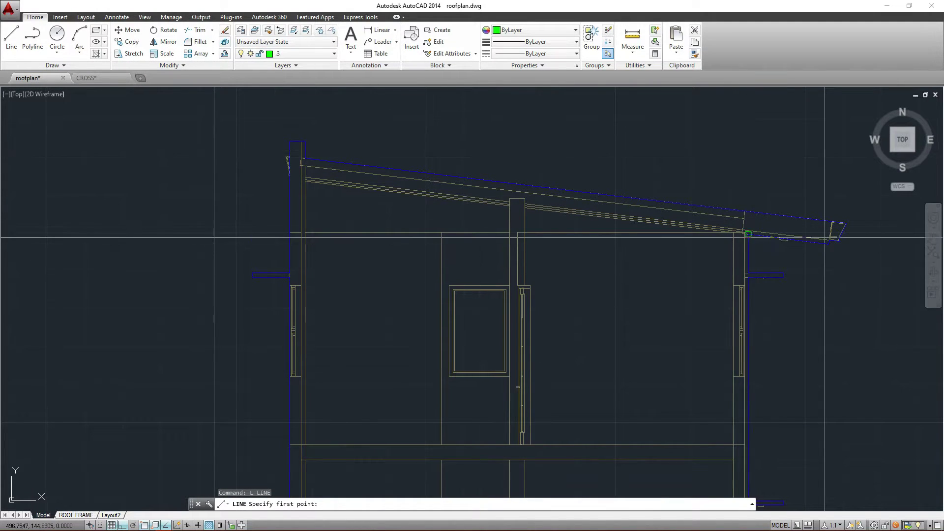
left_click(748, 234)
scroll(748, 234, "up", 2)
scroll(670, 236, "up", 2)
Cancel the unfinished line and make the red .1 layer current.
key("Escape")
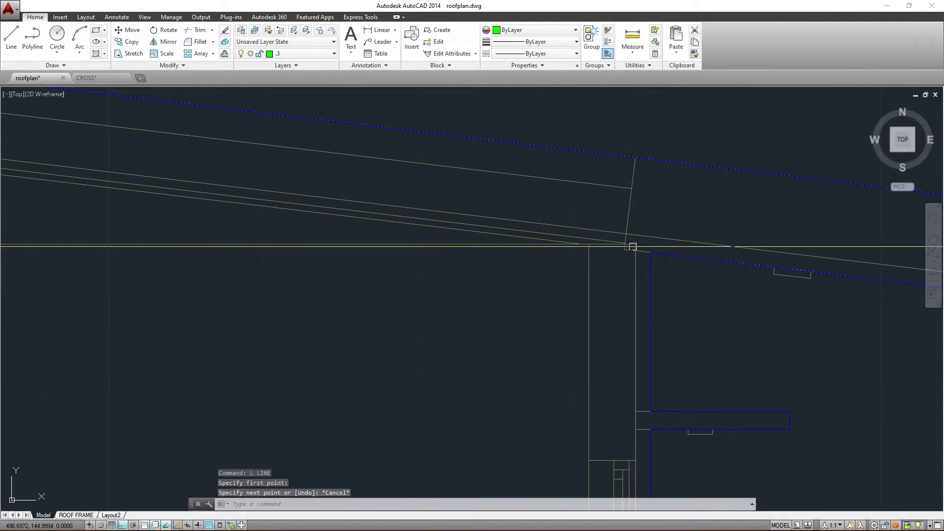
scroll(265, 220, "down", 1)
left_click(285, 54)
left_click(295, 80)
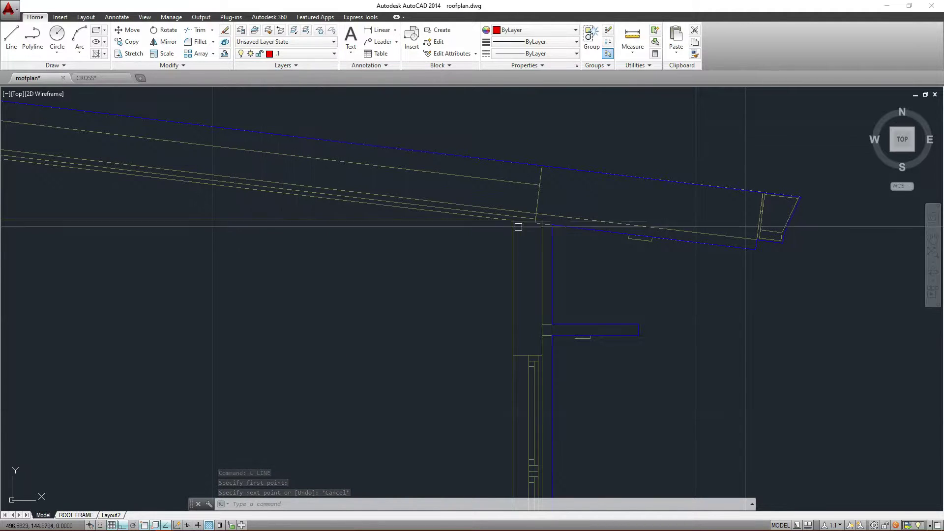
Start a red frame line at the roof-wall corner of the section.
type("l")
key("Return")
left_click(542, 220)
scroll(543, 157, "down", 2)
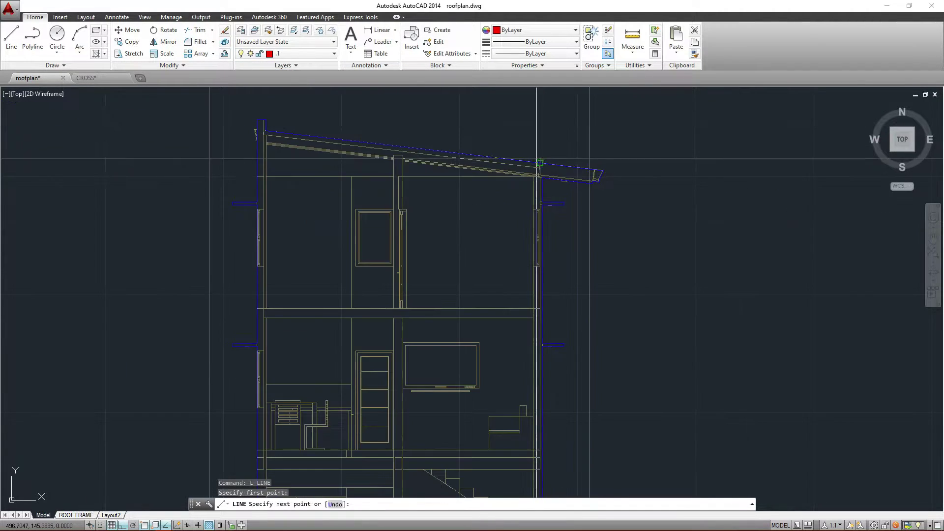
scroll(543, 295, "up", 2)
scroll(543, 433, "down", 2)
scroll(543, 207, "up", 2)
scroll(543, 239, "up", 2)
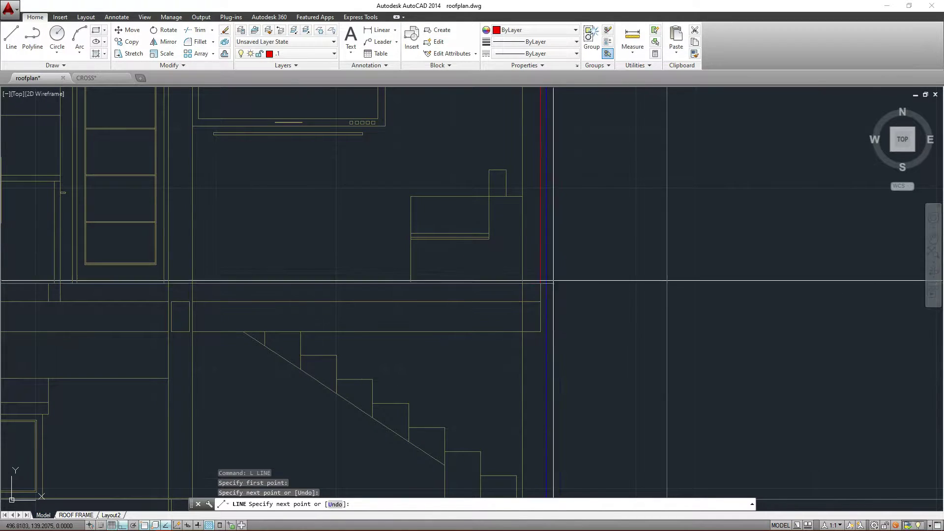
scroll(553, 281, "down", 2)
scroll(275, 293, "up", 2)
scroll(481, 302, "down", 2)
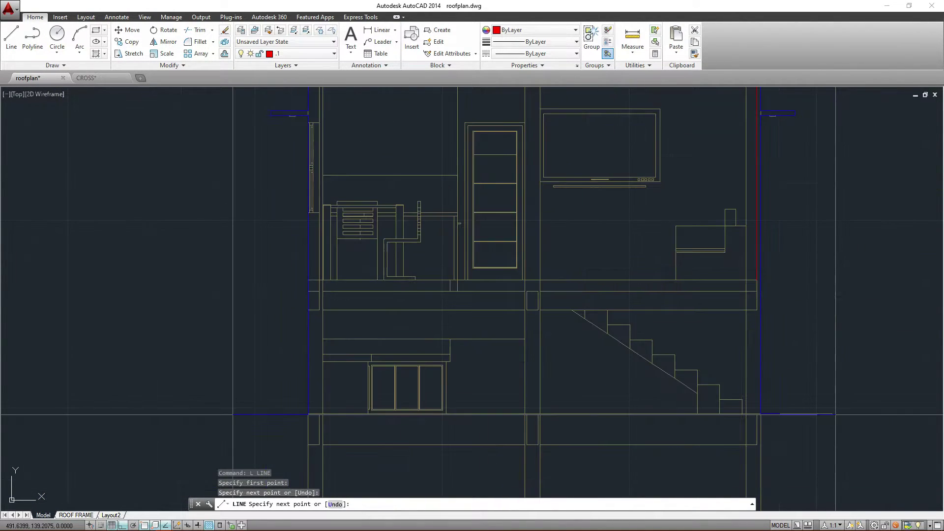
scroll(351, 301, "up", 2)
scroll(352, 302, "up", 2)
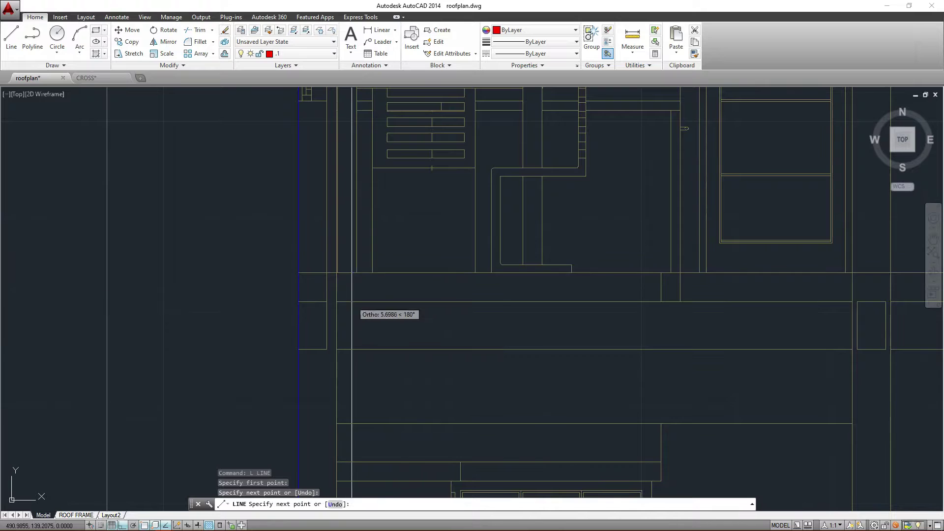
Continue the frame line through floor and wall corners, ending with a 0.4 downward segment.
left_click(327, 272)
scroll(328, 273, "down", 2)
scroll(442, 196, "down", 1)
scroll(467, 151, "up", 2)
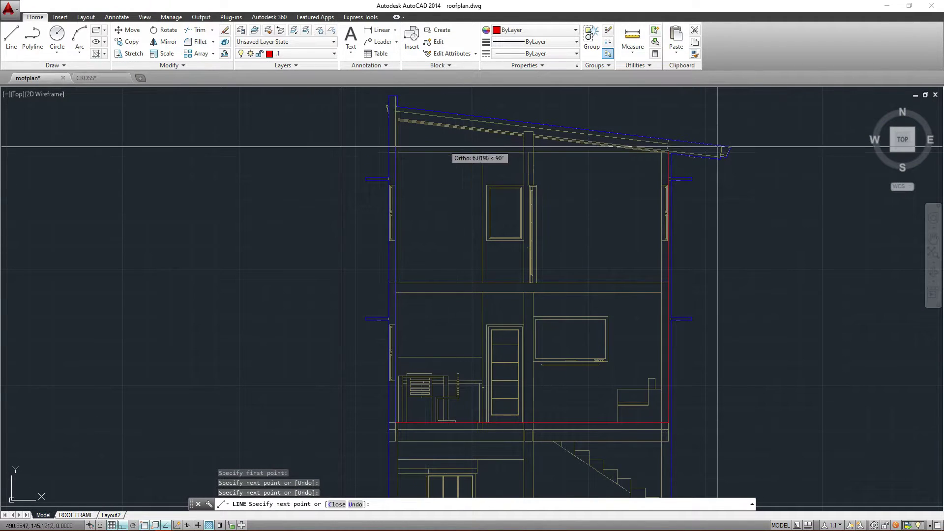
scroll(394, 134, "up", 2)
left_click(310, 168)
scroll(310, 168, "up", 2)
scroll(285, 211, "down", 3)
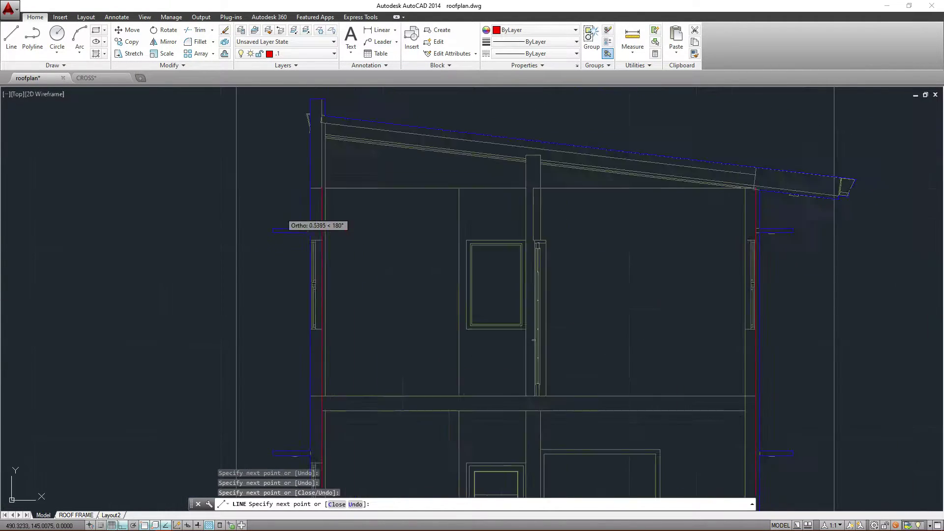
scroll(568, 198, "up", 2)
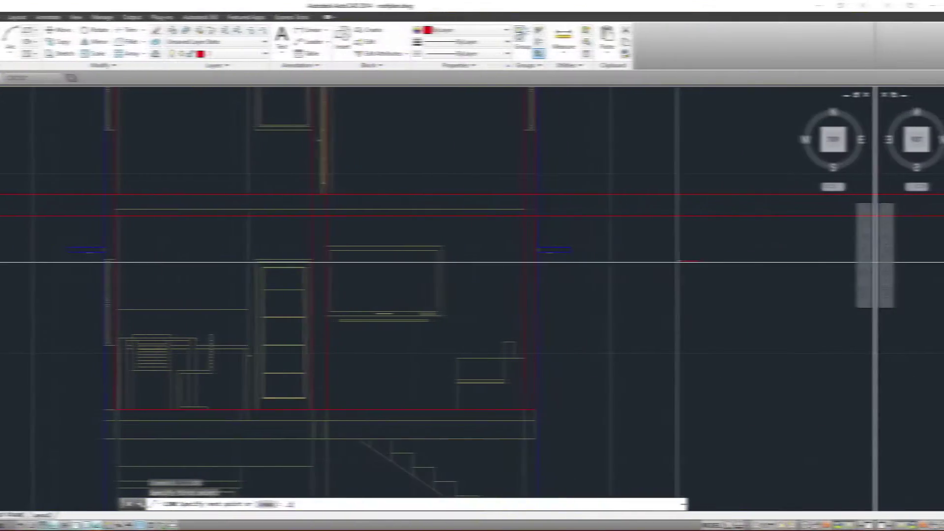
type(".4")
key("Return")
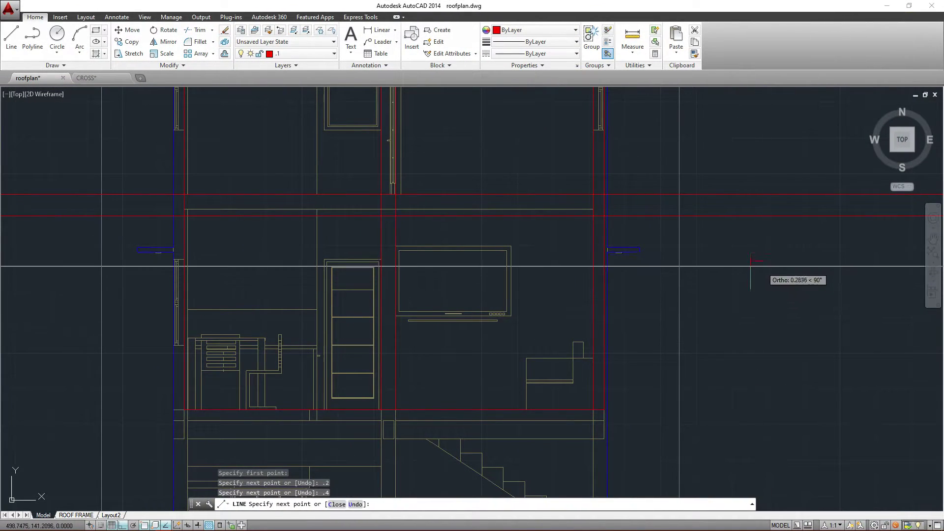
Put the short bracket lines on the green layer.
key("Escape")
left_click_drag(740, 253, 779, 292)
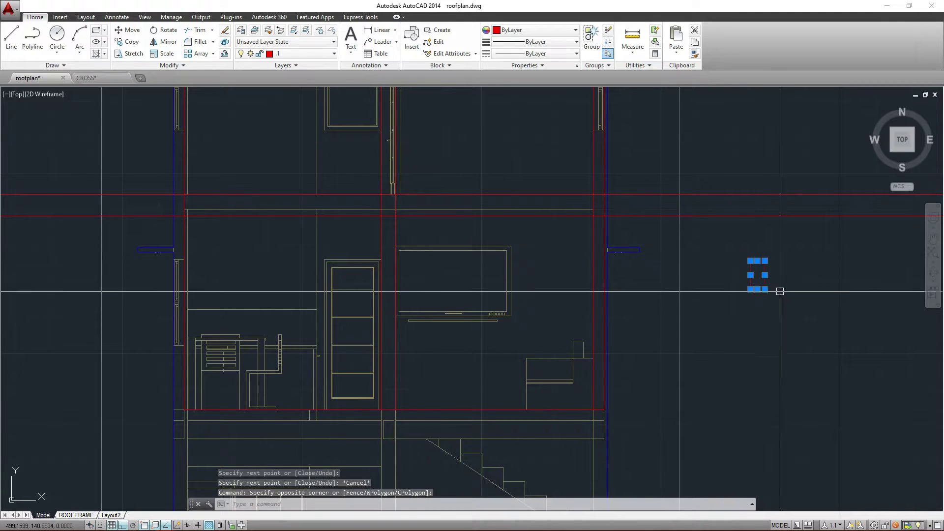
left_click(290, 54)
left_click(295, 95)
key("Escape")
Select the green rectangle, abandoning stray copy and circle commands.
type("co")
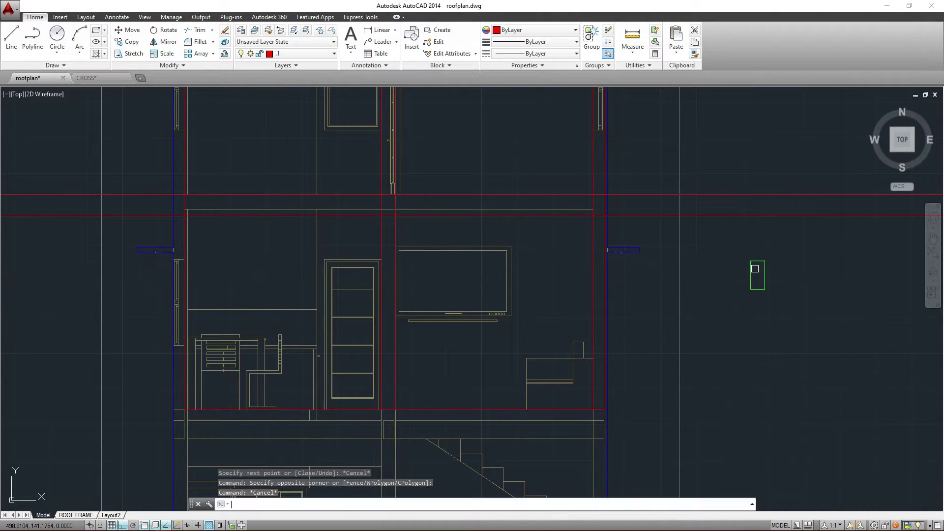
key("Return")
key("Escape")
left_click_drag(738, 247, 780, 312)
type("c")
key("Return")
left_click(755, 265)
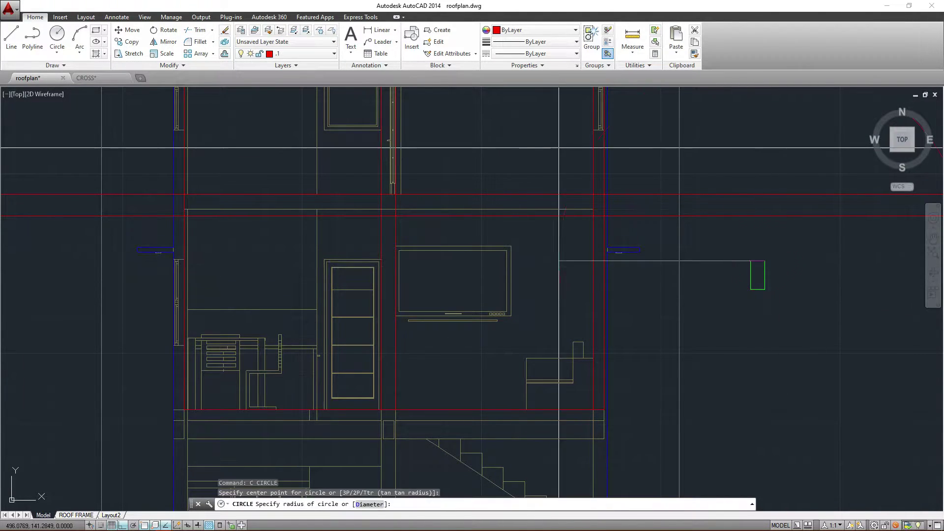
middle_click_drag(755, 266, 747, 277)
key("Escape")
scroll(670, 247, "down", 3)
Begin copying the green rectangle from a base point at the roof-wall corner.
left_click(670, 247)
type("co")
key("Return")
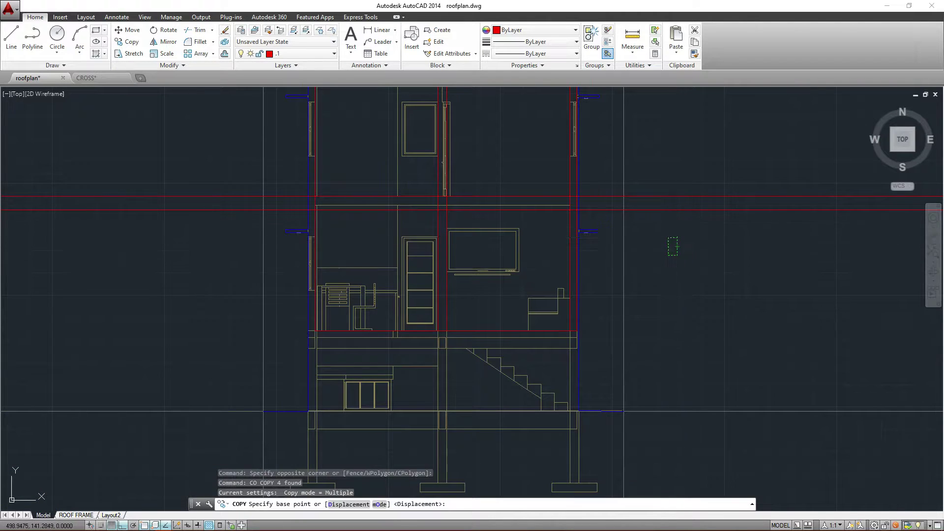
scroll(555, 218, "up", 4)
left_click(555, 219)
Trim the overlapping lines and delete the leftover pieces beside the wall.
type("tr")
key("Return")
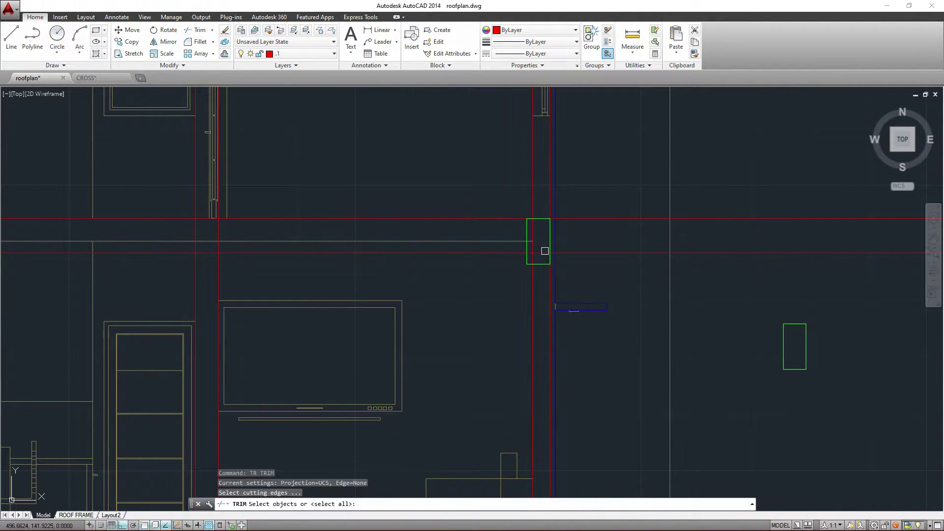
key("Return")
scroll(541, 250, "up", 5)
left_click(530, 276)
scroll(541, 246, "down", 3)
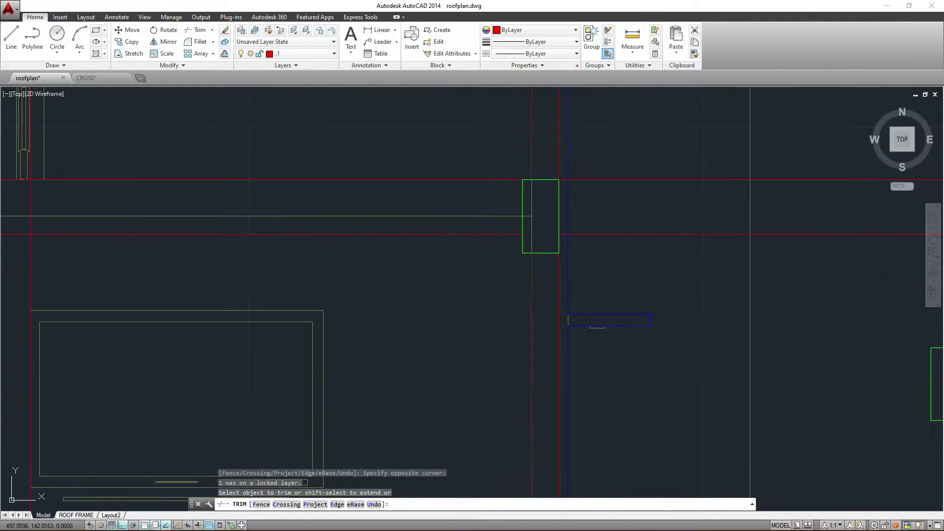
scroll(639, 221, "down", 2)
key("Escape")
left_click_drag(642, 221, 585, 232)
key("Delete")
Copy the green column rectangle to a junction on the left of the section.
scroll(689, 222, "down", 2)
left_click_drag(674, 216, 755, 322)
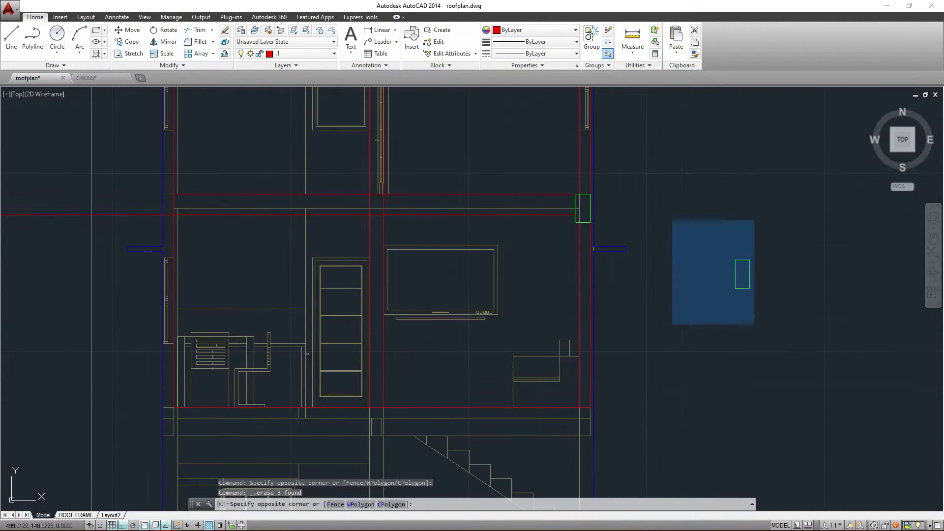
type("co")
key("Return")
left_click(735, 259)
scroll(281, 229, "up", 4)
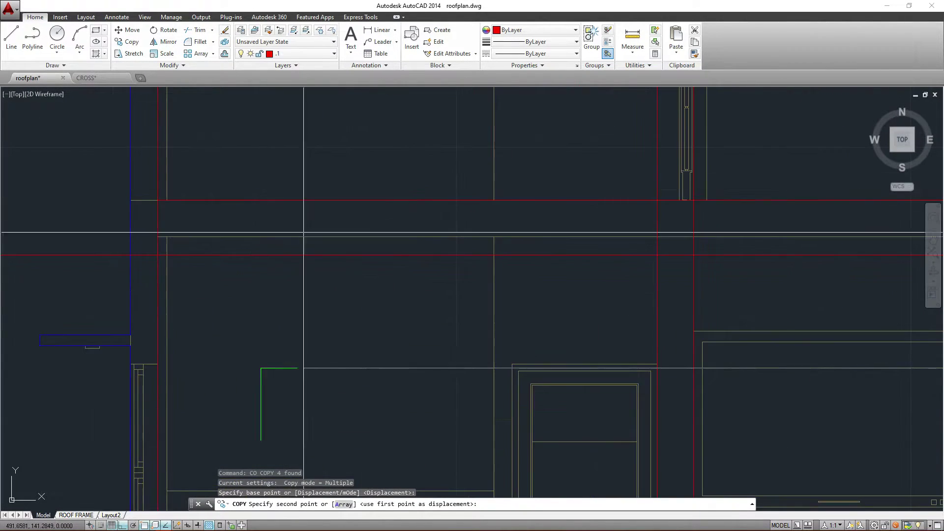
left_click(130, 200)
scroll(130, 200, "down", 4)
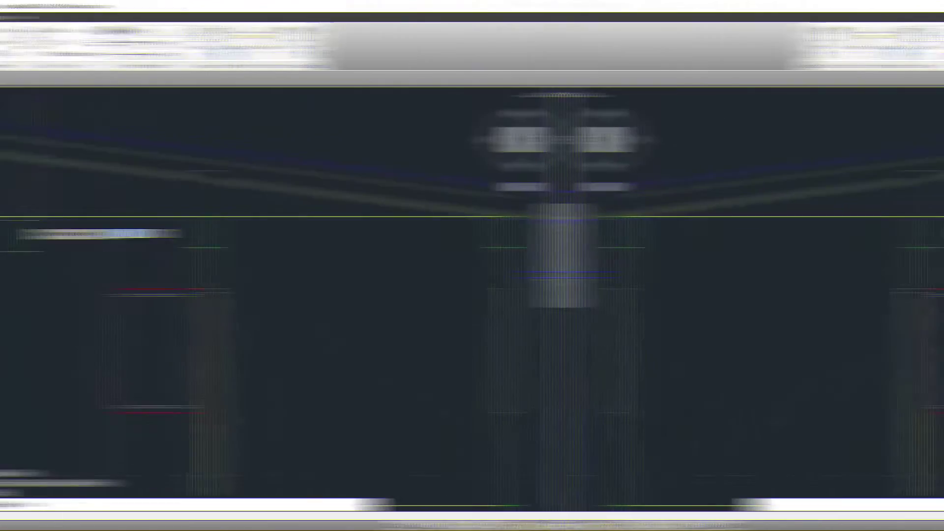
scroll(222, 217, "up", 4)
key("Escape")
Copy a column rectangle to the lower wall corner.
left_click(309, 225)
key("Escape")
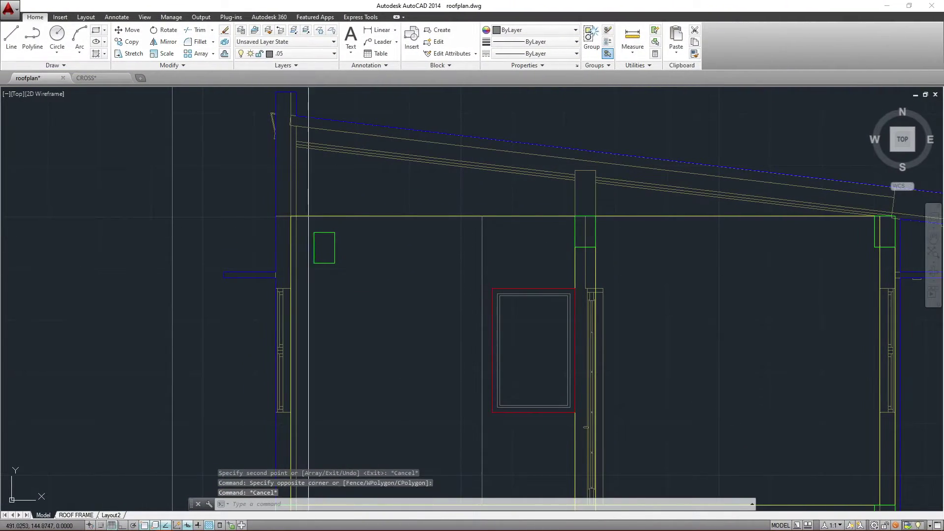
type("co")
key("Return")
left_click(314, 243)
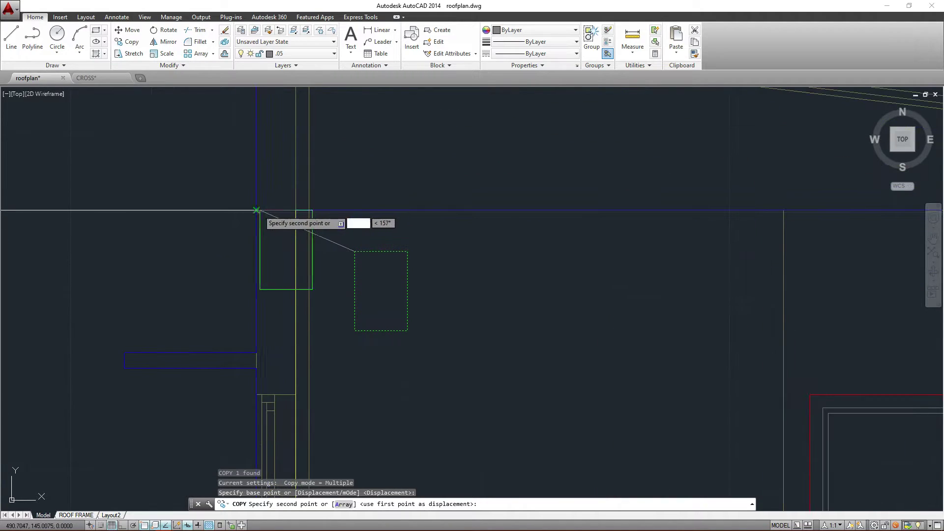
scroll(344, 245, "down", 5)
left_click(790, 419)
key("Escape")
Copy the column squares to the next beam-and-column junction.
scroll(443, 227, "up", 2)
left_click(461, 219)
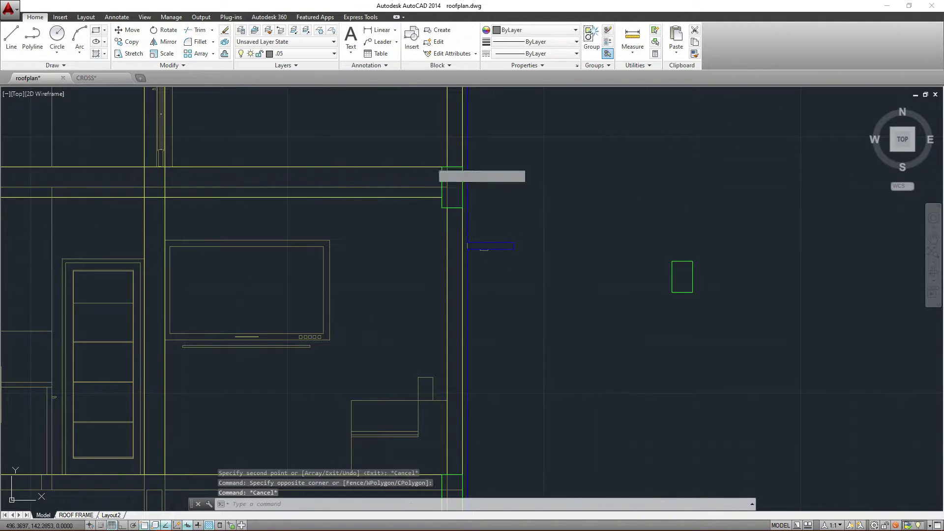
scroll(467, 187, "up", 2)
type("co")
key("Return")
left_click(469, 165)
scroll(469, 165, "down", 4)
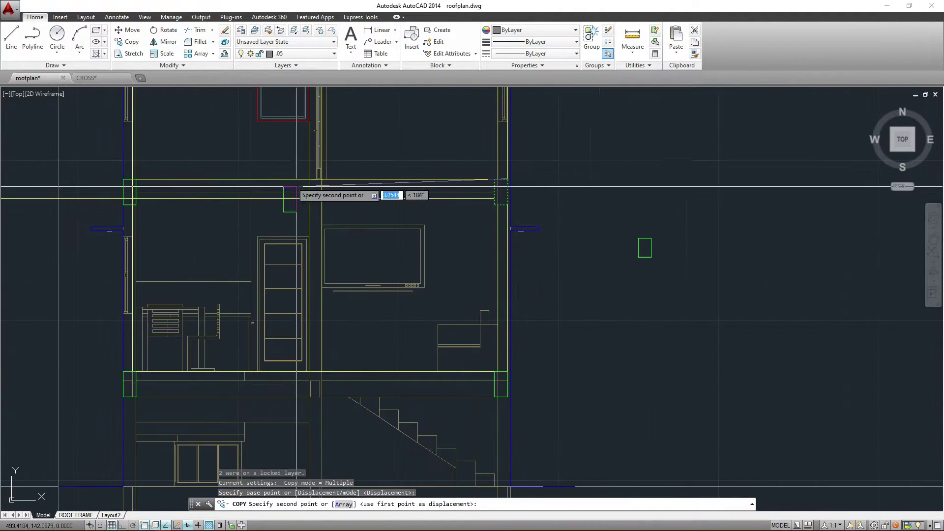
scroll(421, 202, "up", 2)
scroll(425, 304, "down", 2)
scroll(425, 305, "up", 3)
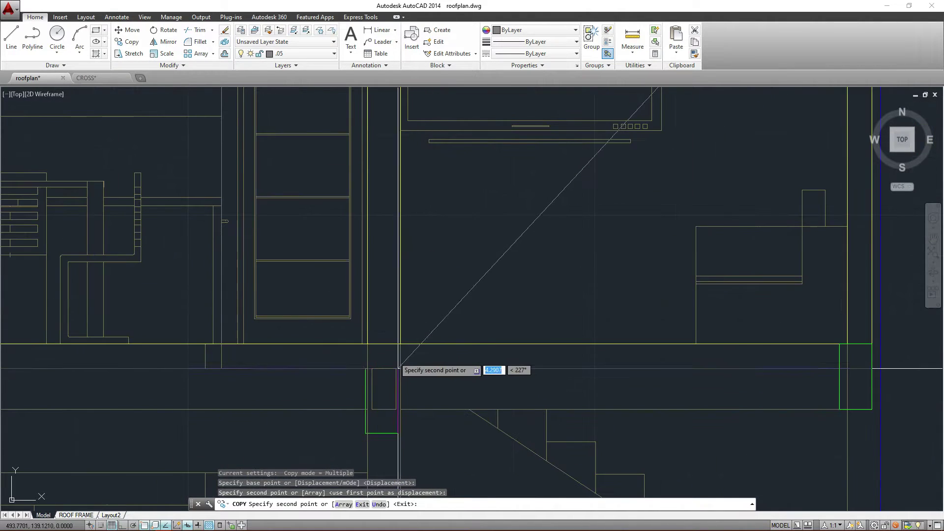
left_click(397, 343)
key("Escape")
Start a new line with the L command.
scroll(465, 260, "down", 2)
scroll(466, 260, "down", 1)
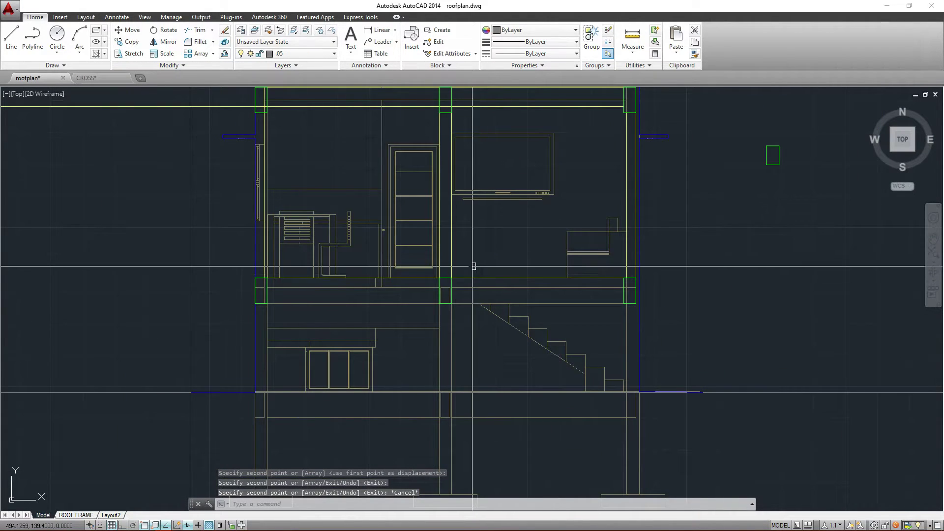
scroll(301, 292, "up", 2)
type("l")
key("Return")
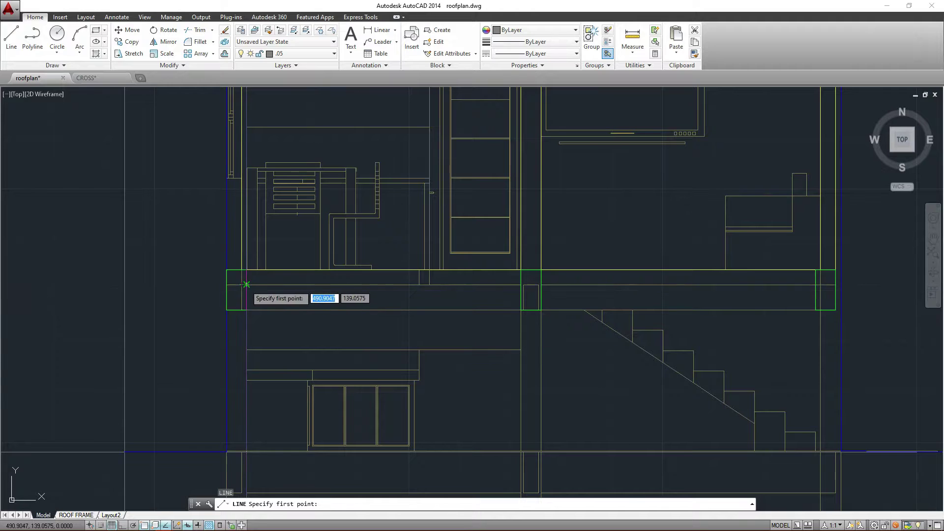
Make layer .2 current, then begin a line on the beam and cancel it.
left_click(285, 53)
left_click(317, 126)
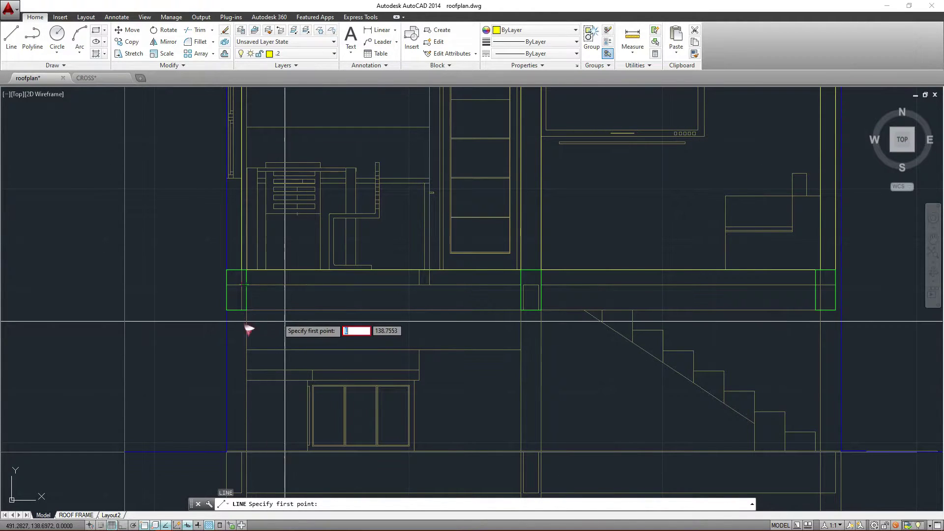
scroll(284, 296, "up", 2)
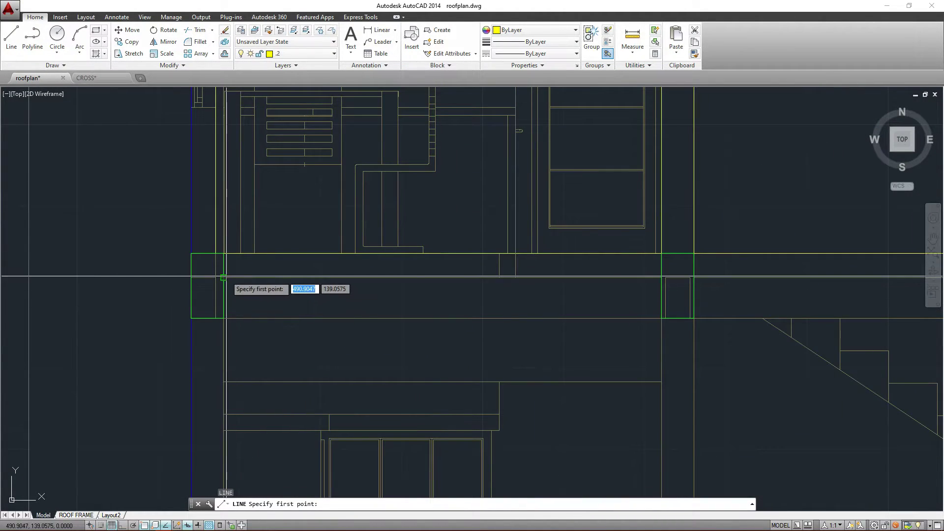
left_click(225, 277)
scroll(666, 276, "down", 2)
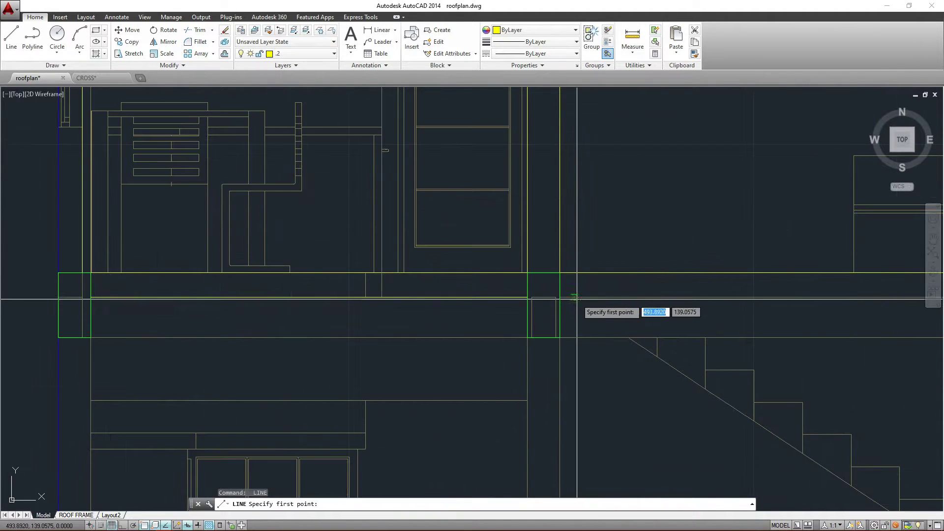
scroll(760, 291, "down", 3)
key("Escape")
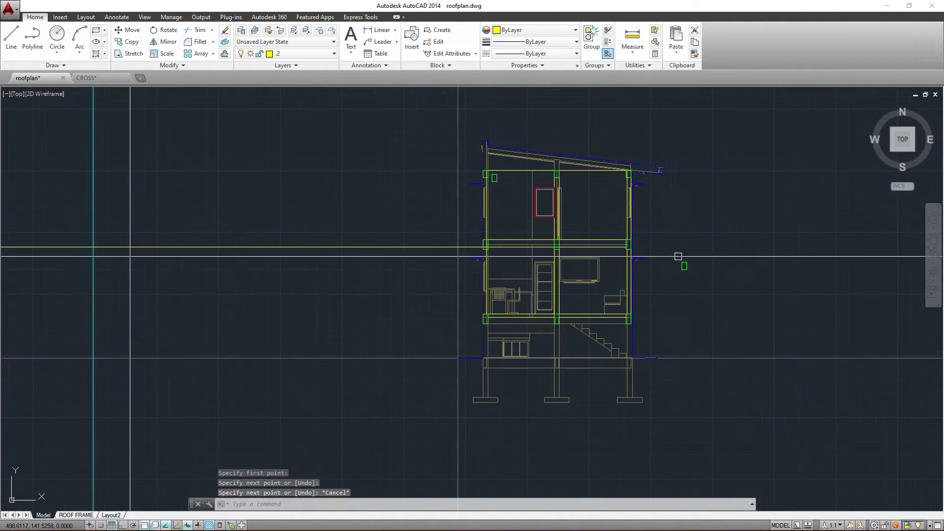
Start a rectangle with REC and cancel it.
scroll(428, 156, "up", 2)
type("rec")
key("Return")
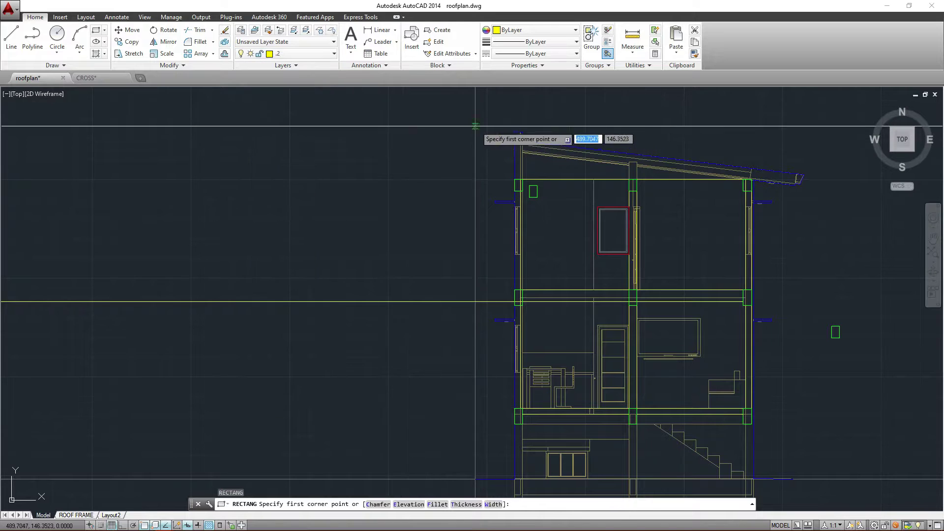
key("Escape")
scroll(538, 151, "up", 4)
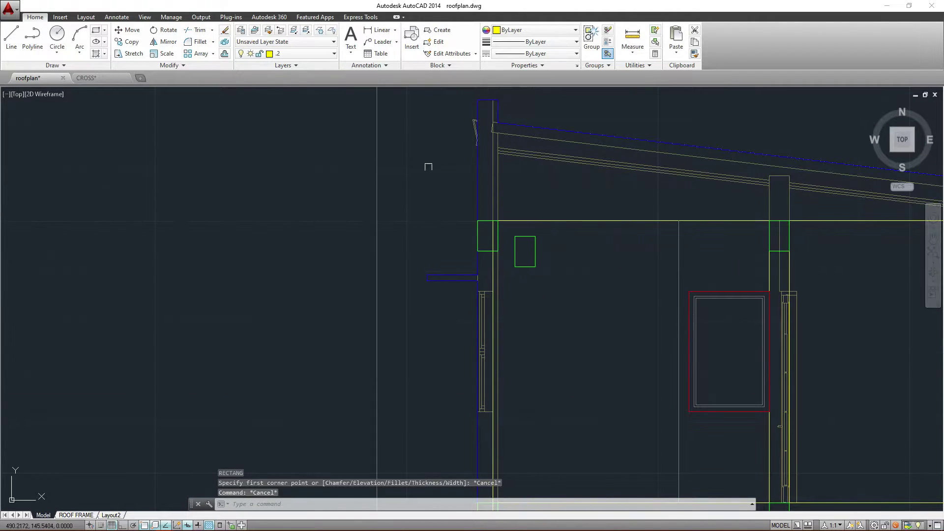
scroll(458, 114, "down", 5)
Window-select the traced frame and move it right of the section with Ortho on.
scroll(538, 205, "down", 2)
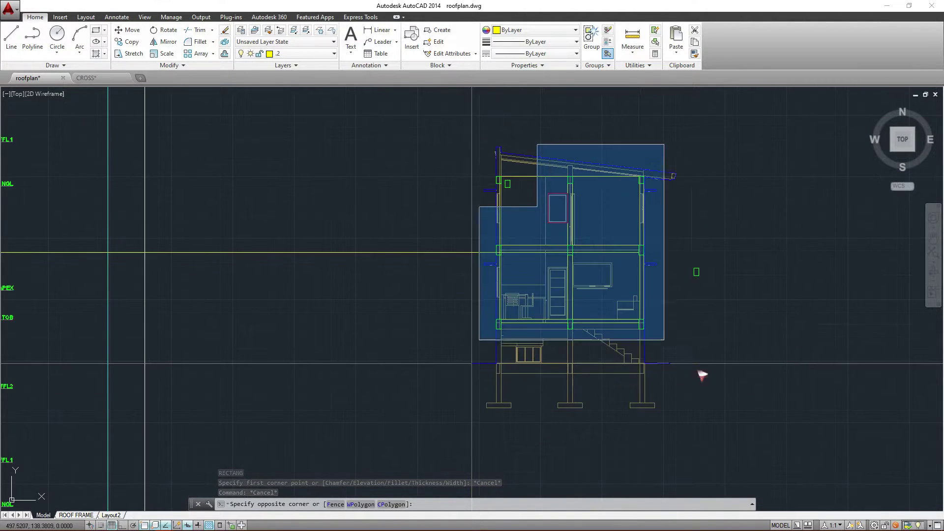
left_click(708, 439)
type("m")
key("Return")
left_click(471, 429)
scroll(472, 429, "down", 3)
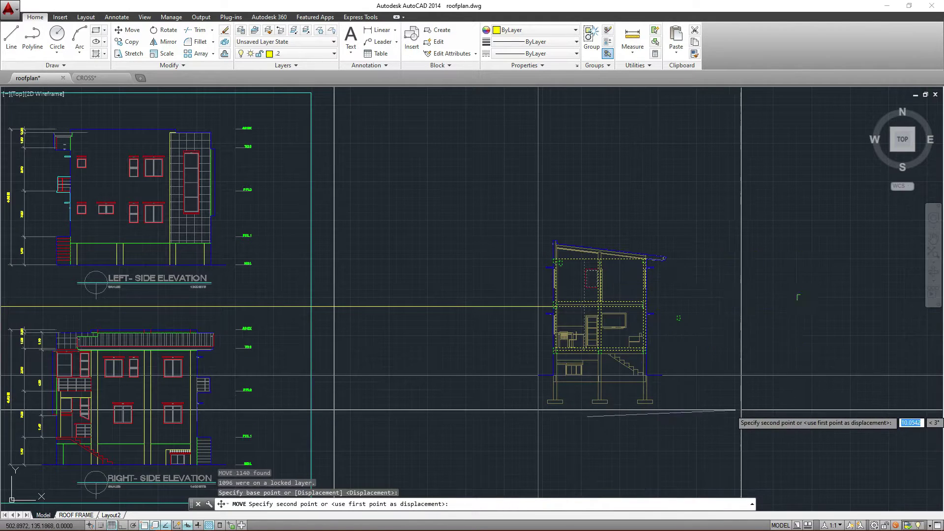
key("F8")
scroll(787, 297, "up", 3)
left_click(787, 298)
key("Escape")
scroll(722, 316, "up", 5)
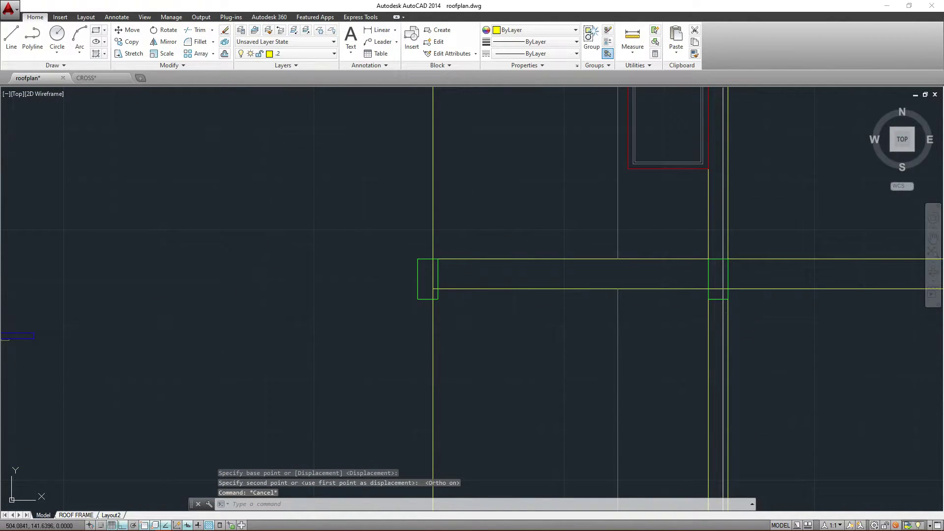
Start a trim, cancel it, and undo the frame move.
type("tr")
key("Return")
key("Return")
scroll(622, 258, "down", 4)
key("Escape")
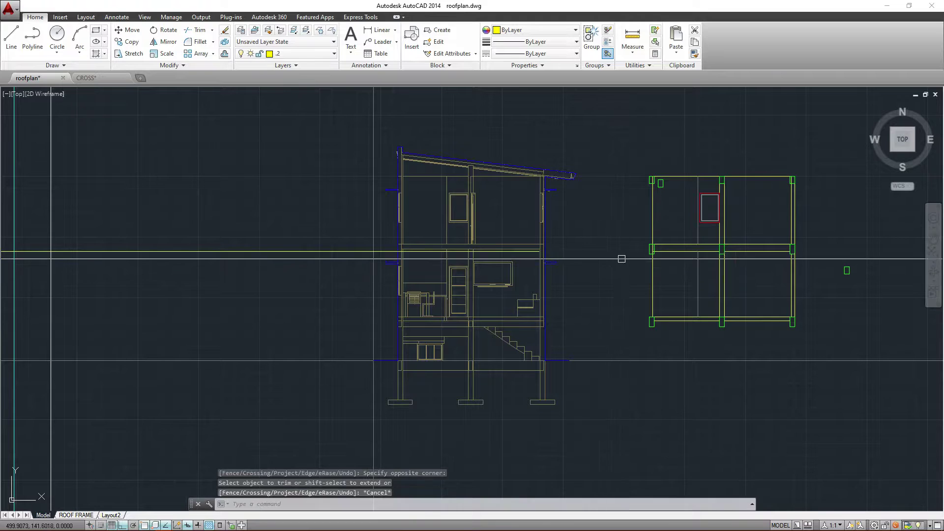
scroll(621, 258, "up", 3)
key("ctrl+z")
key("ctrl+z")
Re-select the frame and move it again just right of the section.
left_click(647, 426)
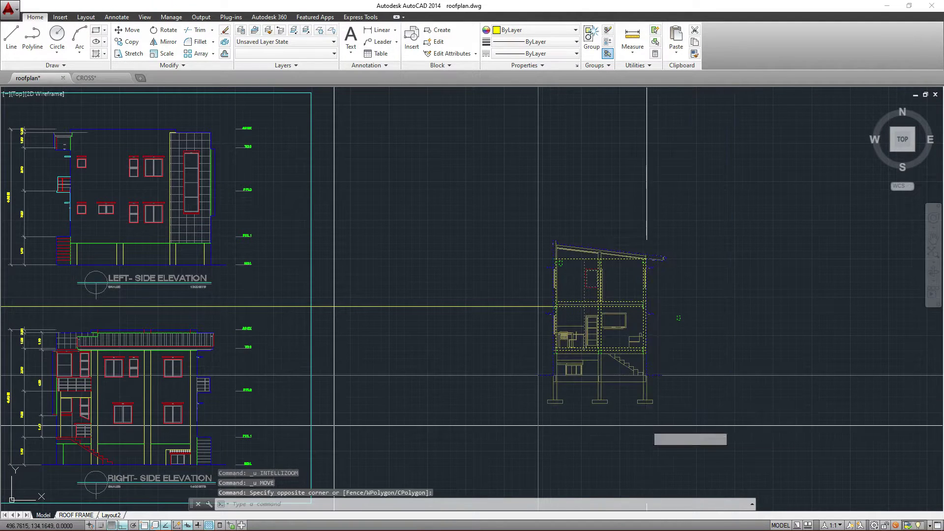
left_click(334, 425)
left_click(555, 306)
left_click(678, 306)
scroll(678, 246, "up", 4)
type("tr")
key("Return")
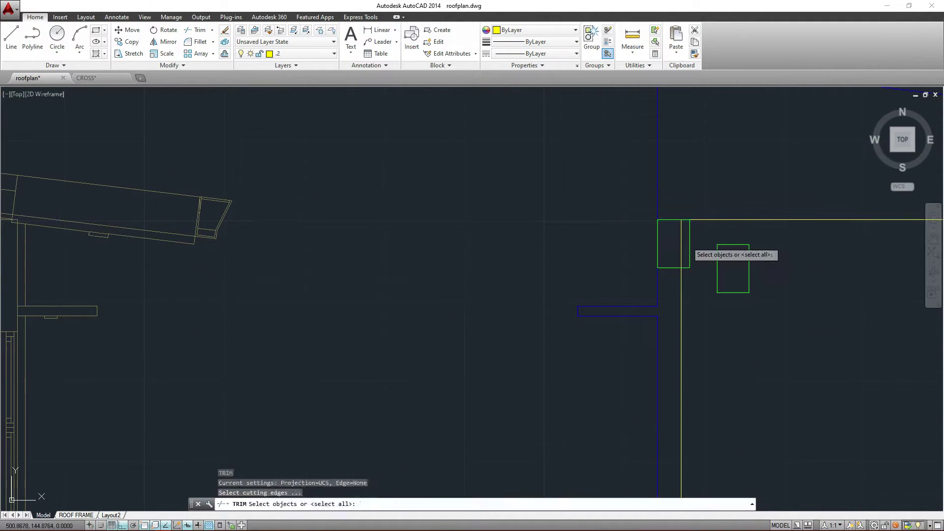
scroll(681, 232, "down", 3)
key("Escape")
Erase the stray line on the moved frame.
left_click(598, 267)
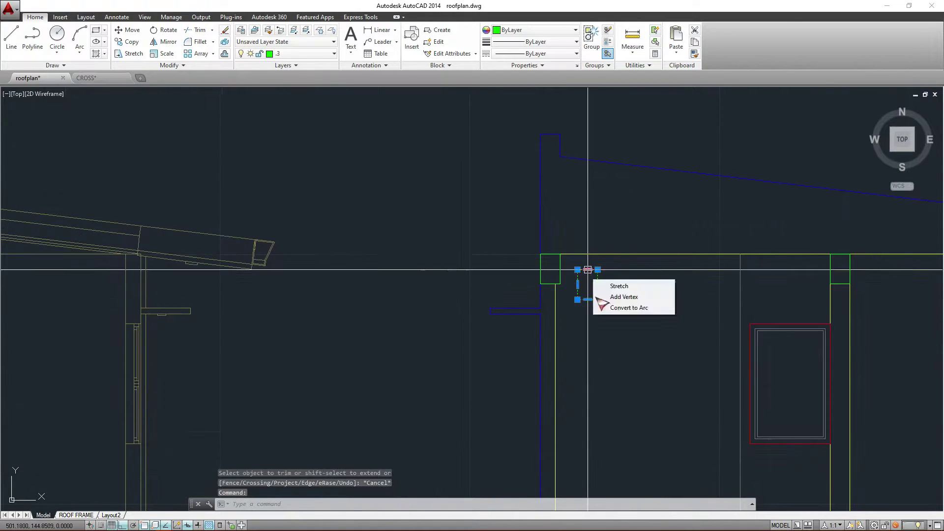
key("Delete")
scroll(639, 294, "down", 3)
scroll(696, 240, "up", 2)
Trim the frame lines around the green post squares.
type("tr")
key("Return")
scroll(721, 247, "up", 3)
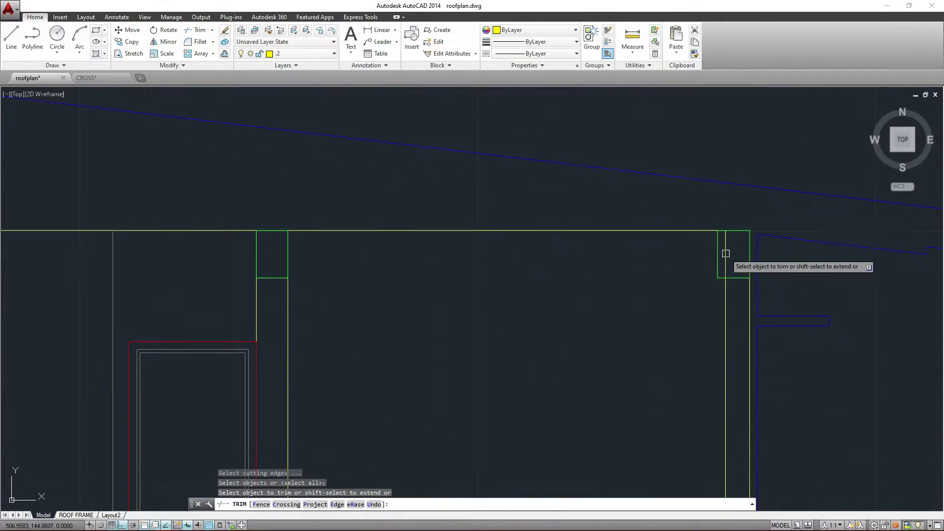
scroll(684, 205, "down", 3)
scroll(545, 316, "up", 3)
scroll(552, 368, "down", 2)
scroll(553, 368, "down", 3)
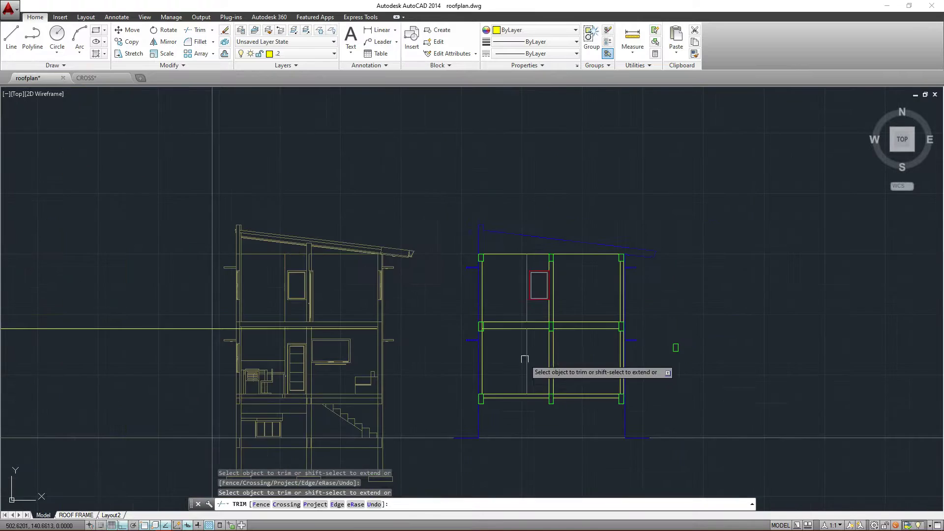
key("Escape")
scroll(470, 459, "up", 3)
scroll(464, 345, "up", 5)
key("Return")
key("Return")
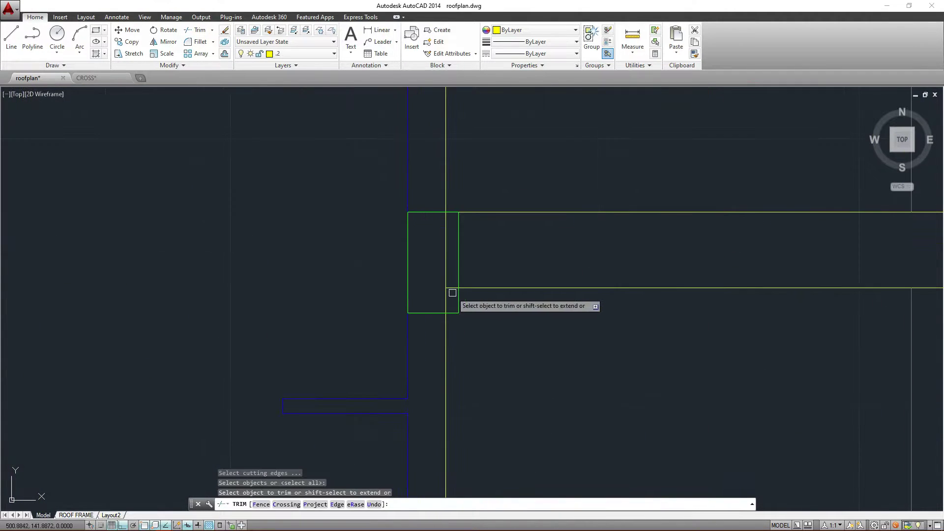
scroll(448, 289, "down", 5)
key("Escape")
Start a new line, leaving it waiting for its first point.
type("l")
key("Return")
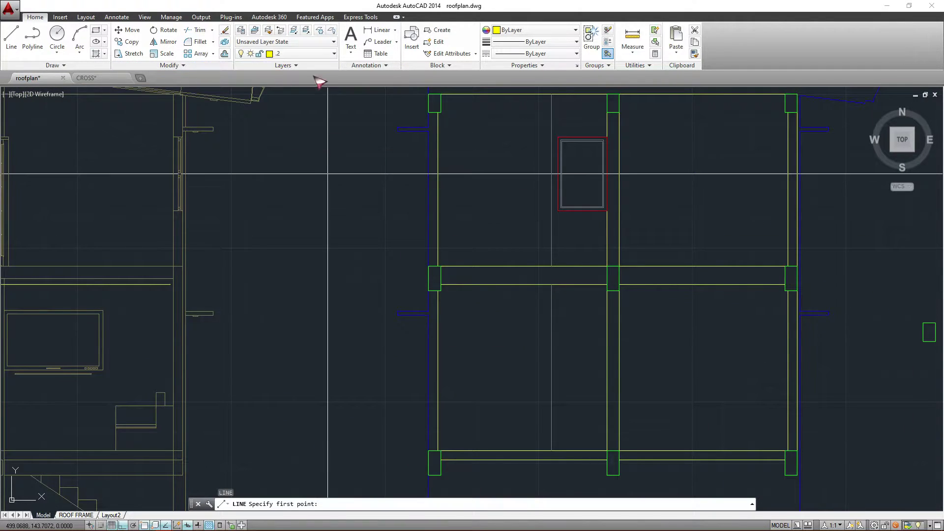
scroll(486, 325, "up", 4)
scroll(463, 298, "down", 3)
key("Escape")
key("Return")
Begin a line at the column, then cancel it.
scroll(461, 159, "up", 2)
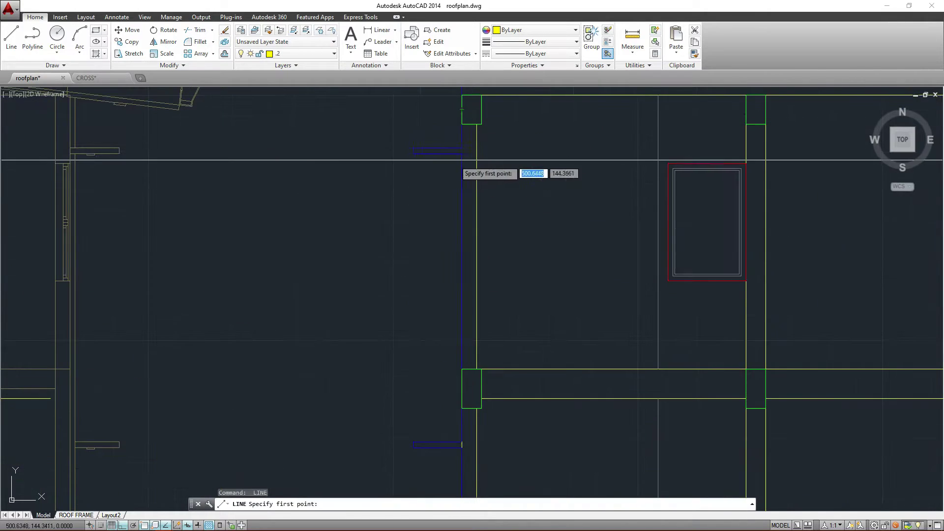
scroll(462, 154, "down", 5)
scroll(542, 147, "up", 5)
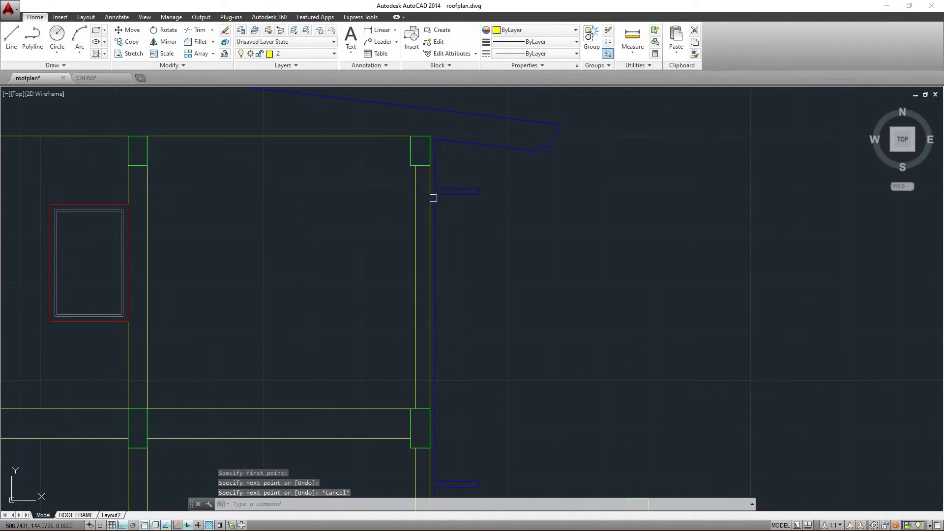
scroll(432, 196, "up", 2)
left_click(432, 195)
scroll(432, 196, "down", 4)
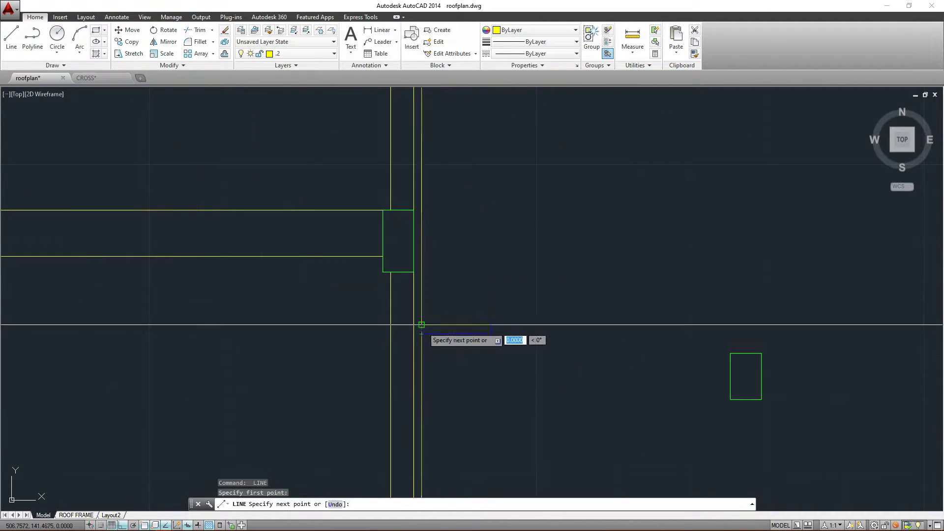
key("Escape")
scroll(345, 413, "up", 2)
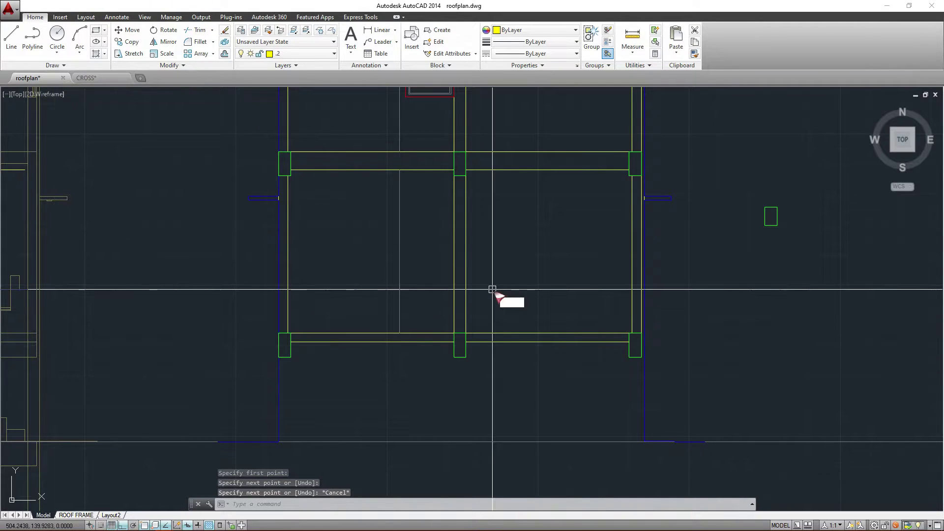
Place vertical construction lines through the middle and right columns.
type("xl")
key("Return")
left_click(454, 344)
left_click(455, 305)
key("Escape")
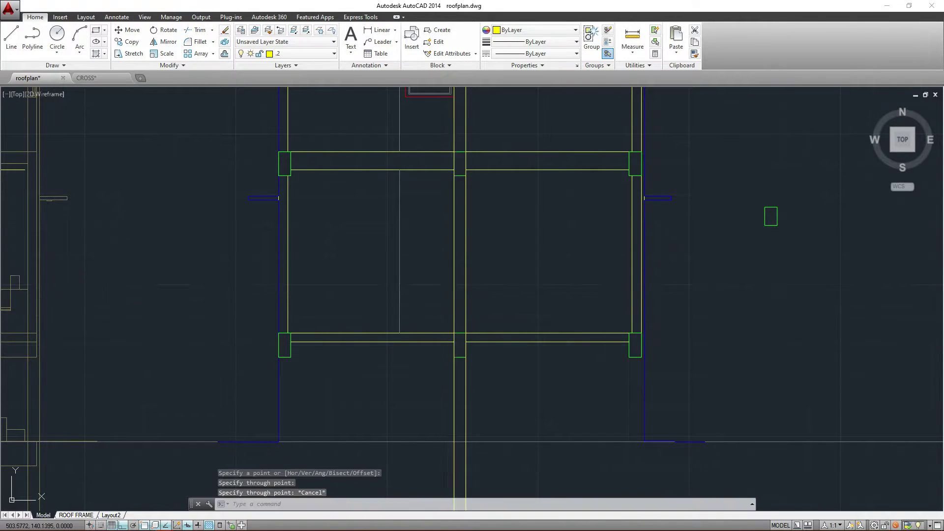
scroll(738, 344, "up", 2)
key("Return")
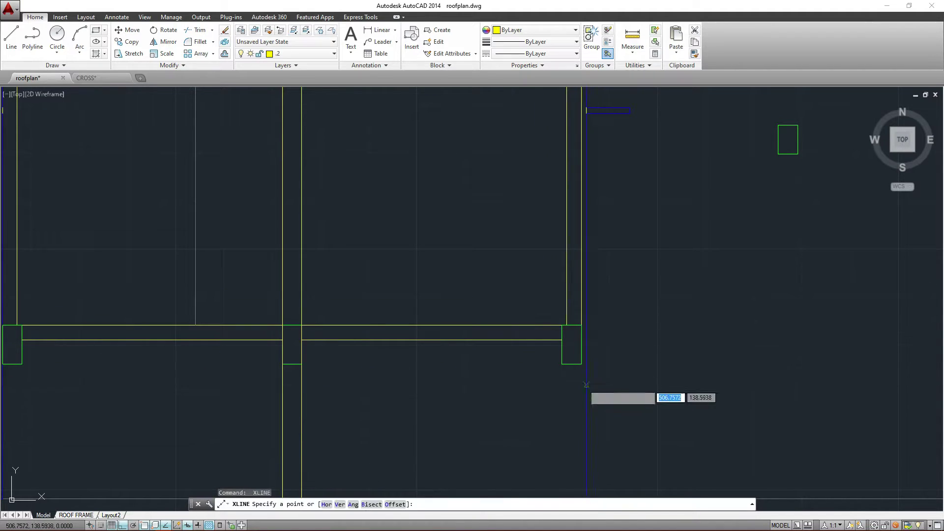
scroll(586, 384, "down", 3)
scroll(586, 385, "up", 3)
left_click(552, 285)
left_click(552, 319)
key("Return")
scroll(560, 333, "down", 1)
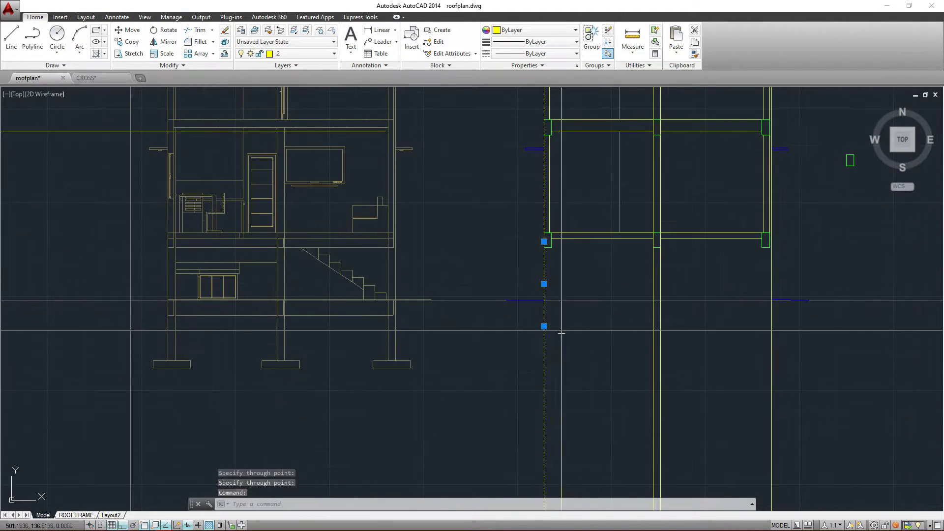
Shift the column lines by 0.4, one right and one left.
type("m")
key("Return")
type(".4")
key("Return")
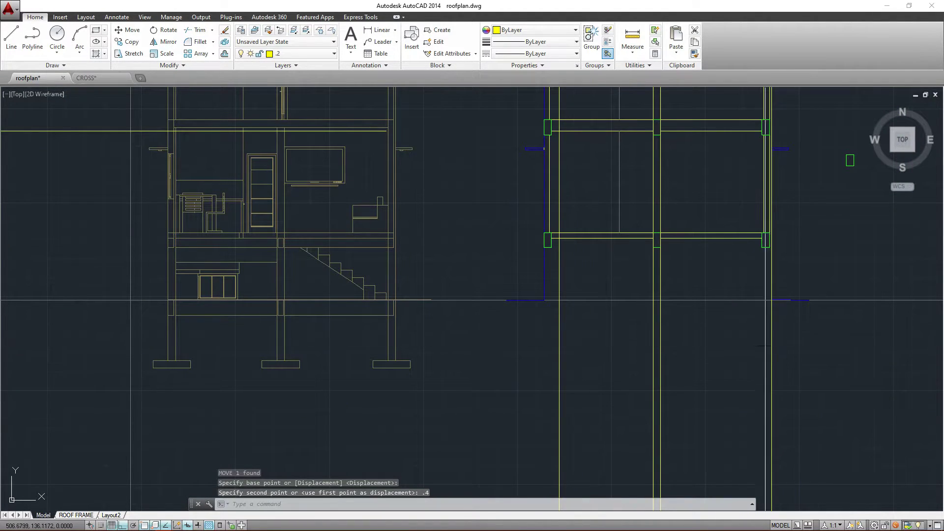
type("m")
key("Return")
left_click(745, 355)
key("Return")
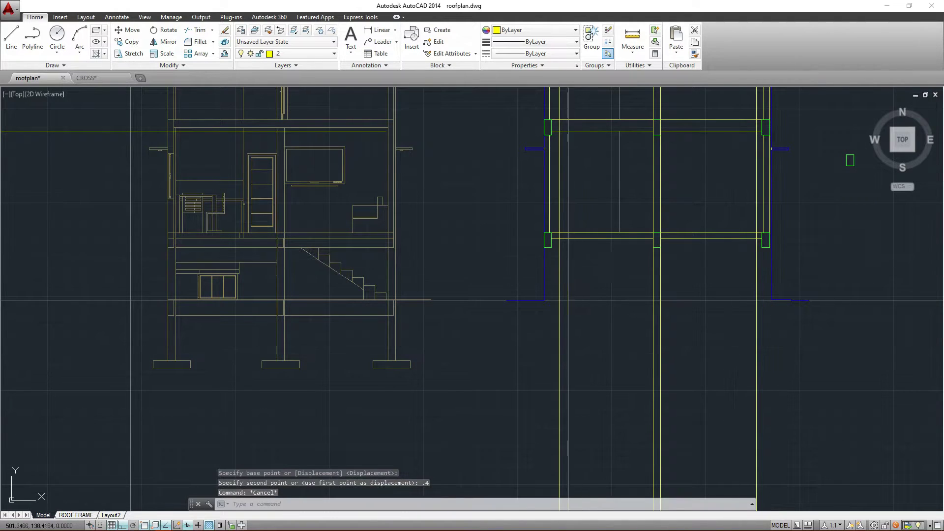
scroll(556, 257, "up", 6)
Start and cancel a couple of line attempts near the frame.
type("l")
key("Return")
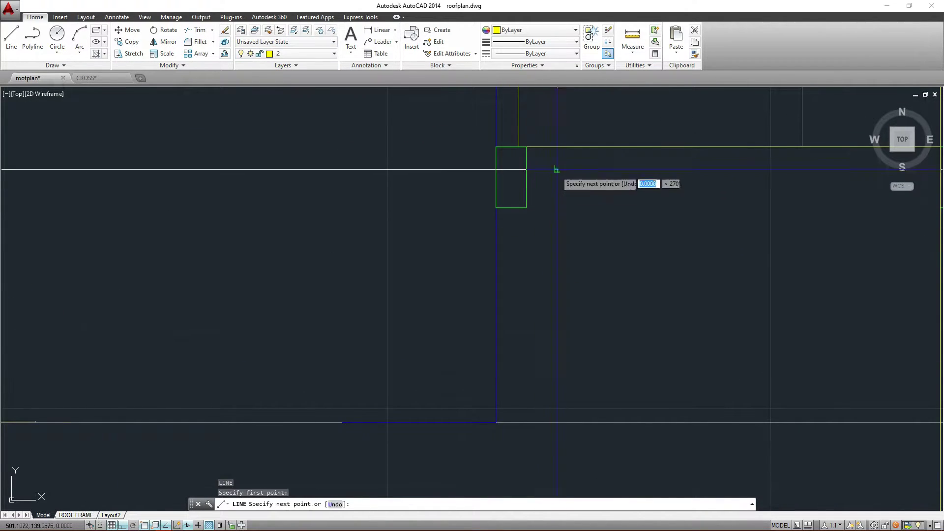
scroll(556, 422, "down", 4)
key("Escape")
key("Return")
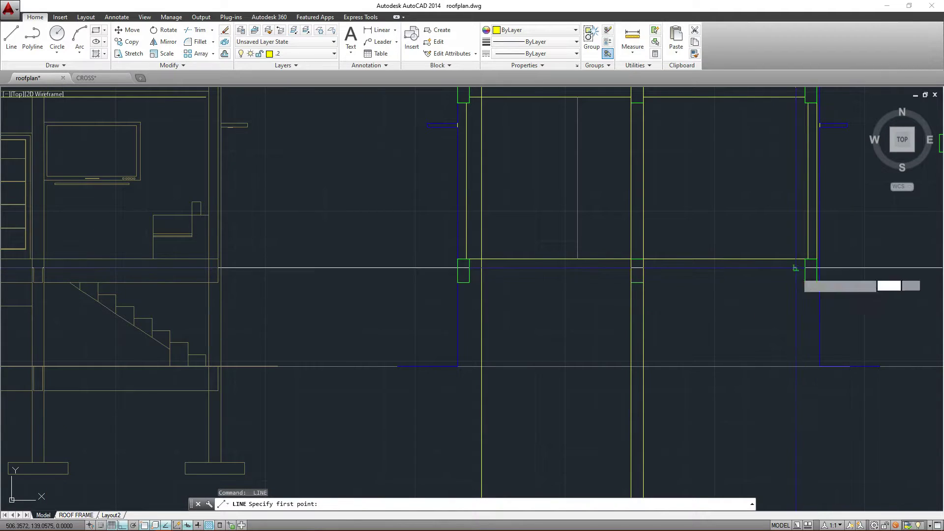
left_click(795, 268)
key("Escape")
key("Return")
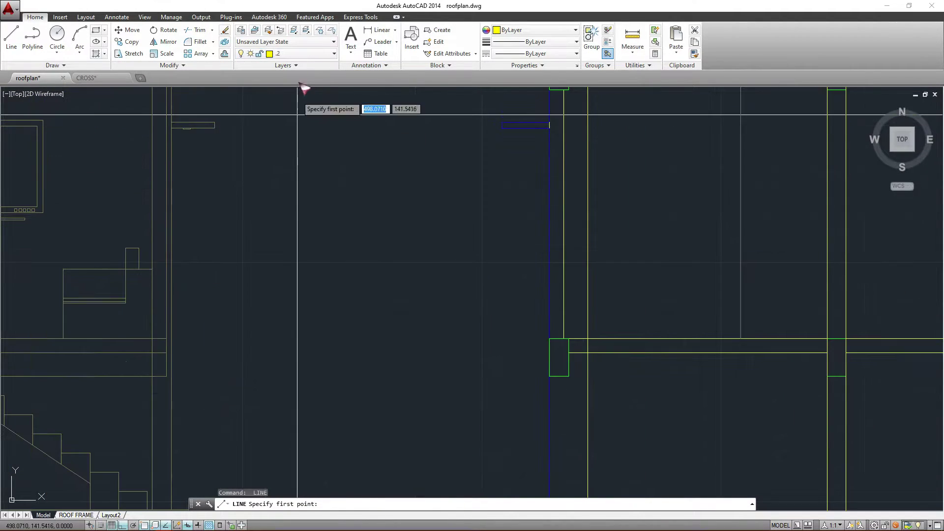
Make layer .5 current and draw a blue line between the blue corners.
left_click(305, 53)
left_click(295, 99)
key("Return")
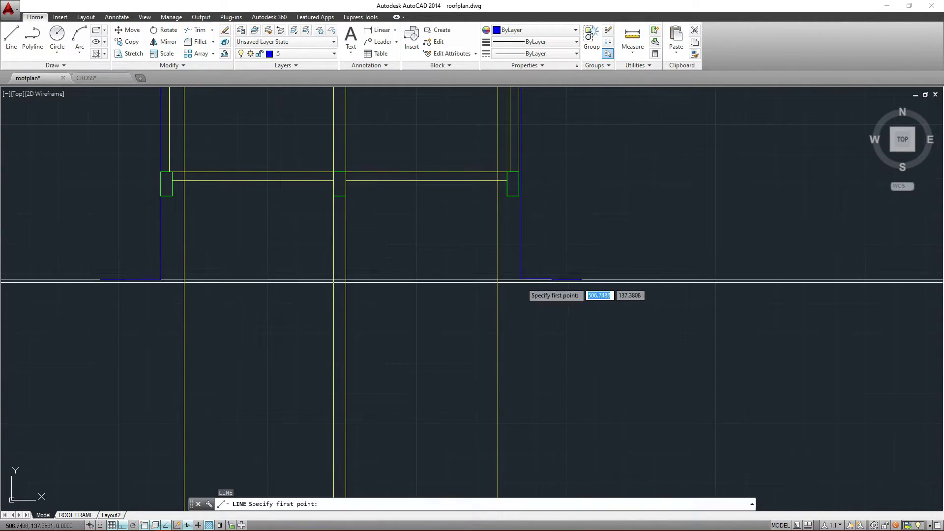
left_click(521, 280)
left_click(160, 279)
key("Escape")
Try stretching the blue line's corner grip, then cancel and clear the selection.
left_click(94, 258)
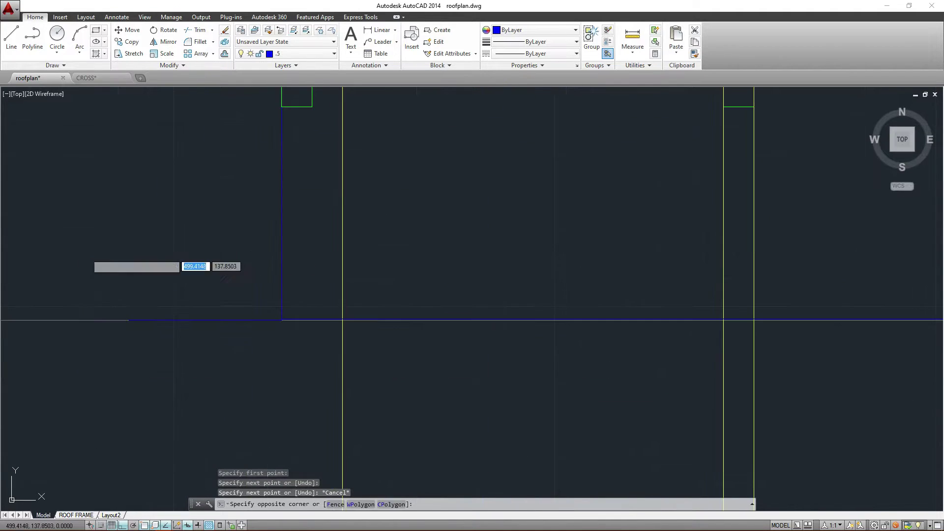
key("Escape")
scroll(261, 328, "up", 3)
left_click(259, 333)
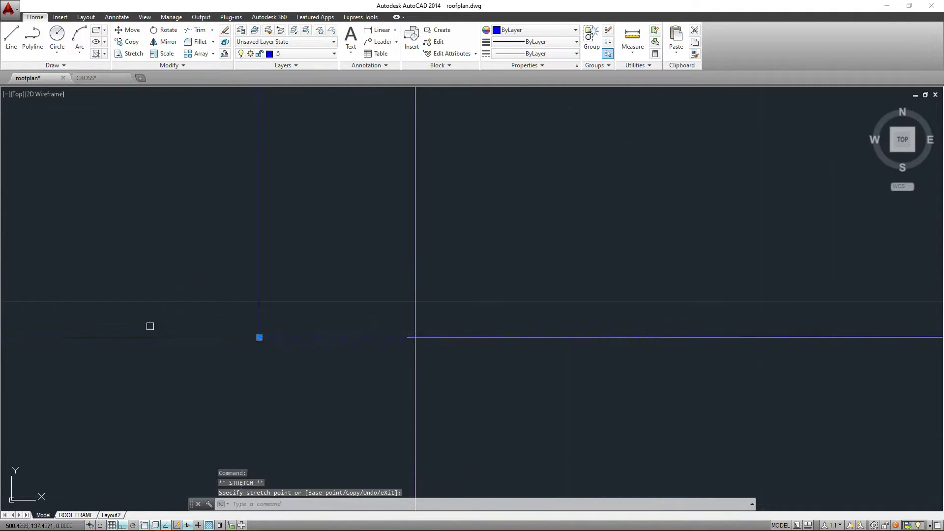
middle_click_drag(159, 357, 506, 323)
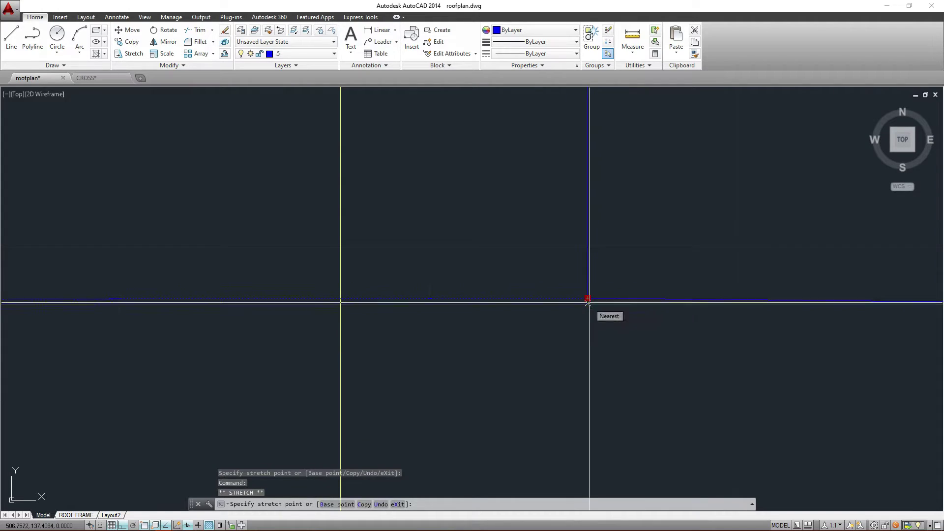
key("Escape")
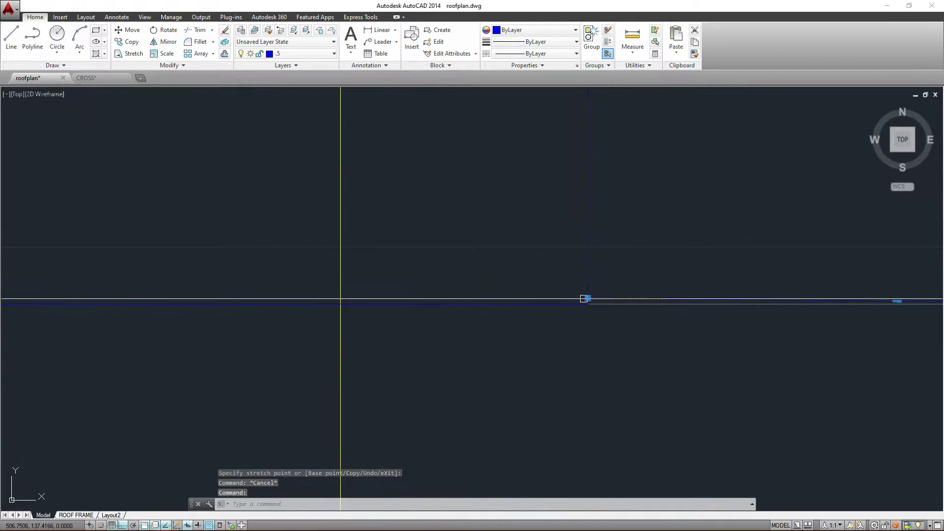
key("Escape")
scroll(588, 304, "down", 5)
Window-erase four extra lines, then undo the erase.
left_click(642, 358)
left_click(386, 337)
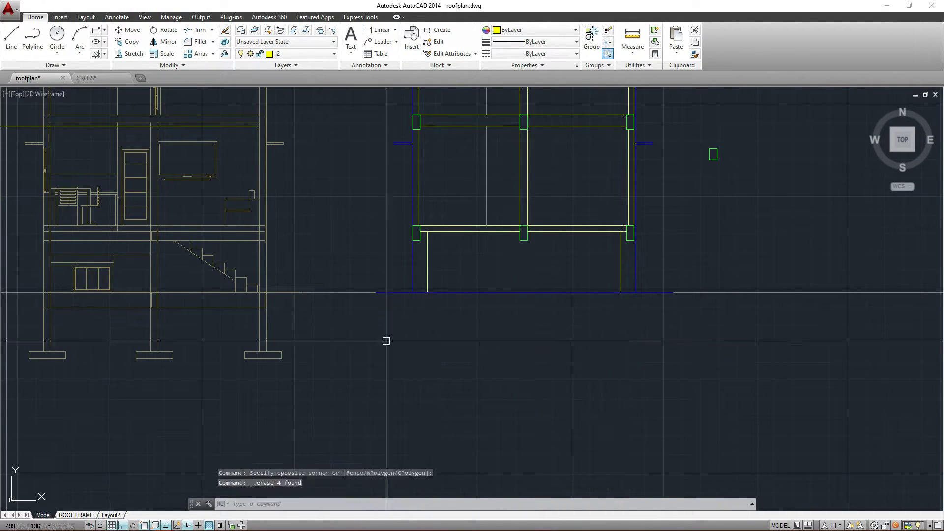
key("Delete")
key("ctrl+z")
scroll(537, 249, "up", 4)
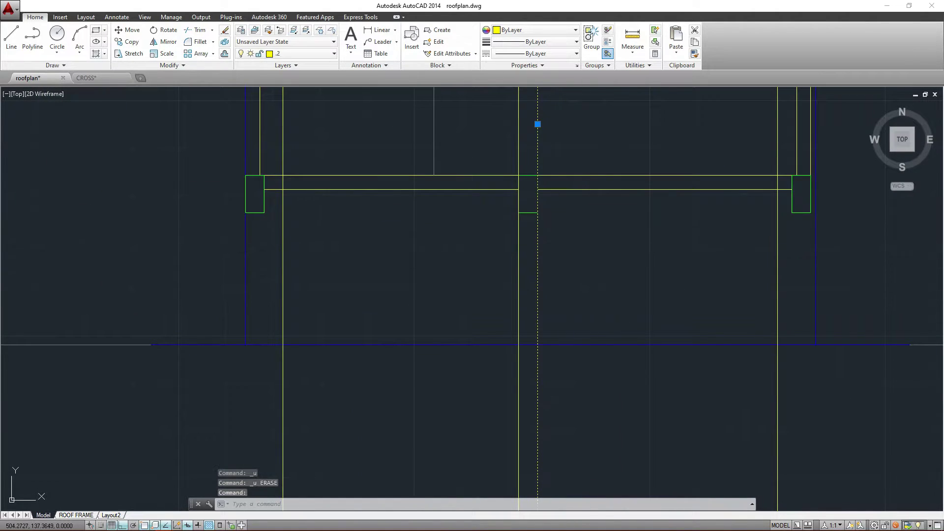
Move the column line 0.1 units to the right.
type("m")
key("Return")
left_click(537, 285)
type(".1")
key("Return")
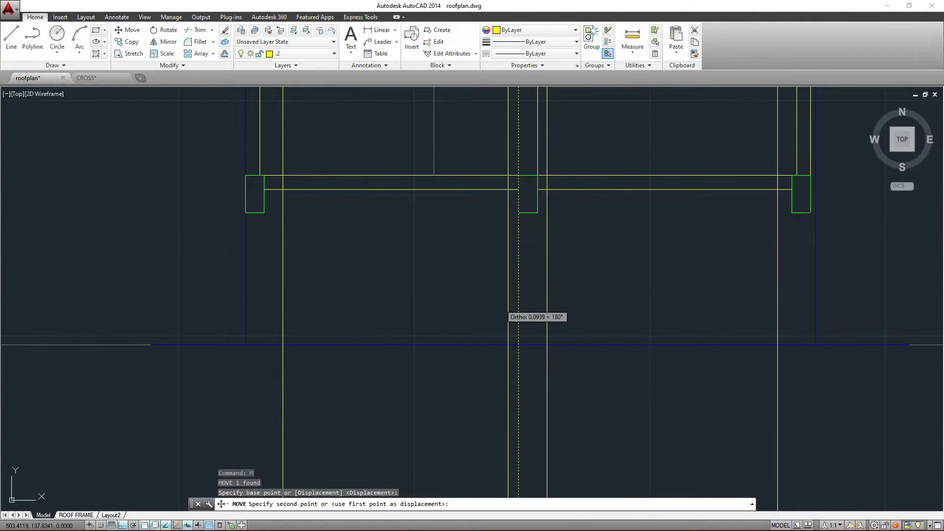
key("Escape")
Copy a source line's properties onto the column lines with MATCHPROP.
type("l")
key("Return")
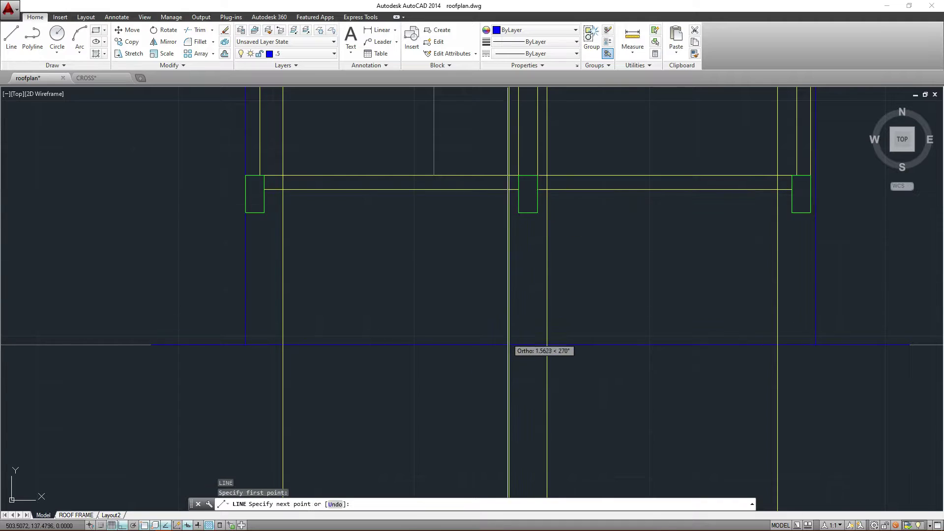
key("Escape")
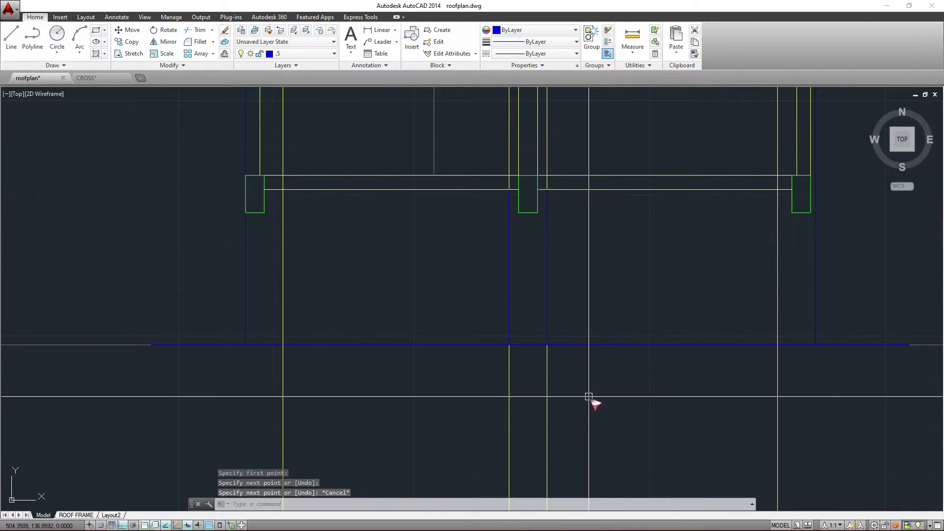
type("ma")
key("Return")
left_click(569, 344)
left_click_drag(568, 311, 535, 261)
key("Escape")
Erase the four leftover objects around the frame.
scroll(535, 260, "down", 4)
left_click_drag(570, 123, 390, 362)
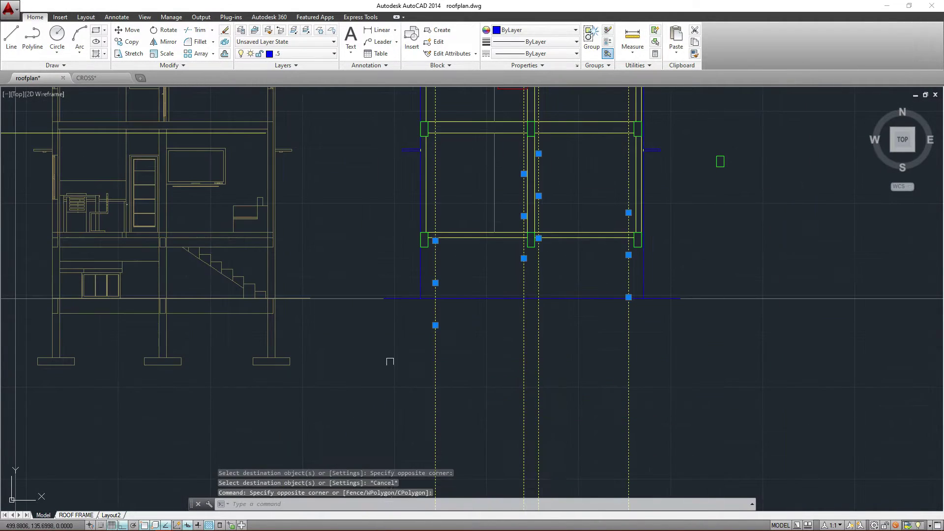
key("Delete")
scroll(590, 221, "down", 2)
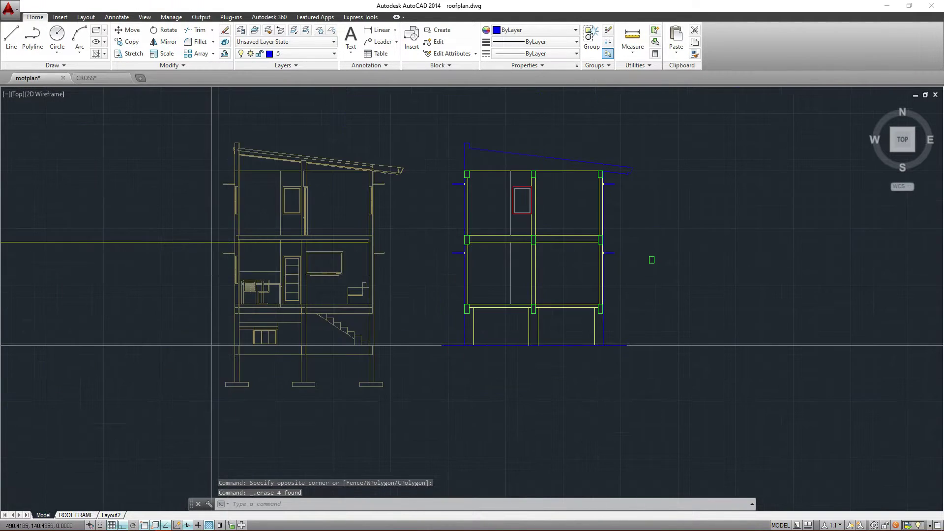
scroll(252, 229, "up", 6)
scroll(484, 257, "down", 6)
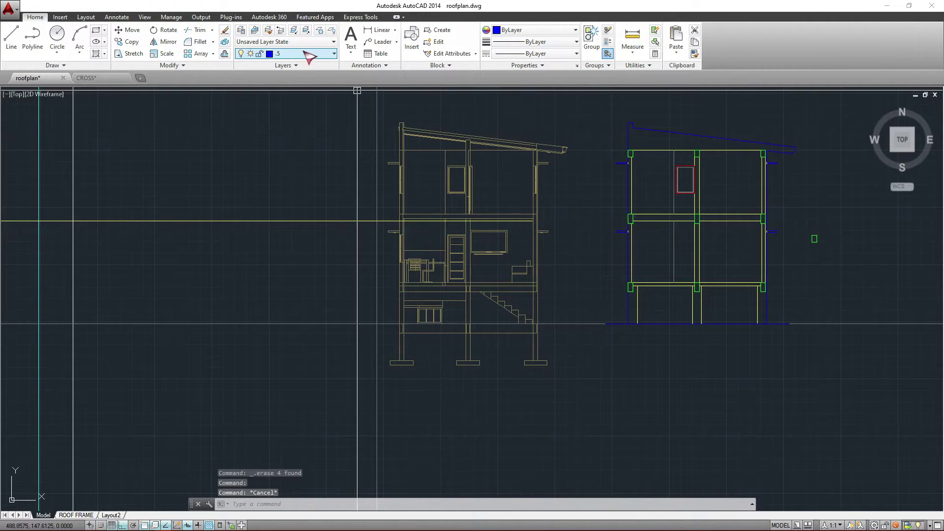
Unlock the FURNITURE layer.
left_click(285, 53)
scroll(259, 344, "down", 1)
left_click(259, 389)
scroll(472, 257, "up", 2)
scroll(472, 258, "up", 3)
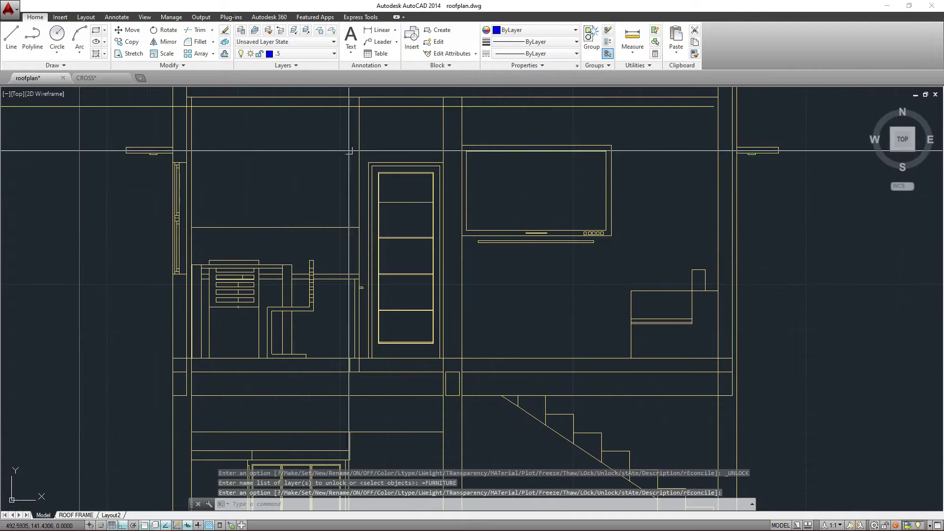
Copy the tall shelved door from the original section to a spot beside it.
left_click(363, 159)
left_click(446, 368)
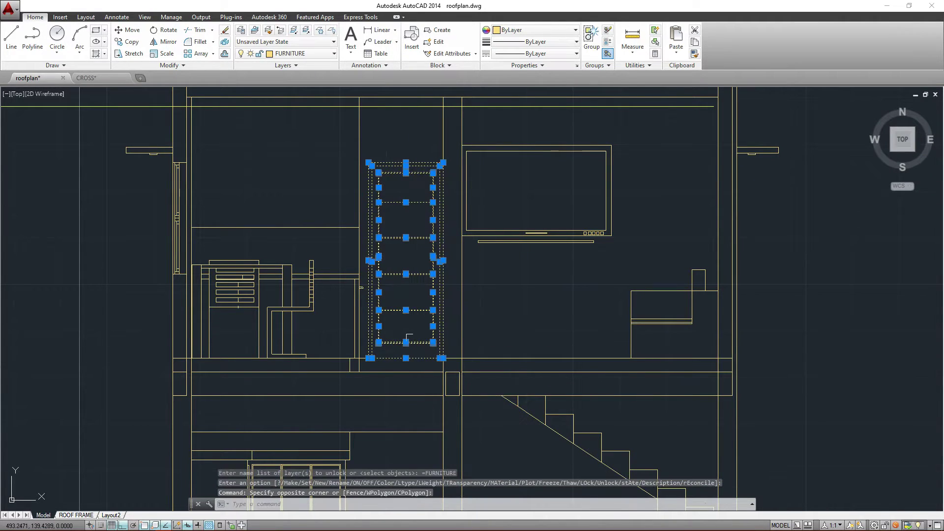
type("co")
key("Return")
left_click(421, 339)
scroll(420, 338, "down", 3)
left_click(565, 334)
key("Return")
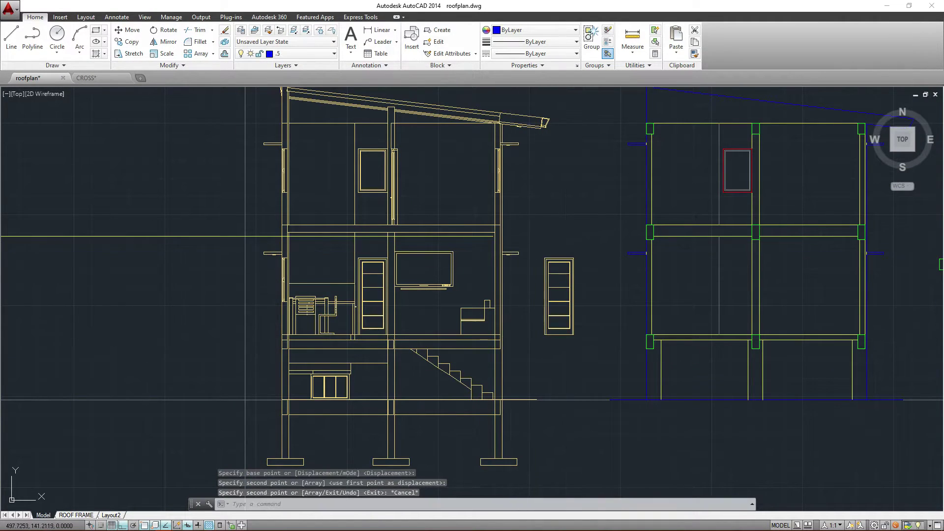
Match the copied door's properties to the red window.
type("ma")
key("Return")
scroll(715, 187, "up", 2)
left_click(721, 202)
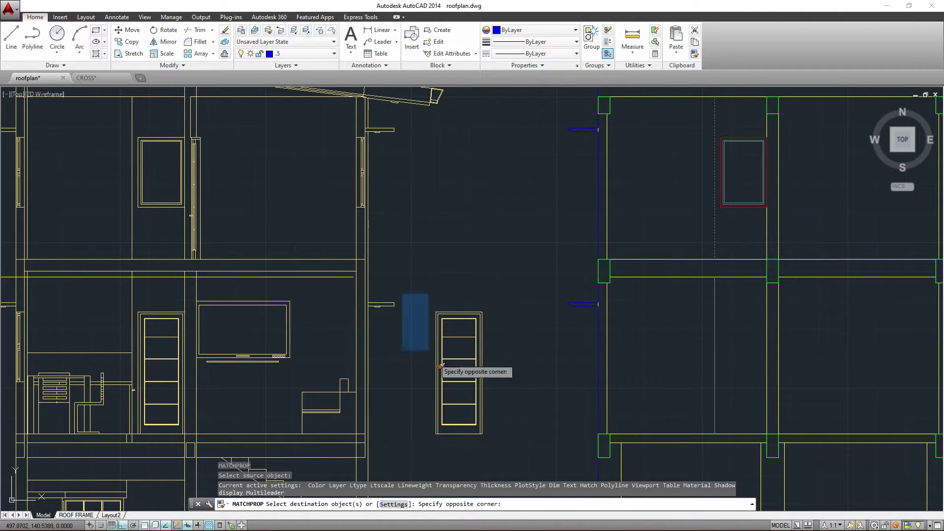
left_click(440, 366)
key("Escape")
key("space")
left_click(766, 197)
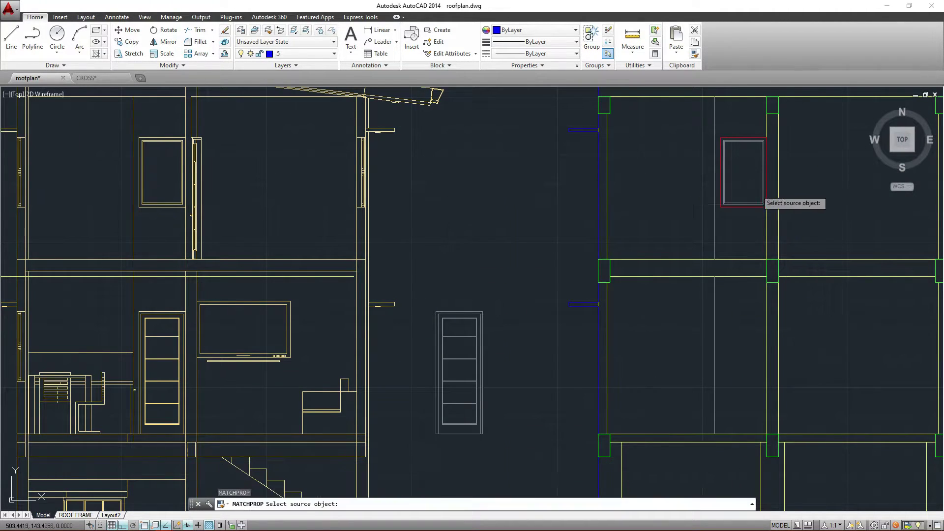
scroll(738, 213, "up", 3)
scroll(596, 215, "down", 3)
left_click(596, 216)
left_click(619, 325)
scroll(619, 324, "down", 5)
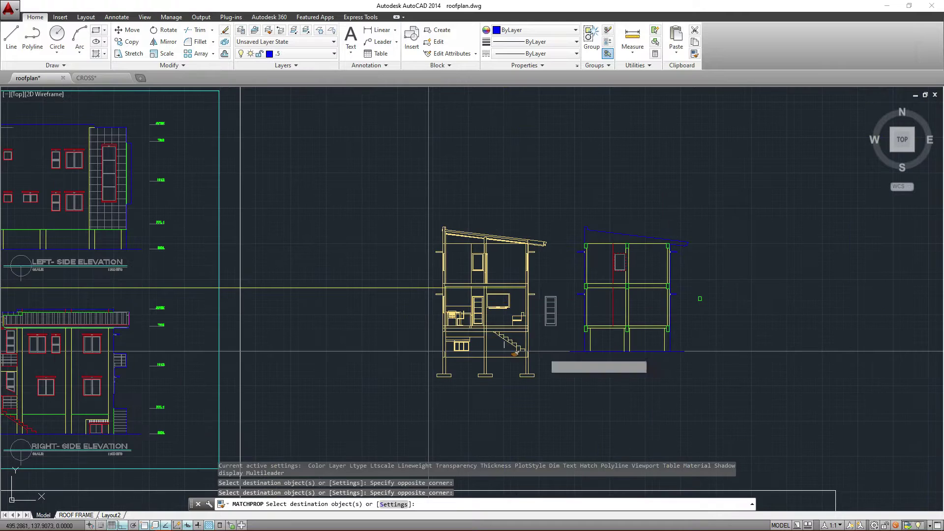
scroll(541, 300, "up", 5)
key("Escape")
Match the remaining door lines to the red outline so the whole door is red.
left_click(467, 199)
left_click(528, 388)
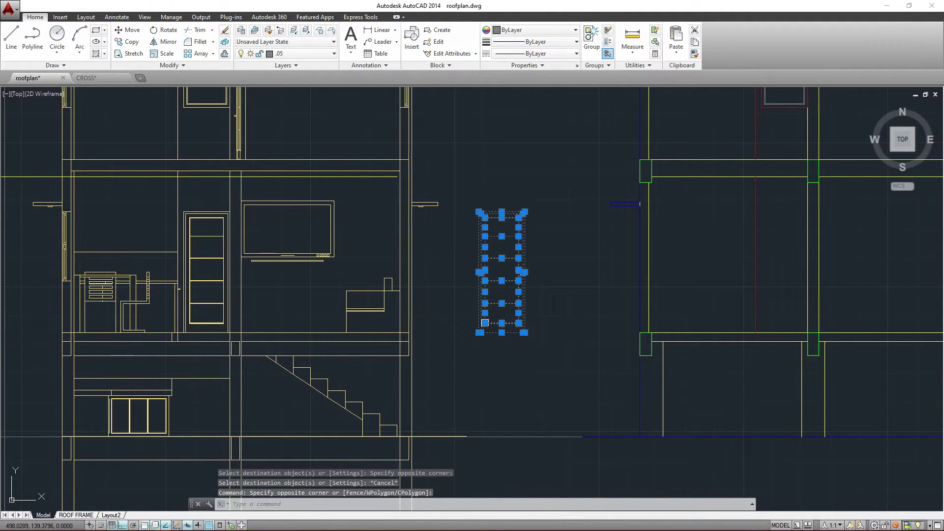
type("MA")
key("Return")
left_click(754, 280)
scroll(523, 211, "up", 4)
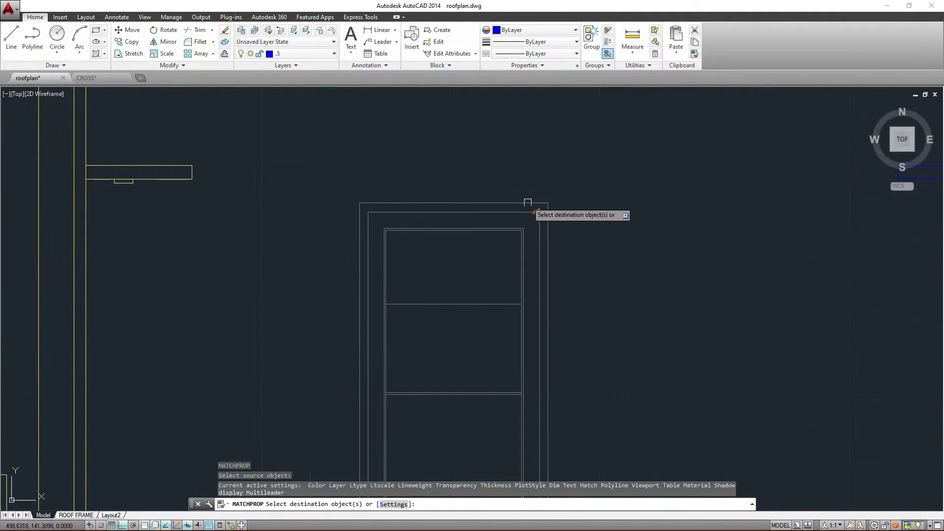
left_click(527, 205)
left_click(537, 202)
scroll(563, 177, "down", 4)
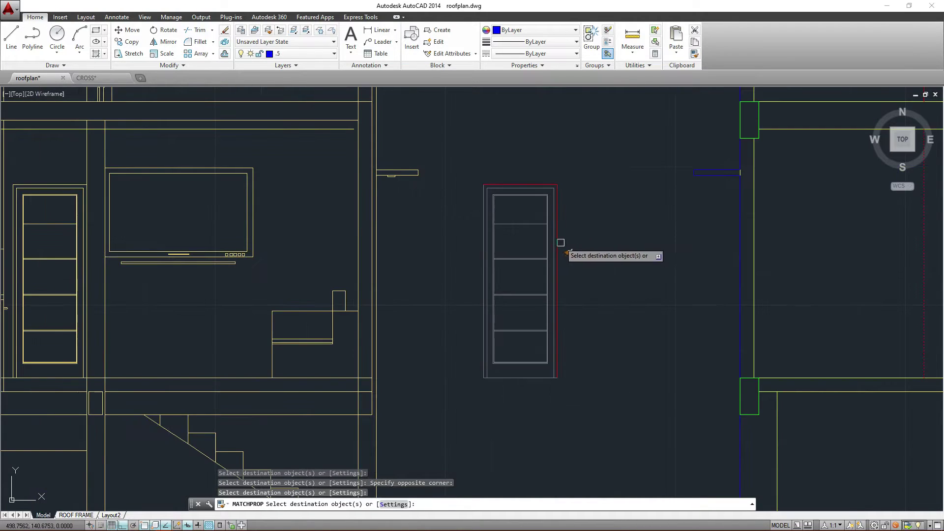
scroll(552, 385, "up", 4)
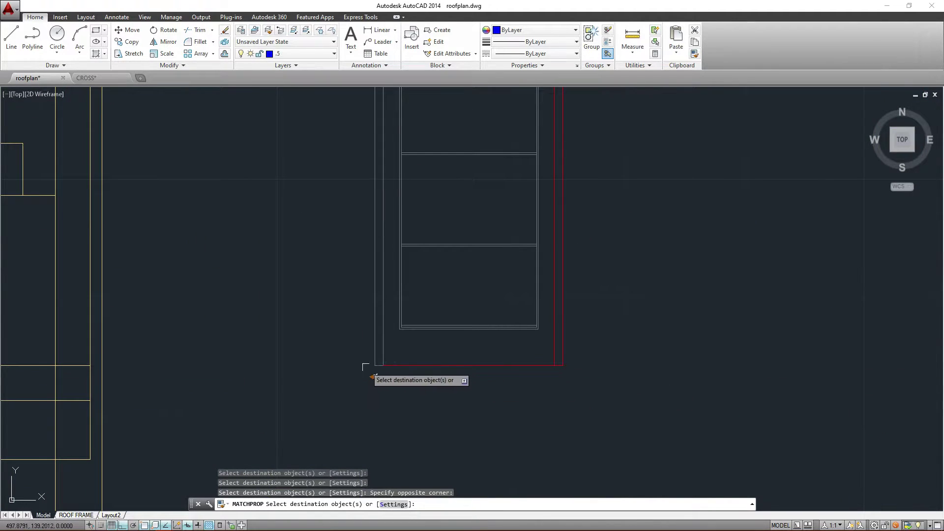
scroll(382, 375, "down", 4)
key("Return")
Move the red door into the traced frame's lower storey by its base point.
key("Return")
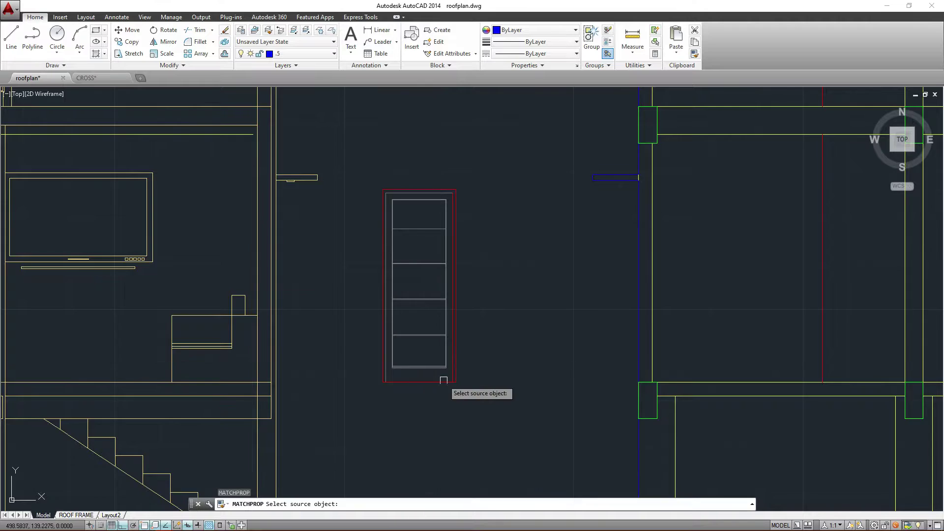
scroll(443, 389, "up", 4)
left_click(467, 363)
scroll(468, 363, "down", 4)
key("Escape")
left_click_drag(413, 243, 480, 406)
type("m")
key("Return")
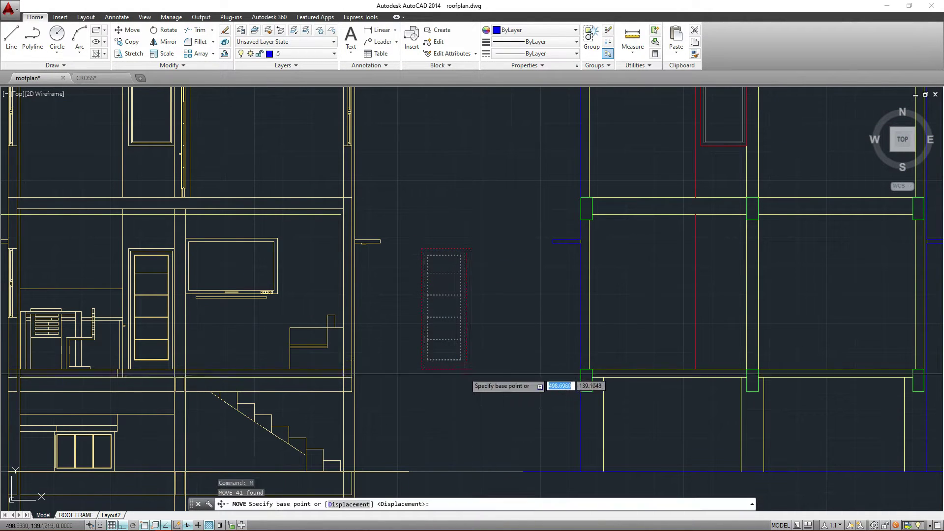
left_click(467, 373)
scroll(467, 373, "up", 3)
Finish the move and place a construction line through the door's base.
key("Escape")
scroll(564, 306, "down", 5)
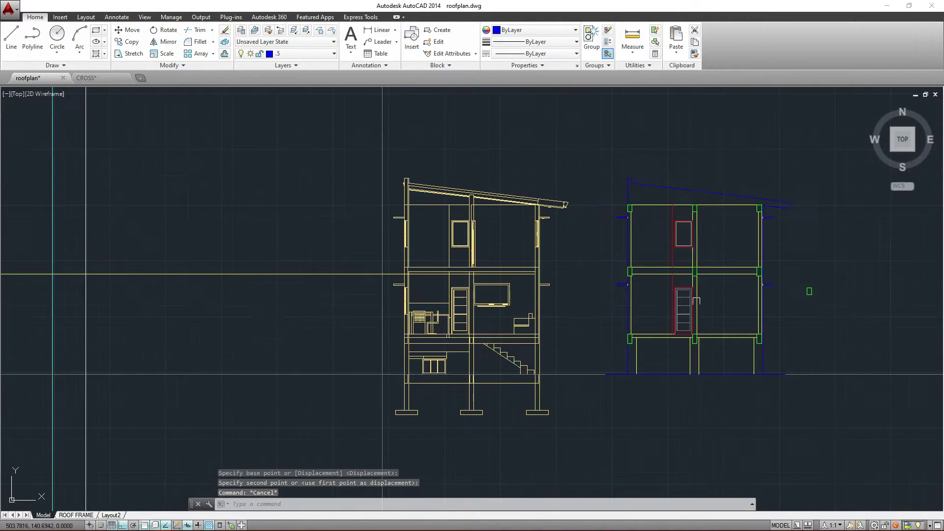
scroll(565, 306, "down", 3)
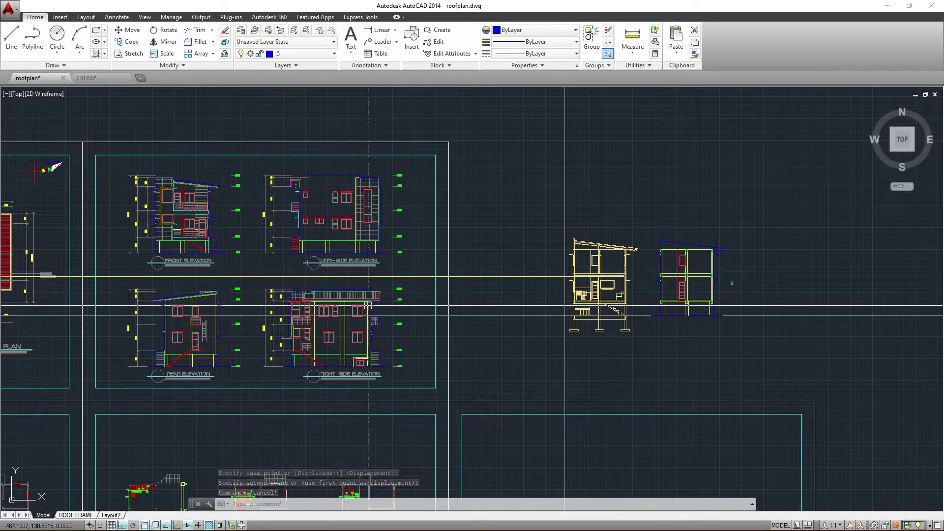
scroll(600, 282, "up", 5)
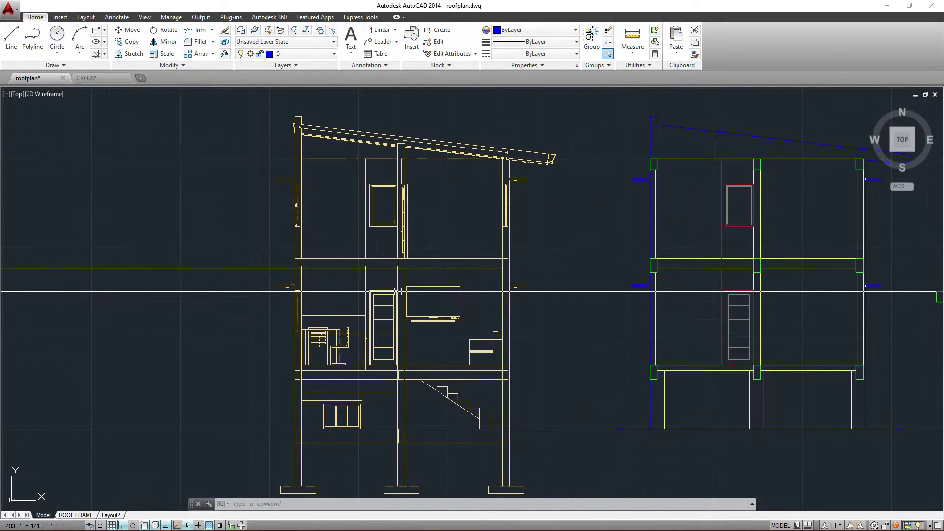
scroll(290, 313, "up", 4)
type("X")
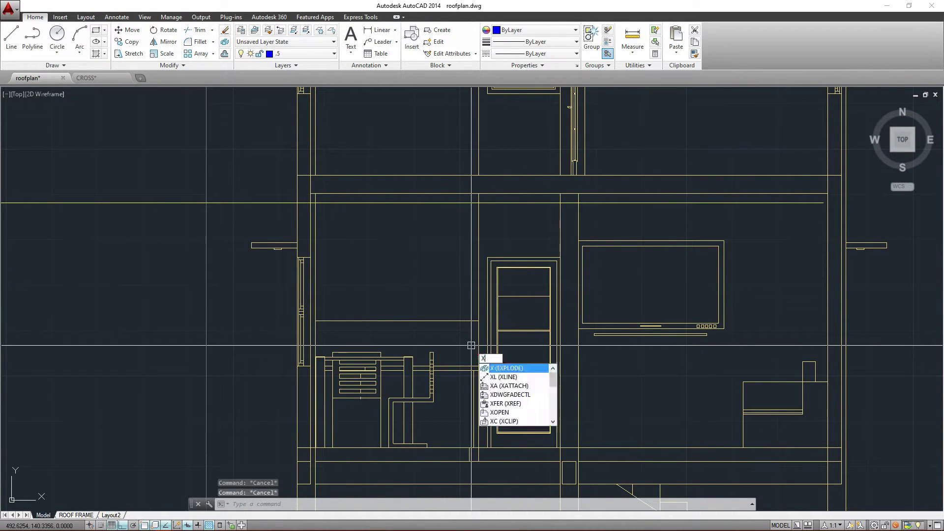
type("l")
key("Return")
scroll(471, 346, "up", 4)
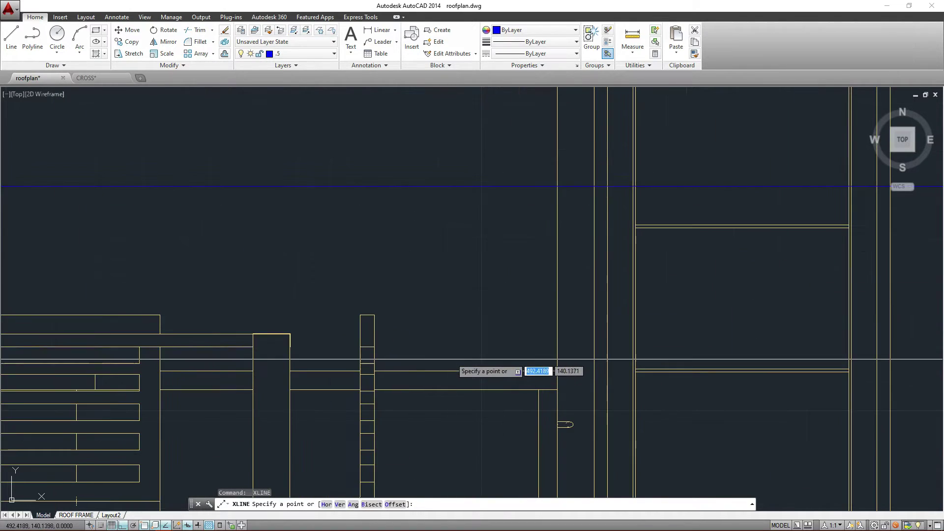
left_click(464, 390)
key("Escape")
scroll(386, 399, "down", 3)
scroll(386, 400, "up", 3)
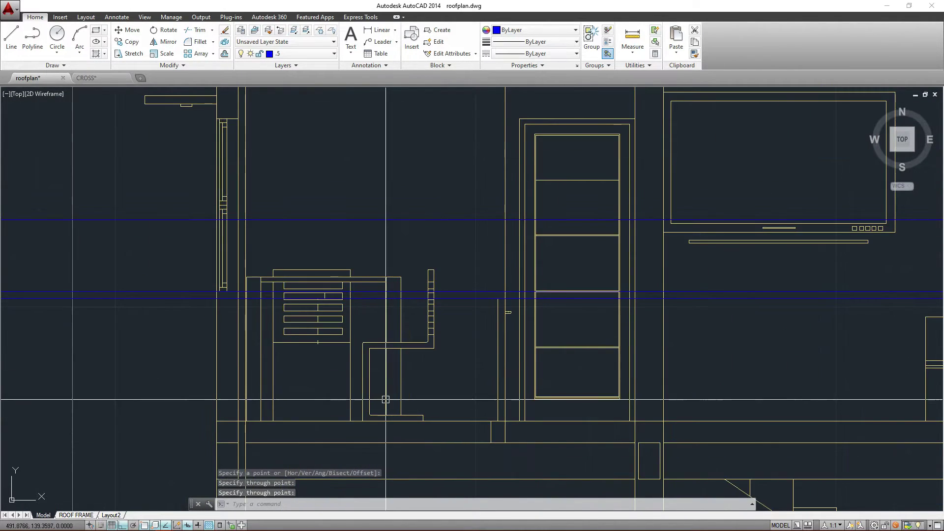
scroll(385, 399, "down", 3)
scroll(649, 274, "up", 3)
scroll(636, 312, "up", 2)
Make layer .1 current, then start a rectangle and cancel it.
type("l")
key("Return")
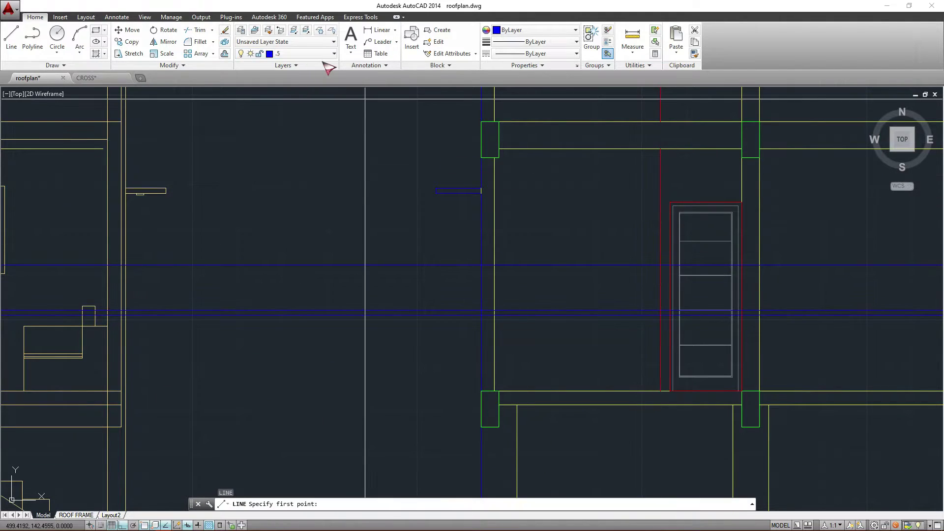
left_click(324, 53)
left_click(327, 54)
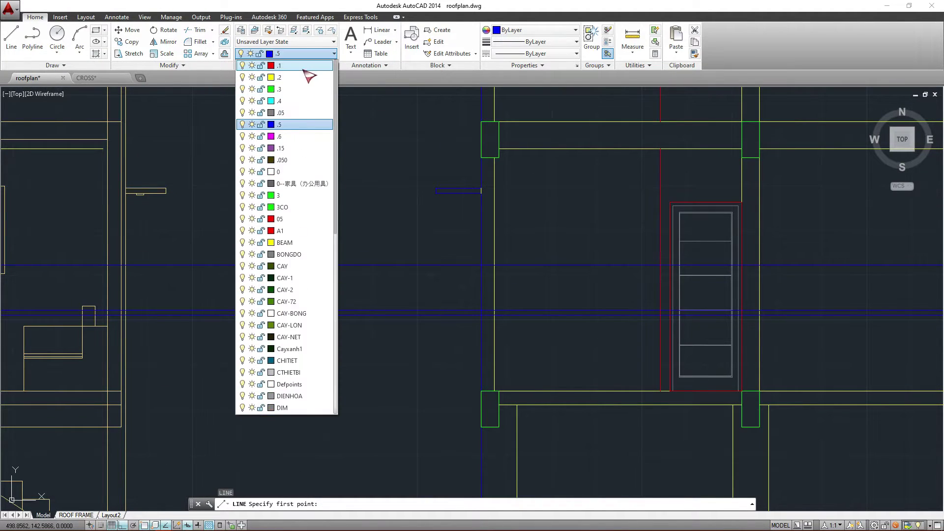
left_click(295, 65)
scroll(632, 256, "up", 4)
scroll(388, 303, "down", 2)
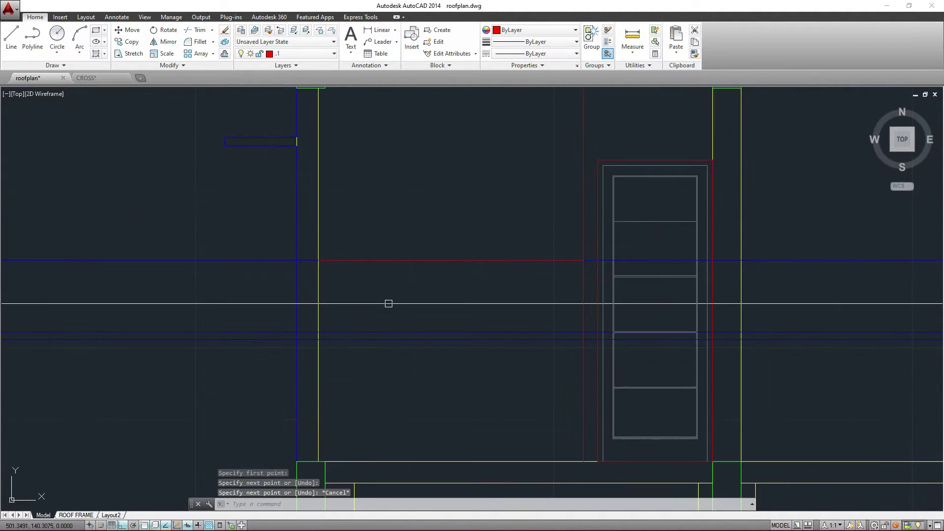
key("Escape")
type("rec")
key("Return")
left_click(324, 53)
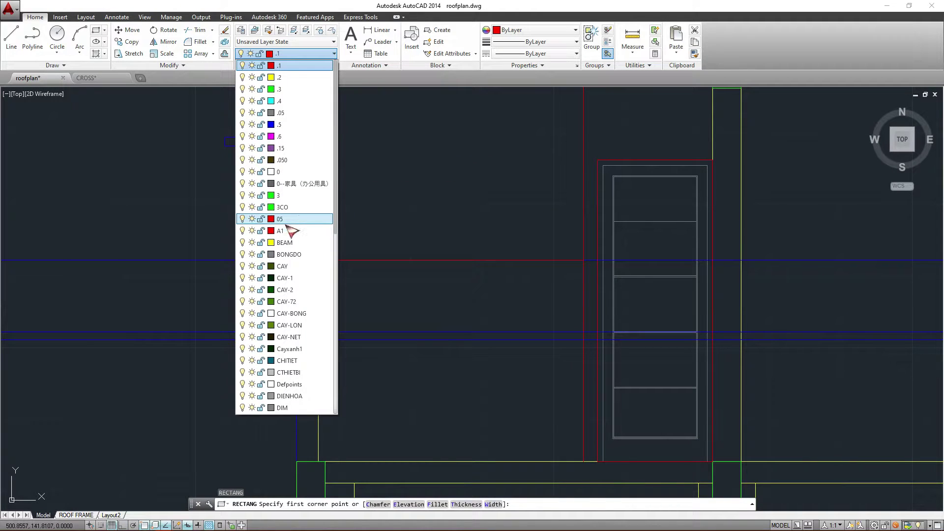
scroll(307, 313, "down", 2)
left_click(310, 321)
scroll(421, 335, "up", 1)
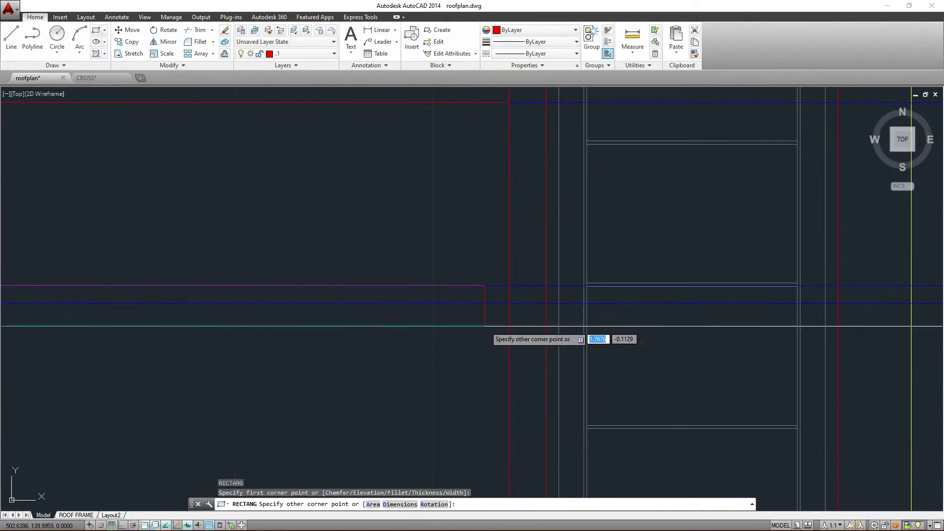
scroll(421, 334, "up", 1)
key("Escape")
scroll(536, 322, "up", 3)
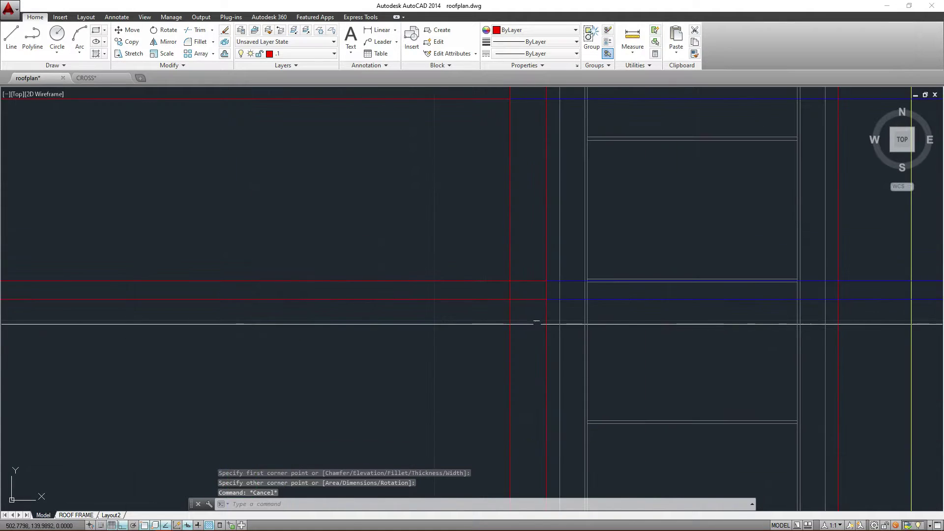
scroll(506, 295, "down", 2)
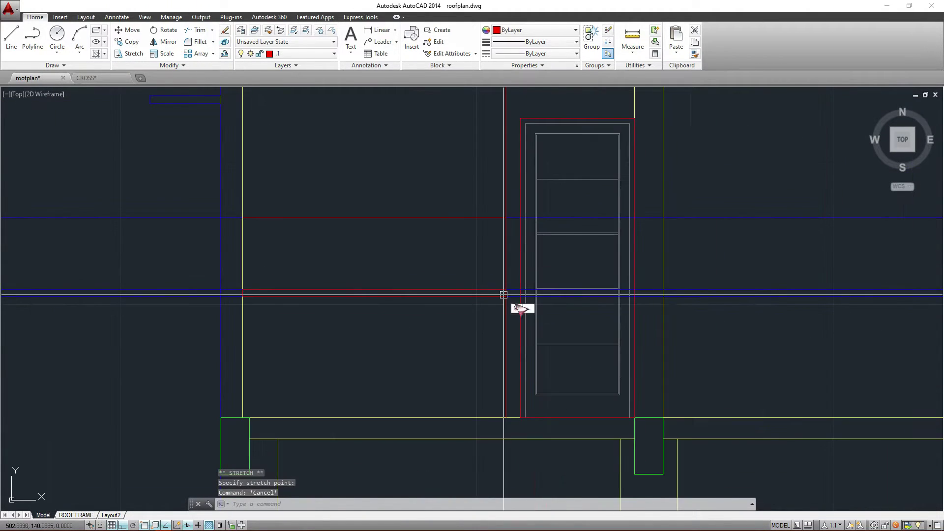
Try Match Properties twice on the counter lines, cancelling both attempts.
type("ma")
key("Return")
left_click(515, 381)
scroll(501, 393, "down", 3)
scroll(491, 280, "up", 2)
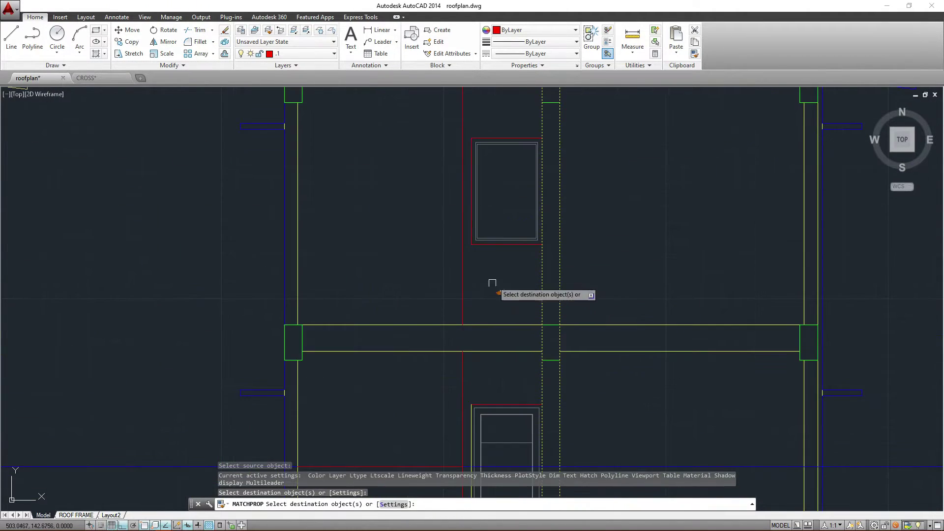
scroll(541, 354, "down", 1)
key("Escape")
scroll(580, 426, "up", 2)
type("MA")
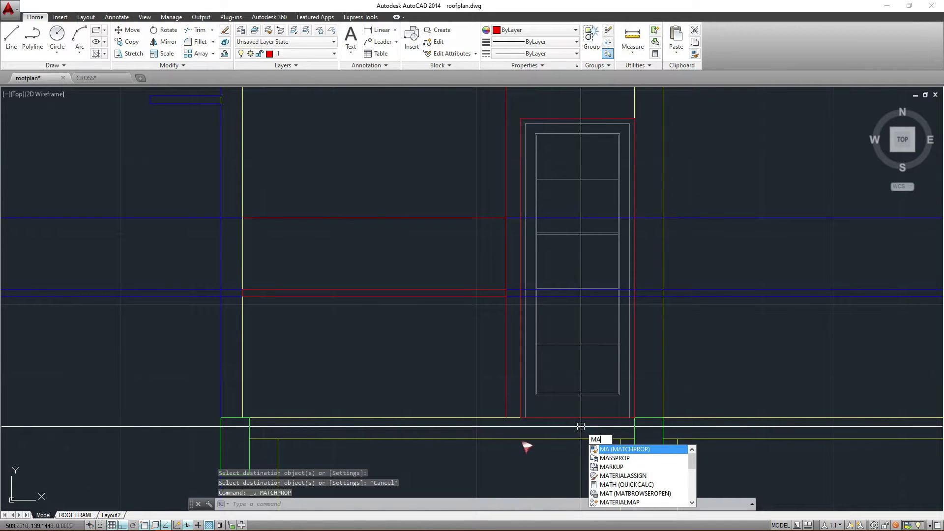
key("Return")
scroll(580, 427, "down", 1)
left_click(515, 439)
scroll(501, 322, "up", 2)
key("Escape")
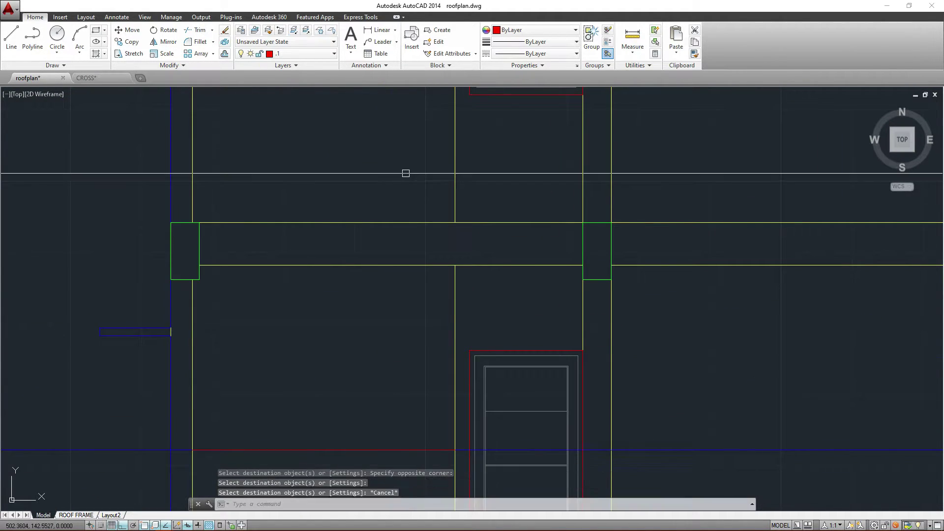
scroll(421, 407, "down", 2)
scroll(337, 320, "down", 1)
Add a construction line at the column and move the vertical red line 0.7 right.
type("xl")
key("Return")
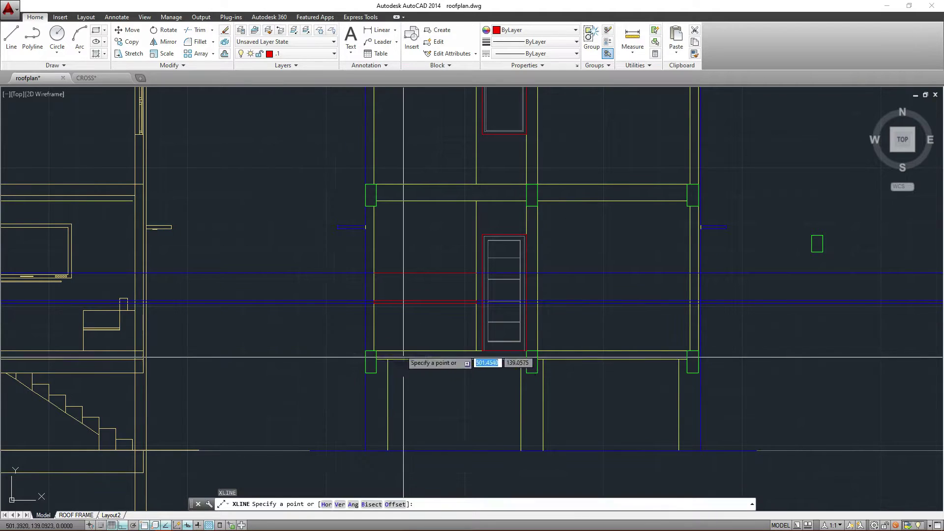
scroll(400, 332, "up", 2)
left_click(358, 315)
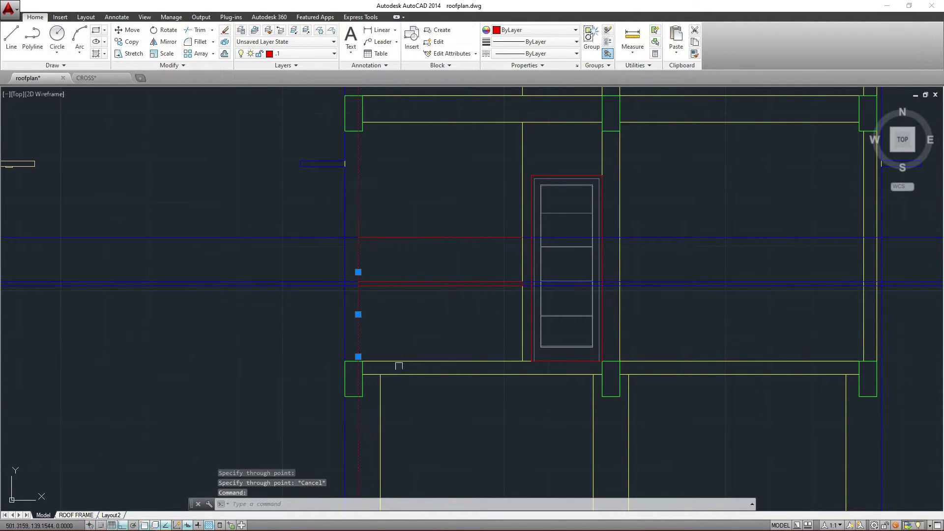
type("m")
key("Return")
left_click(393, 333)
type(".7")
key("Return")
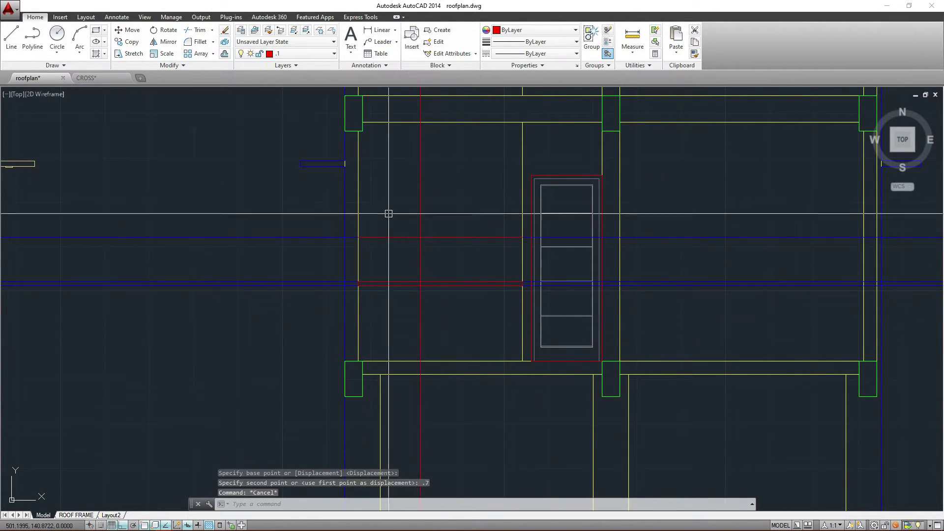
scroll(424, 297, "up", 4)
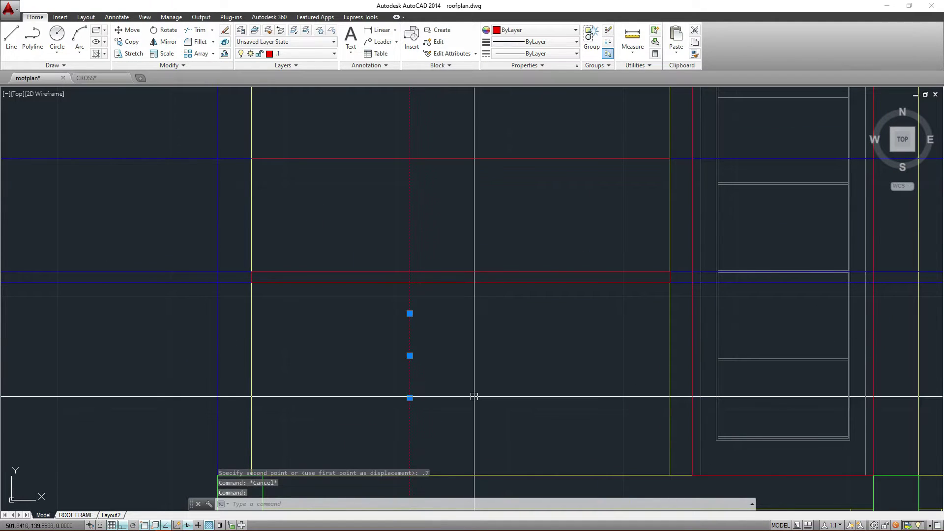
Copy the red line 0.05 away.
type("co")
key("Return")
left_click(462, 370)
type("05")
key("Return")
key("Escape")
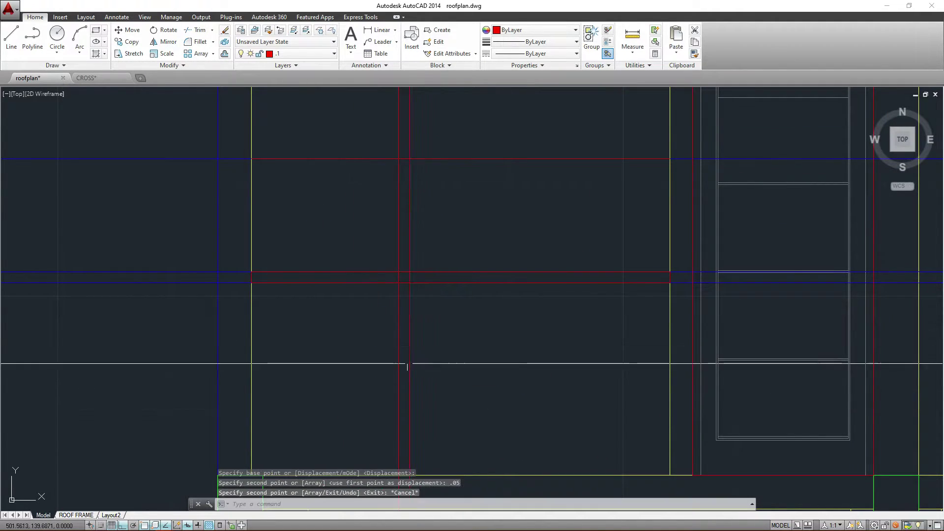
On layer .05, draw a vertical line up from the red line's endpoint.
type("l")
key("Return")
left_click(295, 53)
left_click(290, 78)
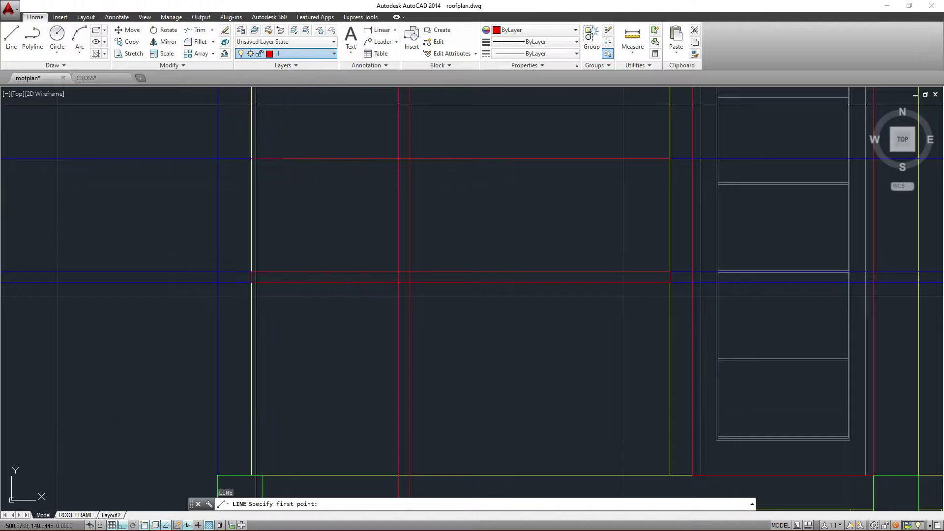
left_click(398, 475)
left_click(397, 284)
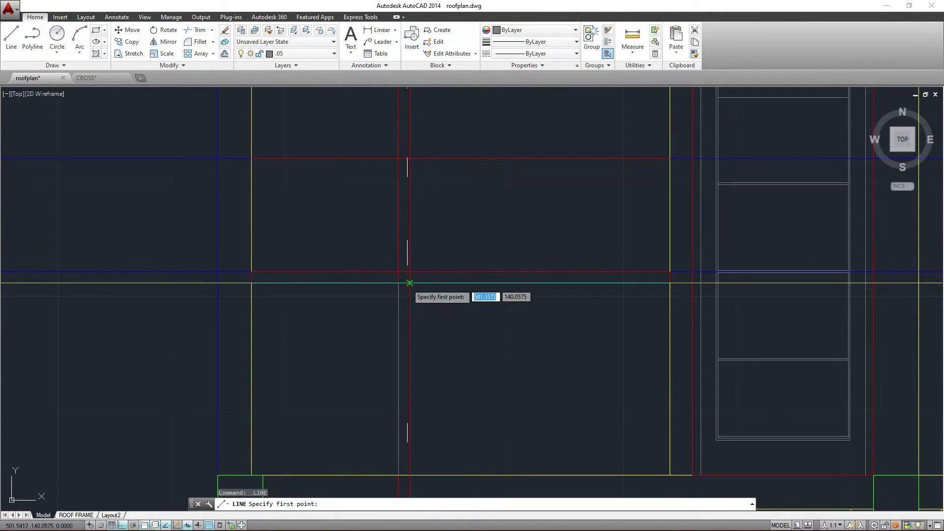
key("Escape")
Delete three stray vertical lines, undo, and reselect the unwanted ones.
left_click(480, 359)
left_click(379, 331)
key("Delete")
scroll(383, 284, "down", 2)
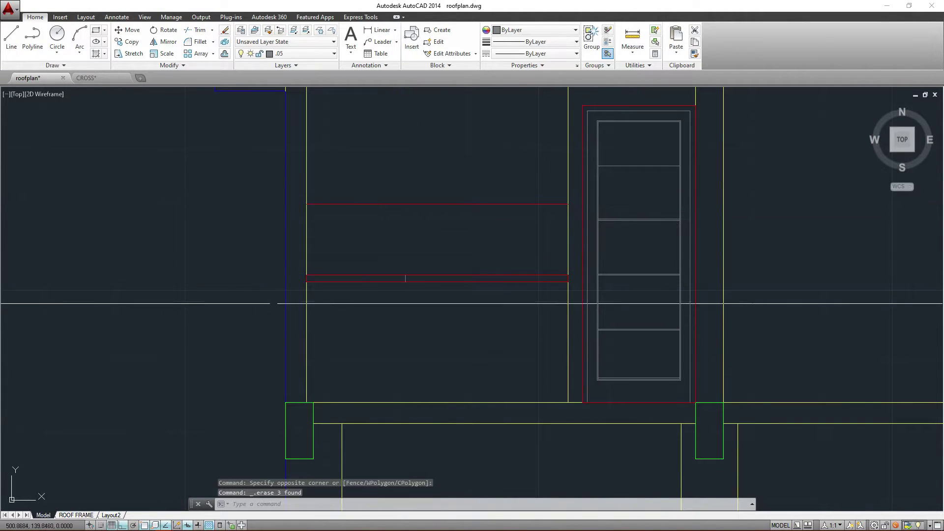
key("ctrl+z")
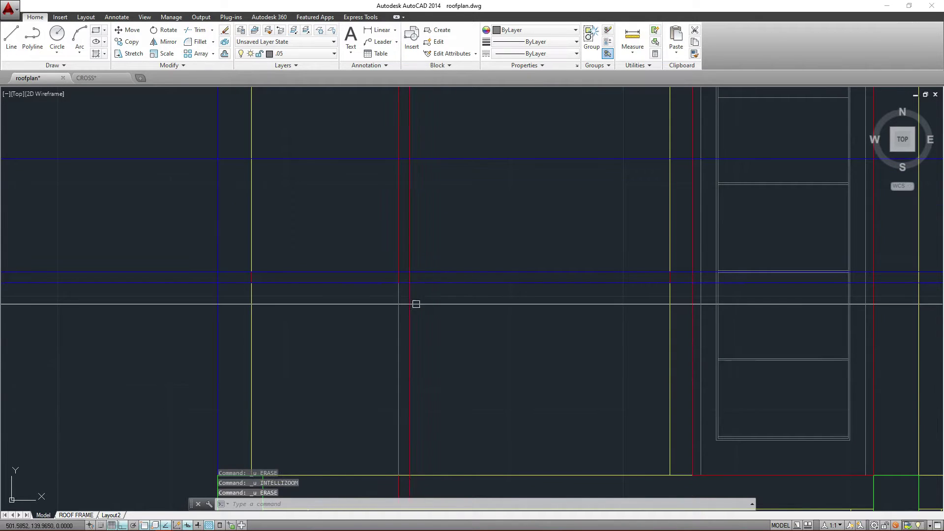
left_click(433, 374)
left_click(383, 340)
scroll(386, 199, "down", 3)
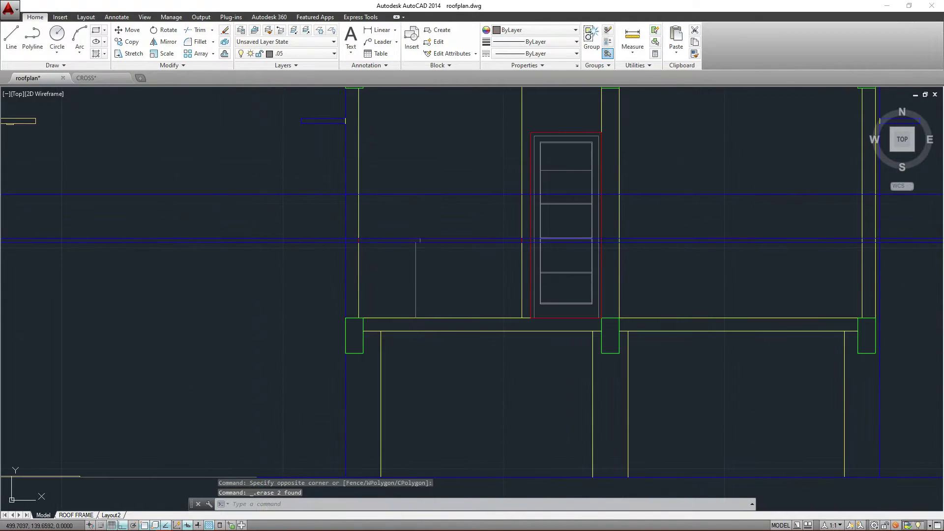
scroll(268, 316, "down", 3)
scroll(491, 343, "down", 2)
scroll(596, 280, "up", 3)
scroll(596, 280, "up", 2)
Delete the stray small rectangle.
left_click_drag(556, 273, 654, 341)
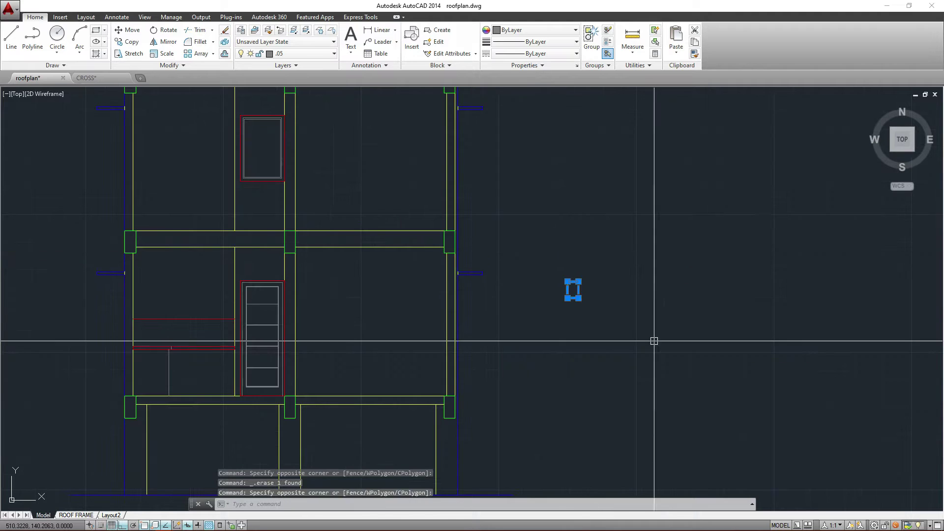
key("Delete")
scroll(610, 351, "down", 3)
scroll(388, 197, "up", 2)
scroll(295, 221, "down", 2)
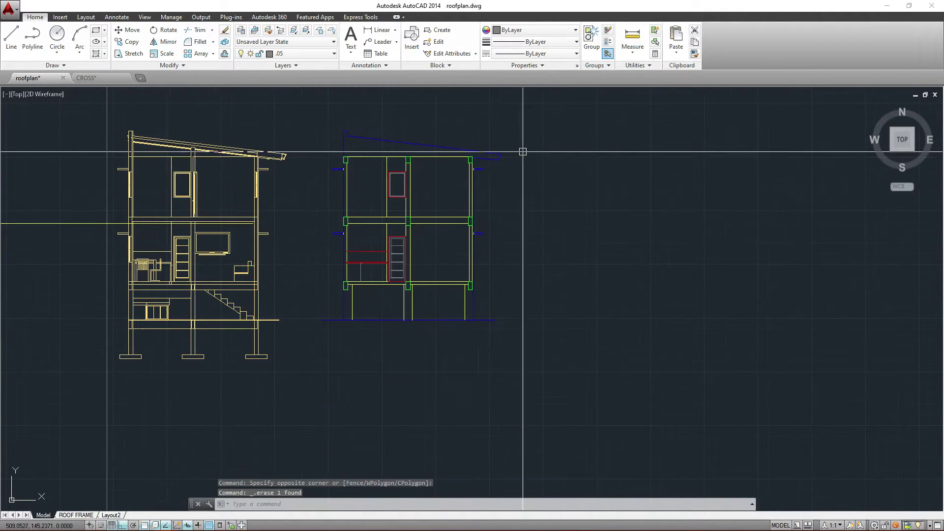
scroll(91, 236, "up", 2)
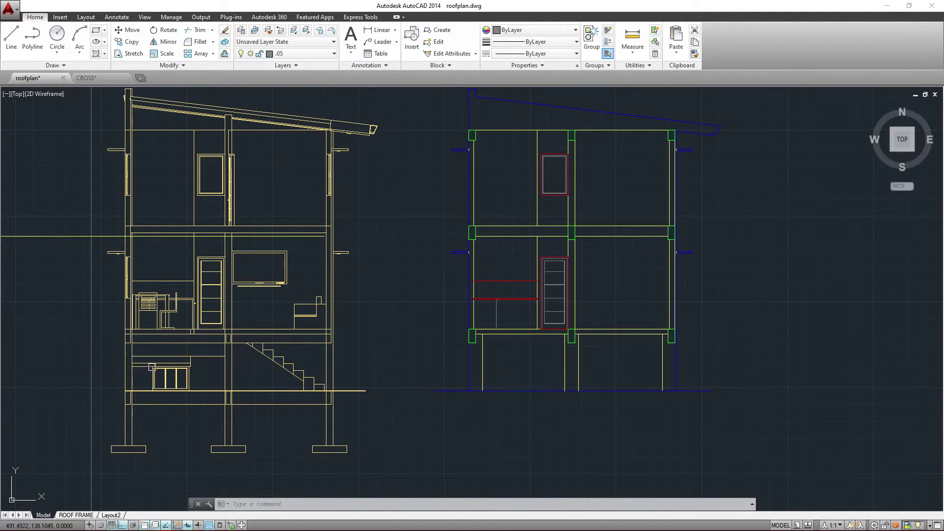
scroll(92, 237, "up", 3)
scroll(240, 303, "down", 1)
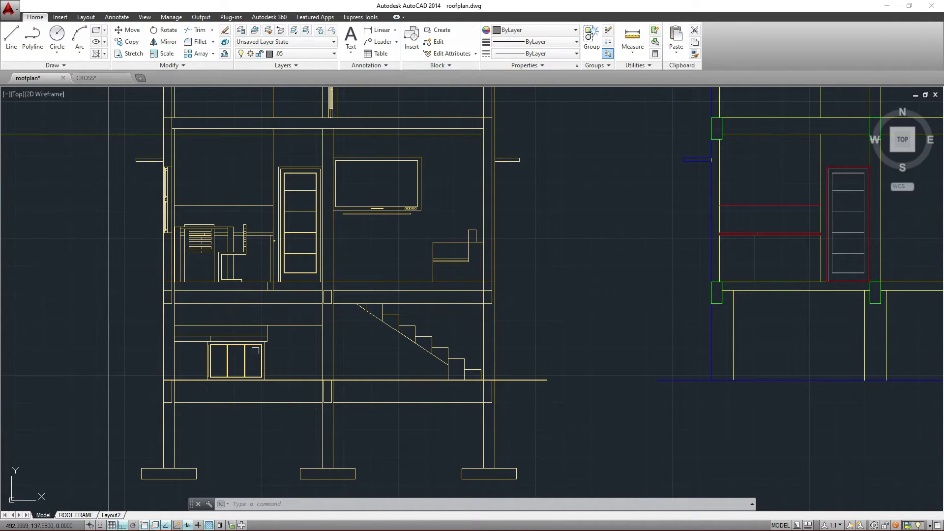
Select the cabinet under the stairs in the original and start copying it, then cancel the copy.
left_click(283, 317)
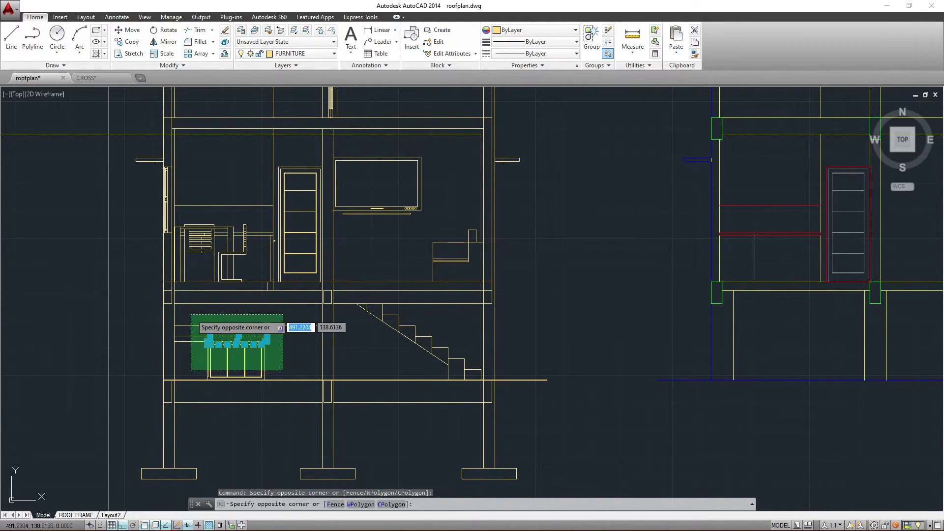
left_click(191, 376)
type("cp")
key("Return")
scroll(195, 387, "up", 2)
scroll(192, 374, "up", 2)
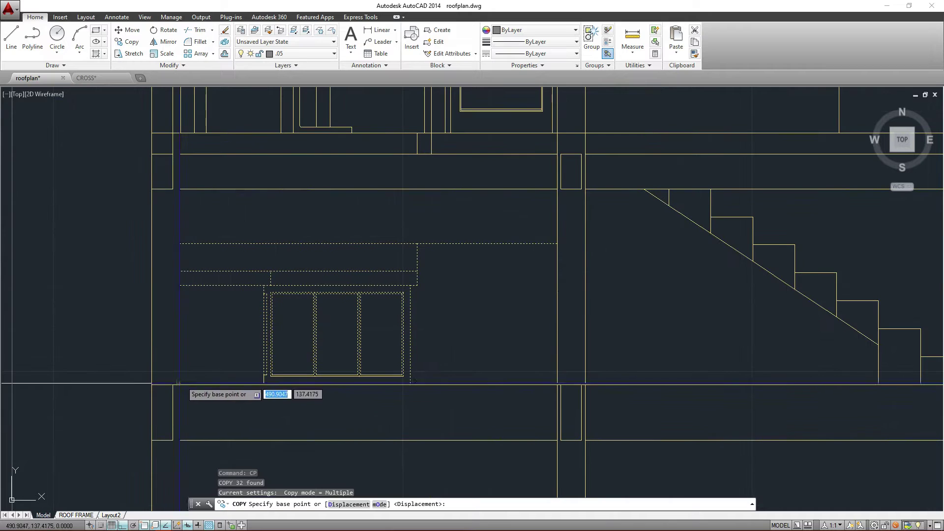
scroll(189, 361, "up", 2)
scroll(185, 348, "up", 2)
left_click(185, 349)
scroll(327, 322, "down", 3)
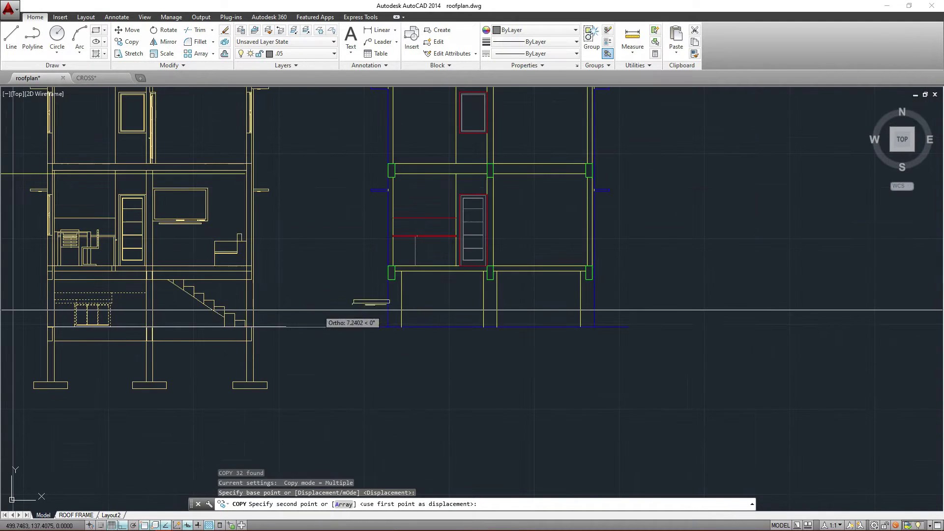
scroll(421, 348, "up", 2)
key("Escape")
Start Trim and then Move in the right section, cancelling both without changes.
scroll(561, 303, "down", 3)
scroll(561, 303, "up", 1)
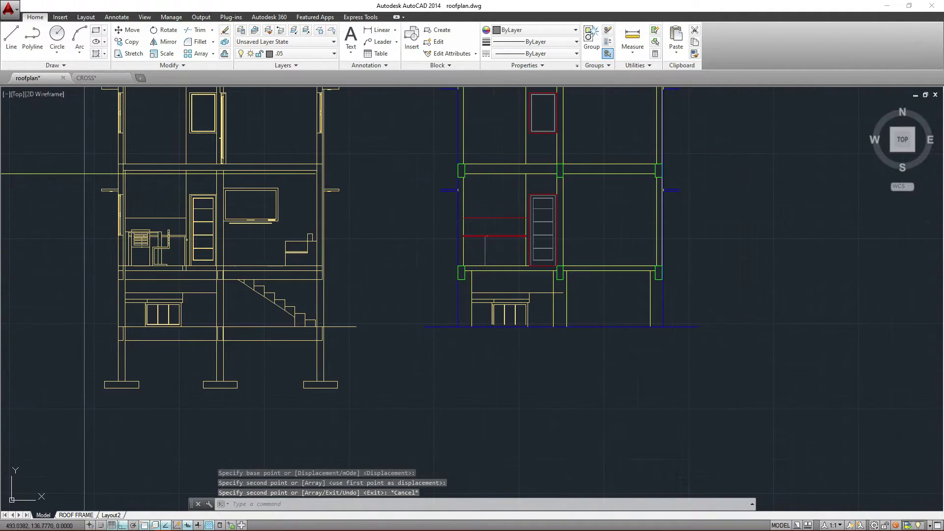
scroll(560, 300, "up", 4)
type("tr")
key("Return")
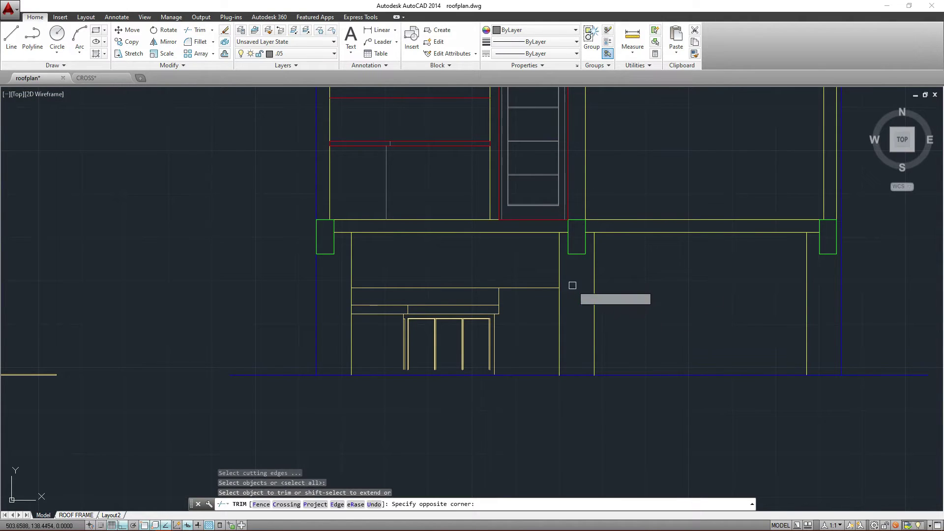
key("Escape")
key("Return")
scroll(536, 211, "up", 3)
scroll(514, 338, "down", 3)
type("M")
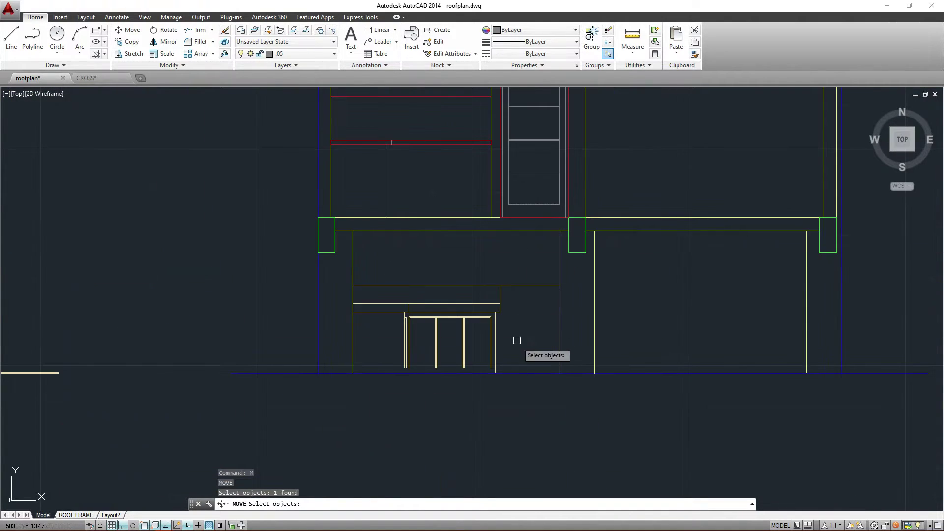
key("Escape")
Use Match Properties (MA) to turn the yellow door lines grey like the traced lines.
type("ma")
key("Return")
left_click(506, 222)
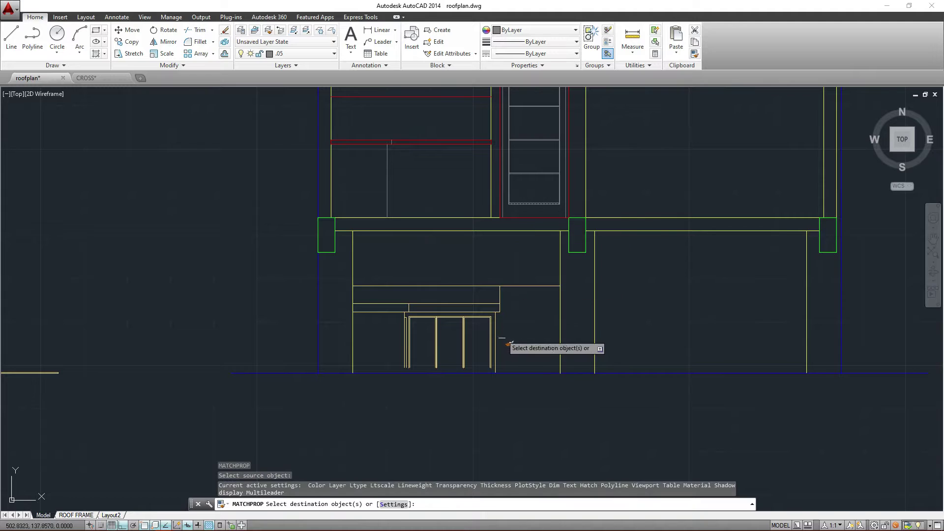
left_click_drag(511, 344, 396, 263)
key("Escape")
scroll(496, 371, "up", 4)
type("EX")
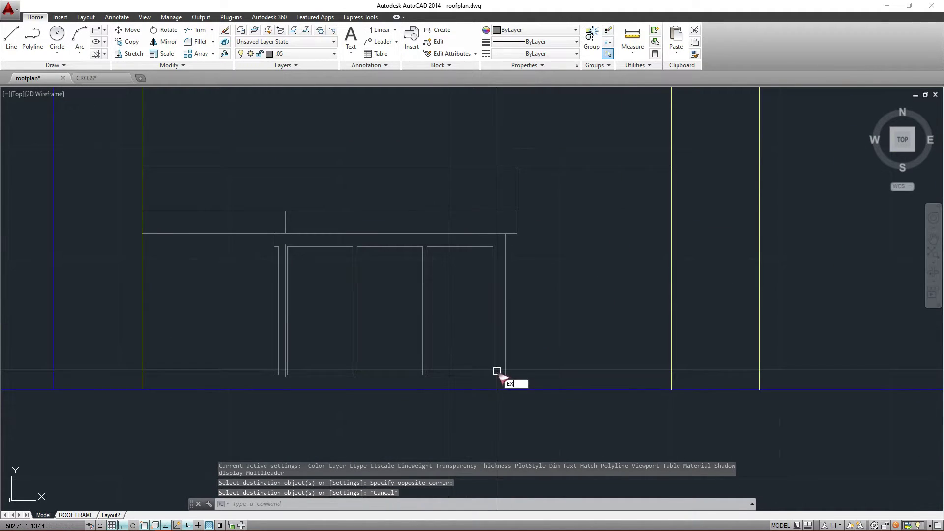
Extend the door lines in the right section down to the chosen boundary edge.
key("Return")
scroll(500, 381, "up", 4)
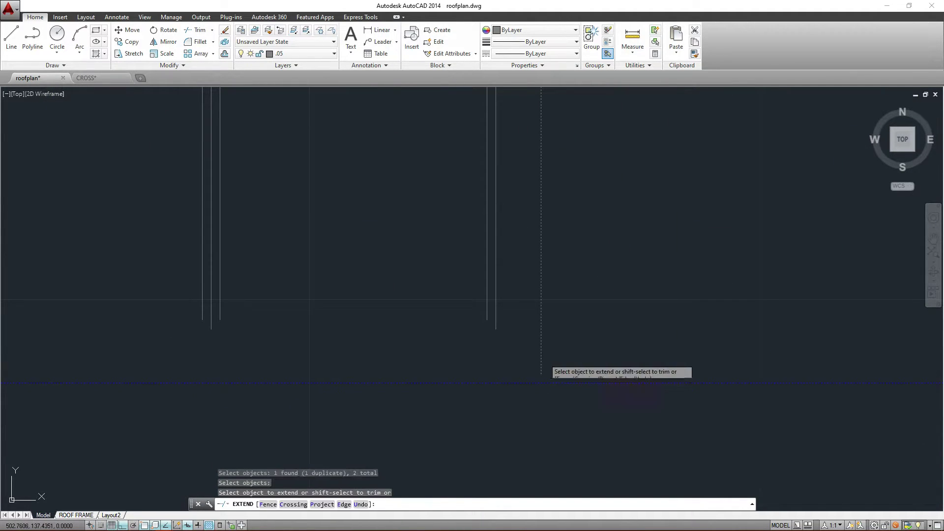
left_click(543, 358)
left_click(491, 312)
left_click(582, 314)
left_click(316, 261)
scroll(520, 276, "down", 3)
left_click(455, 261)
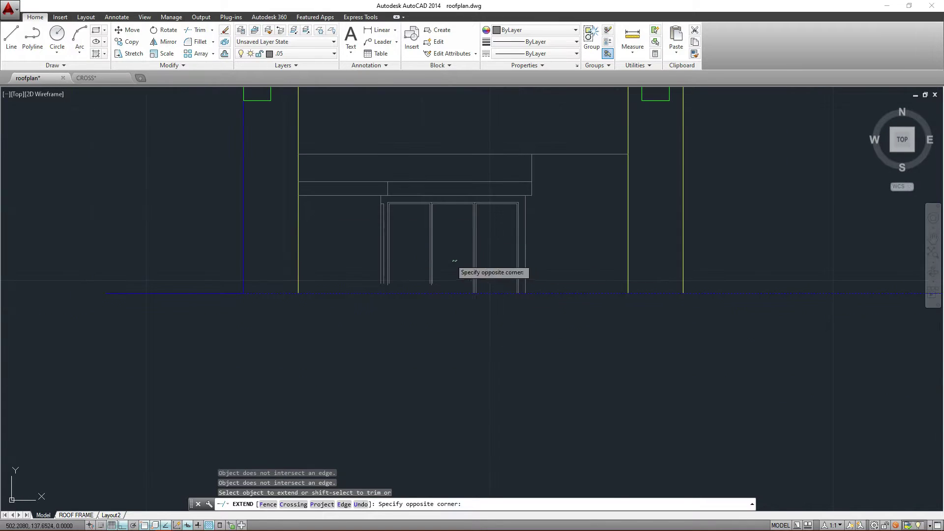
scroll(413, 229, "down", 3)
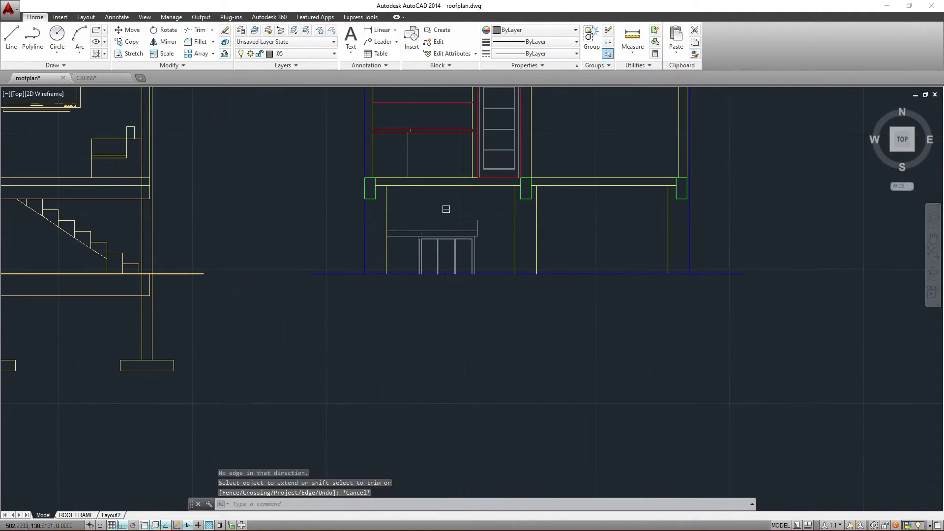
key("Escape")
type("l")
key("Return")
key("Escape")
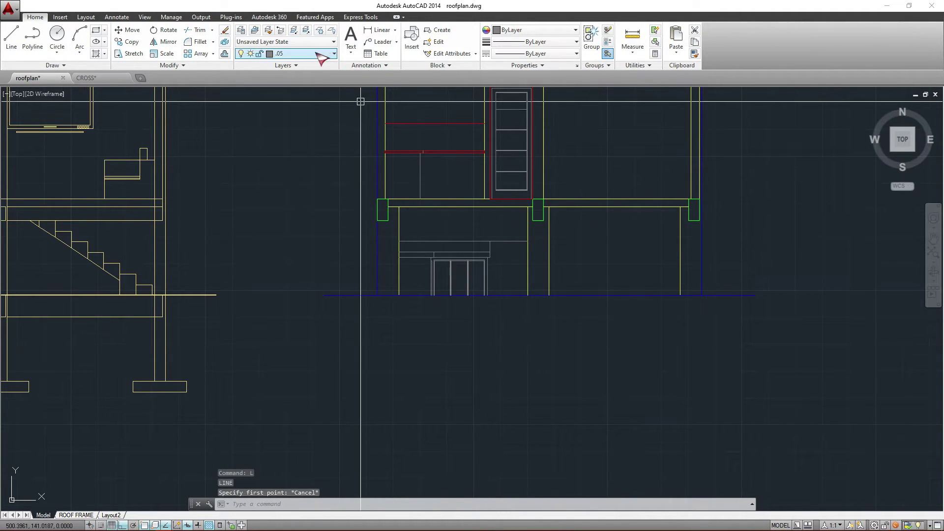
Make layer .2 current, then switch to the red layer .1.
left_click(322, 57)
left_click(278, 66)
key("Return")
scroll(412, 223, "up", 2)
scroll(412, 223, "up", 2)
left_click(333, 54)
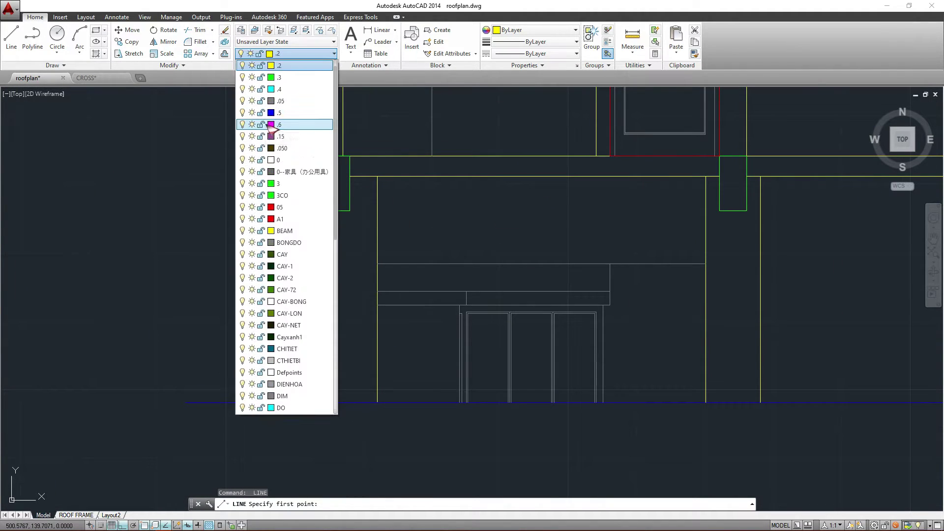
left_click(297, 67)
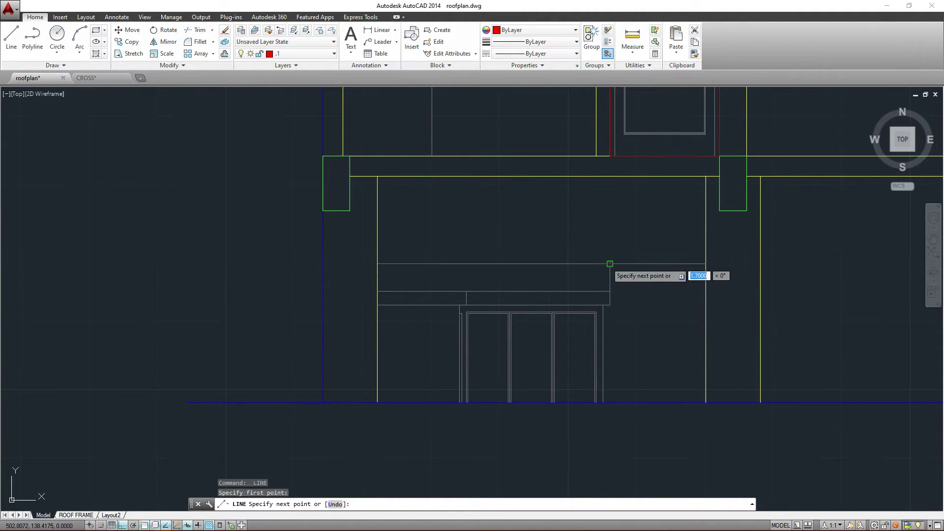
Draw red lines along the door head, down to the ground line, and across the inner frame.
left_click(610, 264)
left_click(609, 304)
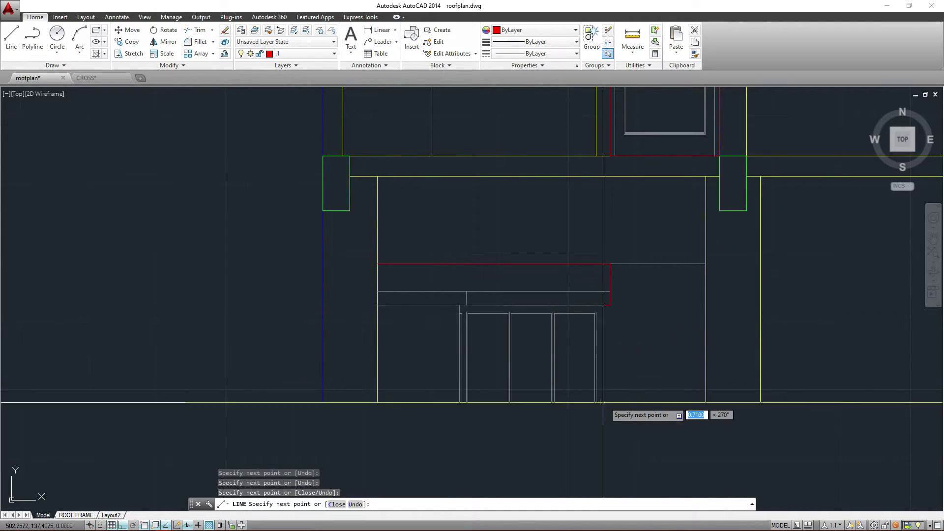
left_click(602, 403)
key("Return")
key("Return")
left_click(377, 291)
left_click(466, 291)
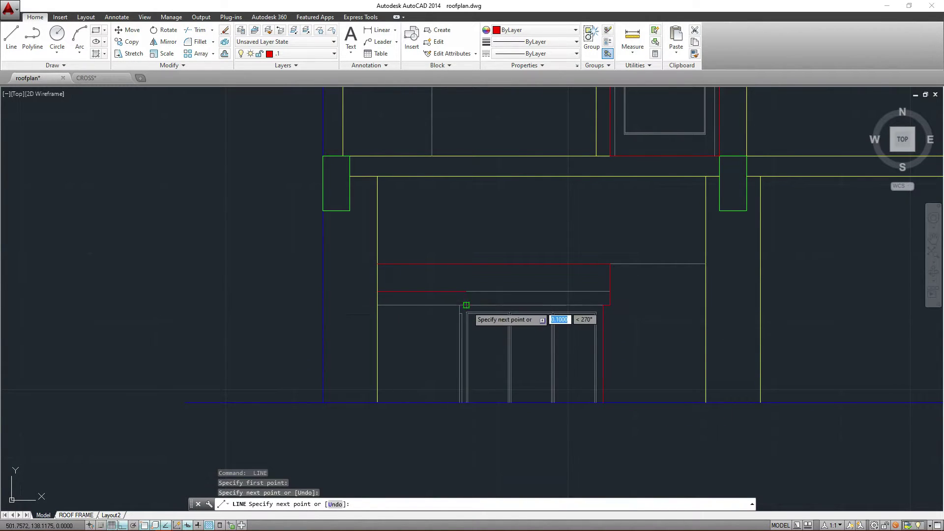
left_click(462, 306)
key("Escape")
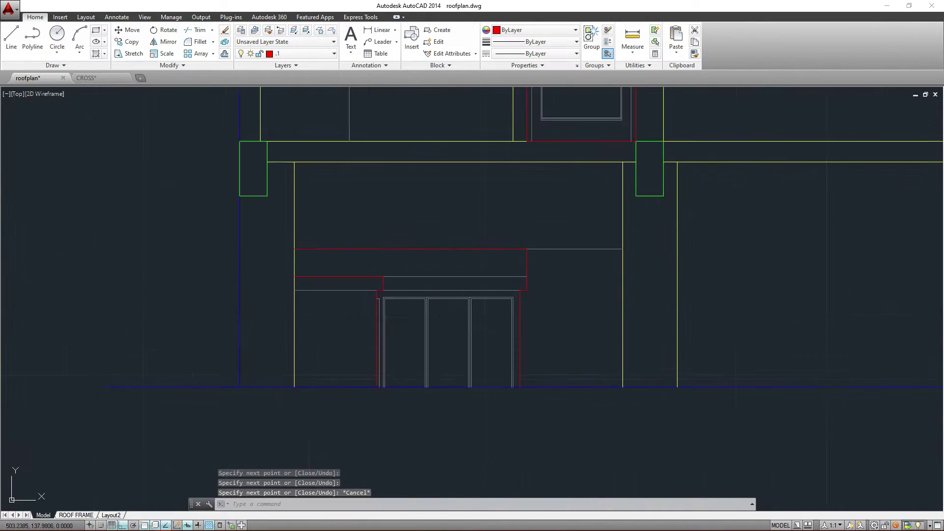
Zoom and pan back to the door area, starting and cancelling a line.
scroll(472, 344, "up", 2)
scroll(407, 326, "up", 3)
scroll(386, 388, "down", 1)
scroll(387, 387, "down", 4)
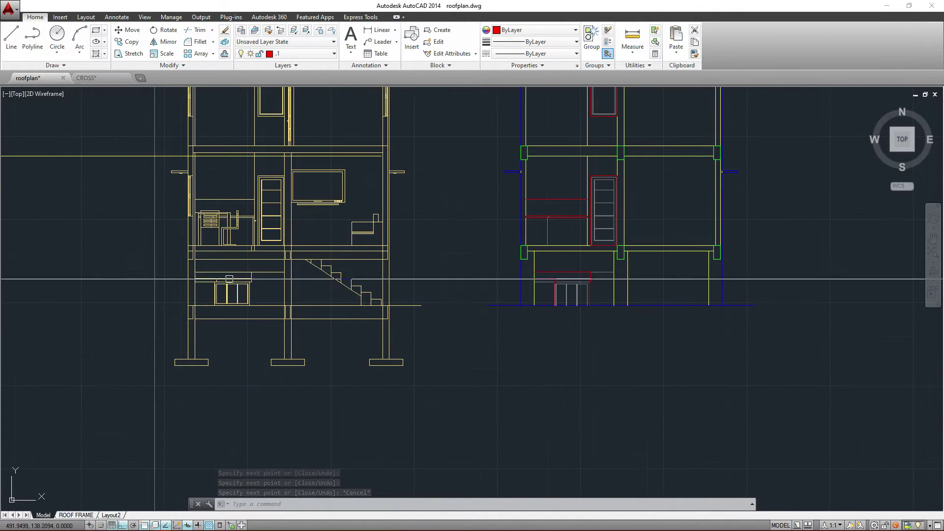
scroll(197, 294, "up", 4)
scroll(162, 293, "up", 2)
scroll(150, 293, "down", 2)
middle_click_drag(487, 295, 157, 309)
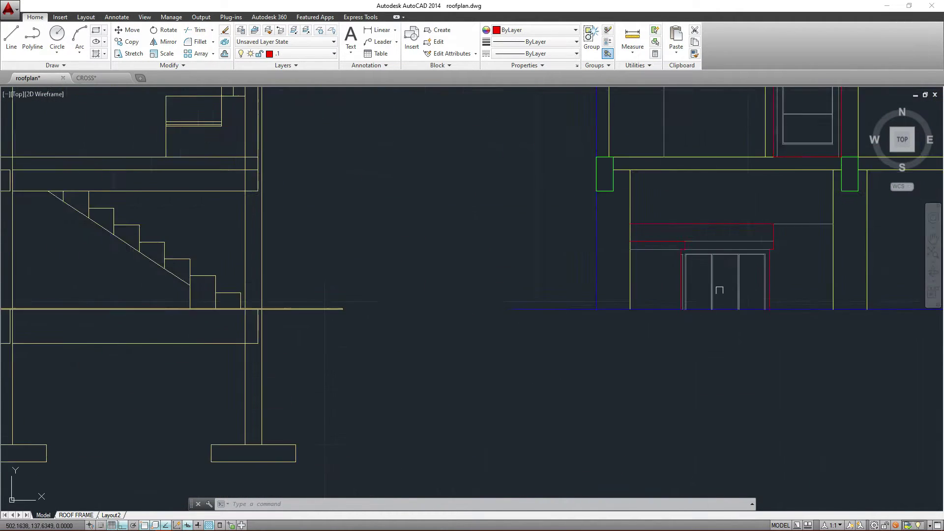
scroll(648, 343, "up", 3)
scroll(695, 305, "down", 1)
scroll(655, 320, "up", 1)
key("l")
key("Return")
scroll(615, 202, "up", 2)
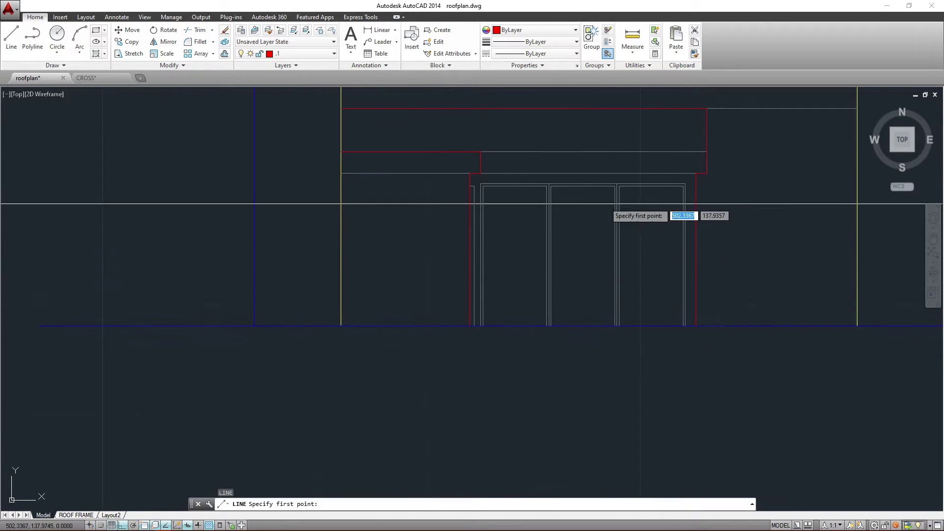
key("Escape")
Pan over to the window cabinet and select its bottom sill lines.
scroll(612, 197, "up", 2)
scroll(614, 182, "down", 2)
scroll(639, 207, "down", 2)
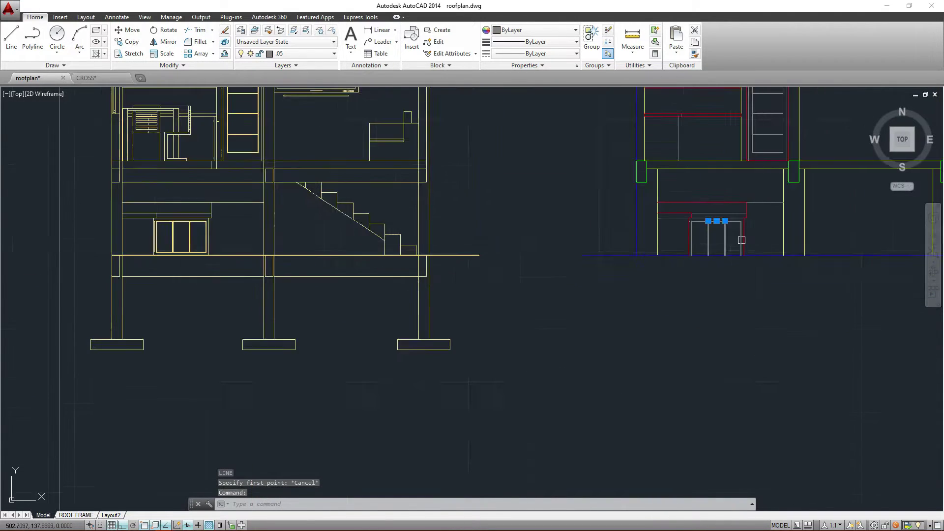
middle_click_drag(236, 211, 609, 226)
scroll(609, 225, "up", 2)
scroll(529, 319, "up", 2)
left_click(492, 301)
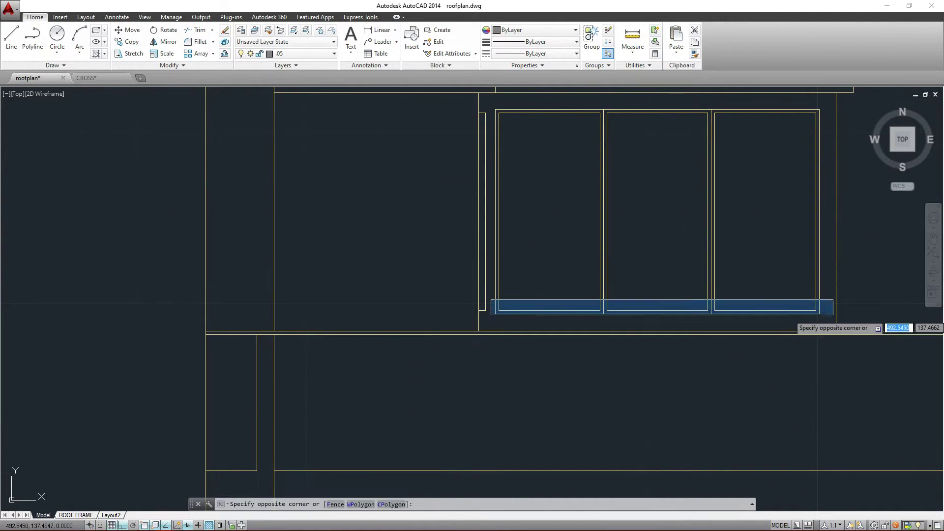
left_click(941, 319)
scroll(511, 306, "up", 1)
Copy the cabinet's sill lines down to the bottom of the door.
type("co")
key("Return")
scroll(407, 278, "down", 1)
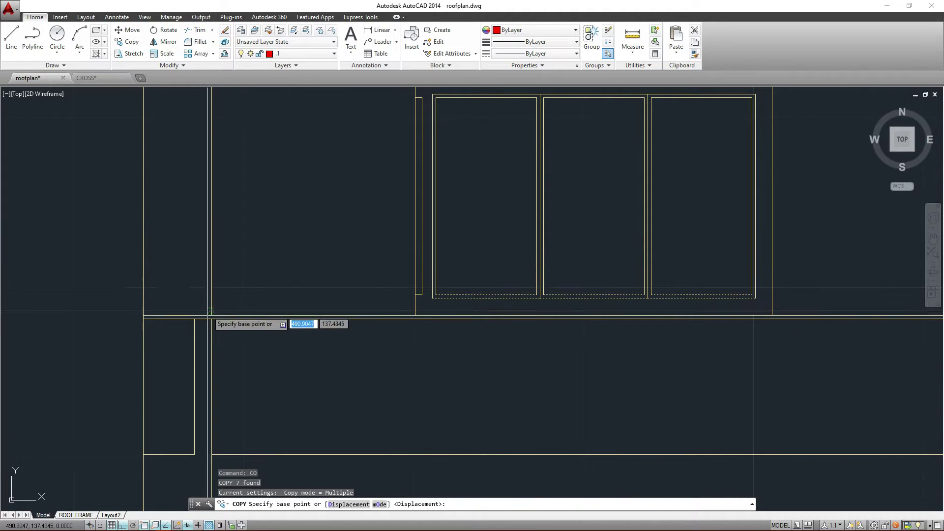
left_click(212, 318)
scroll(212, 318, "down", 3)
scroll(400, 280, "up", 3)
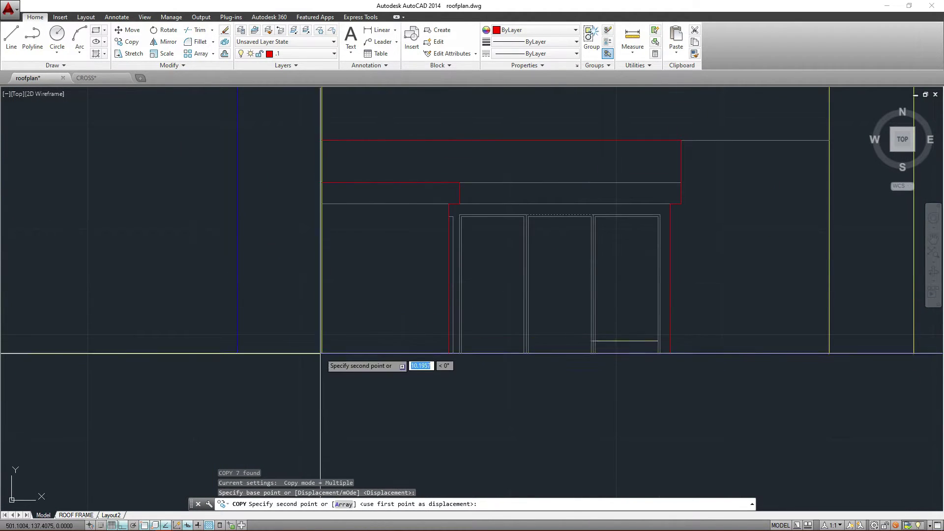
scroll(594, 344, "up", 2)
left_click(635, 344)
key("Escape")
Trim the copied sill lines where they cross the door frame.
type("tr")
key("Return")
key("Return")
left_click(770, 337)
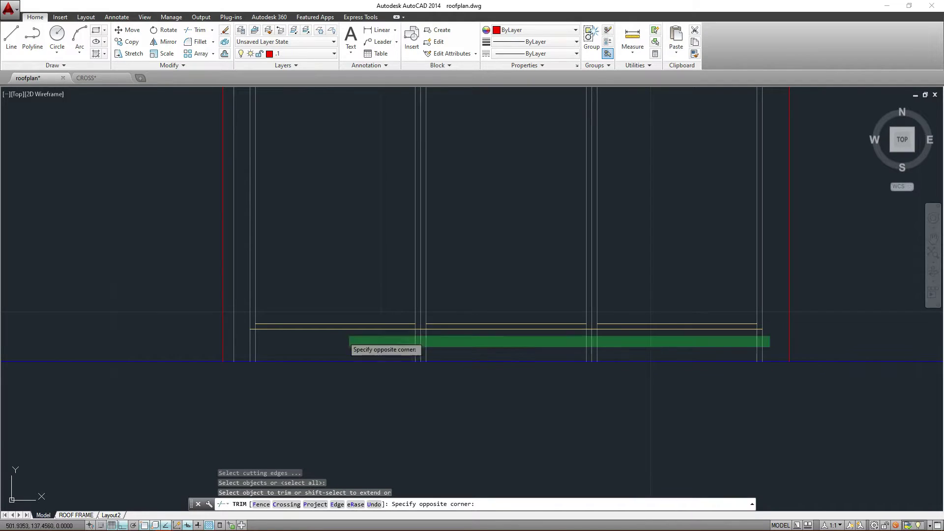
left_click(349, 347)
scroll(432, 335, "up", 2)
scroll(79, 335, "up", 2)
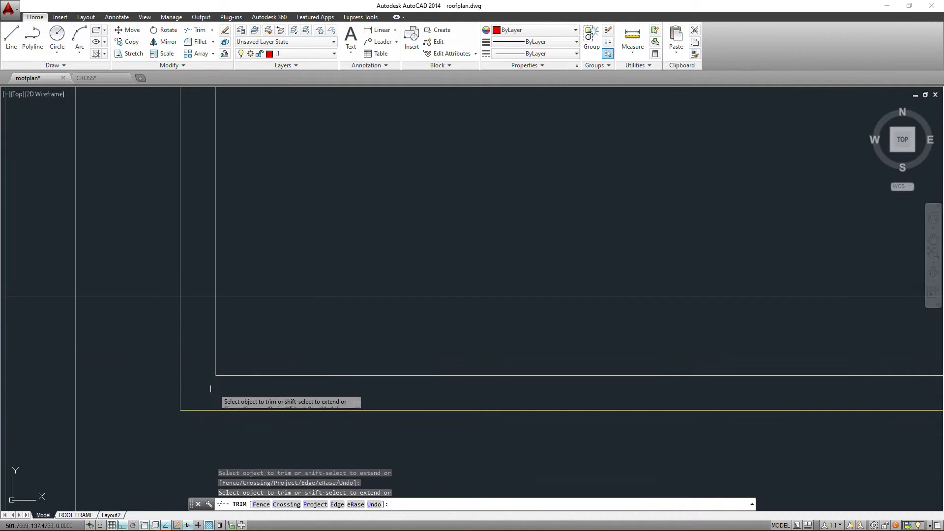
scroll(210, 388, "down", 2)
Pan to the door's left corner and attempt to trim the lines there.
middle_click_drag(210, 389, 431, 360)
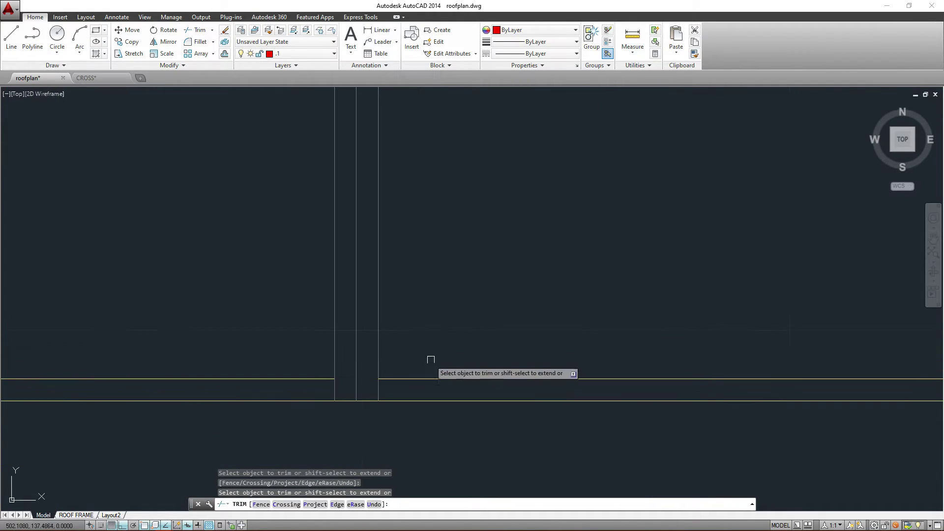
scroll(330, 388, "down", 3)
scroll(320, 399, "up", 2)
scroll(354, 371, "up", 2)
left_click(327, 400)
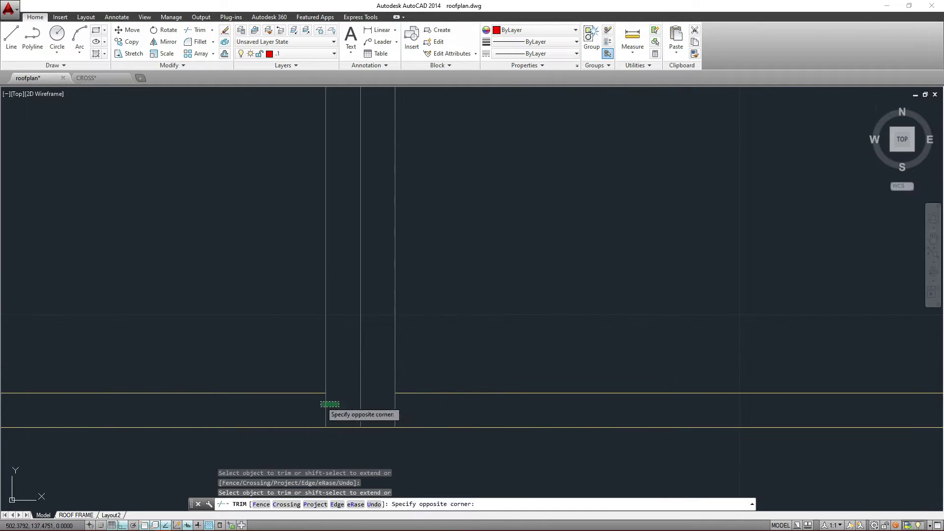
key("Return")
key("Return")
scroll(641, 386, "up", 3)
key("Escape")
scroll(642, 386, "down", 2)
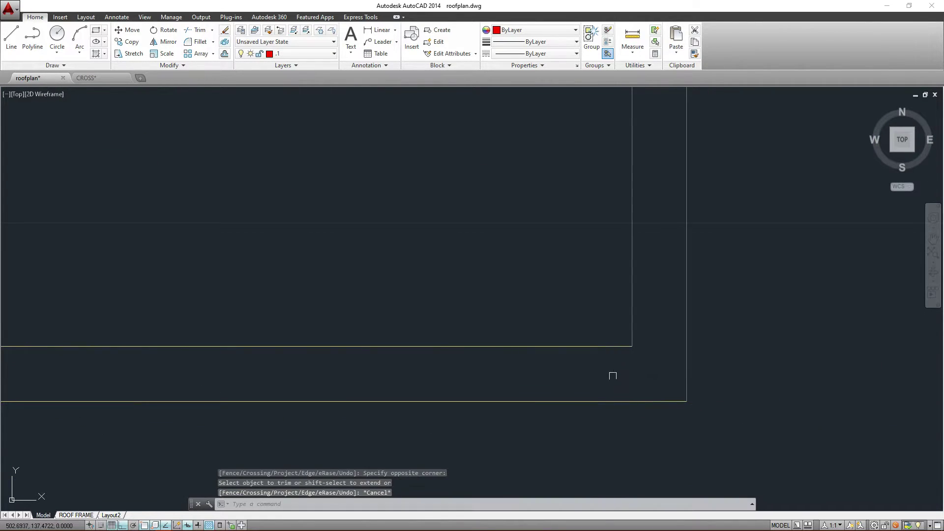
Match the copied lines' properties to an existing door line.
type("ma")
key("Return")
left_click(566, 357)
scroll(603, 401, "down", 2)
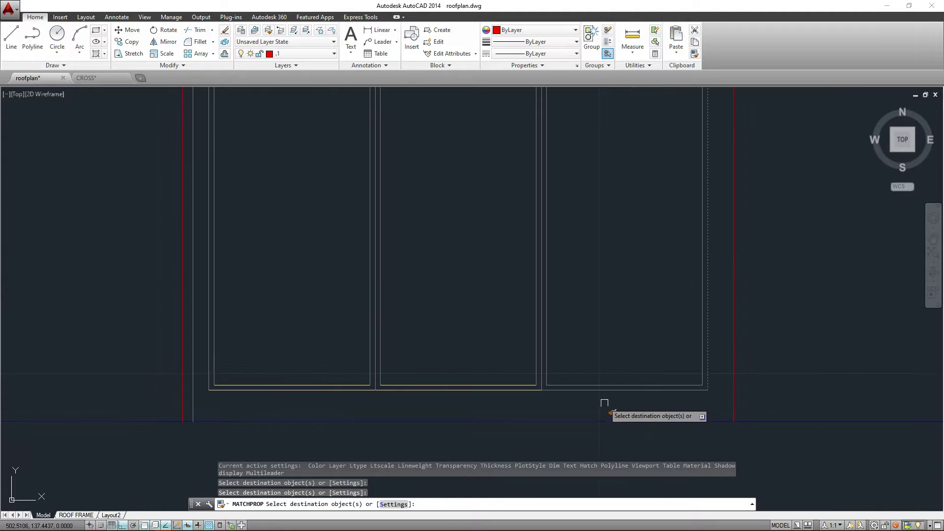
left_click(604, 402)
left_click(201, 370)
Draw a short line at the door's bottom corner of the frame.
key("Return")
type("l")
key("Return")
left_click(209, 390)
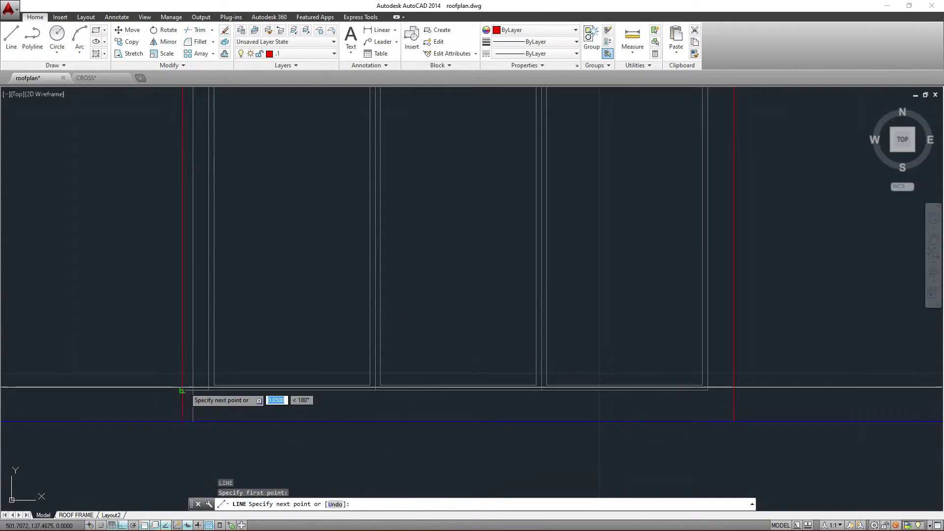
scroll(221, 401, "up", 3)
key("Escape")
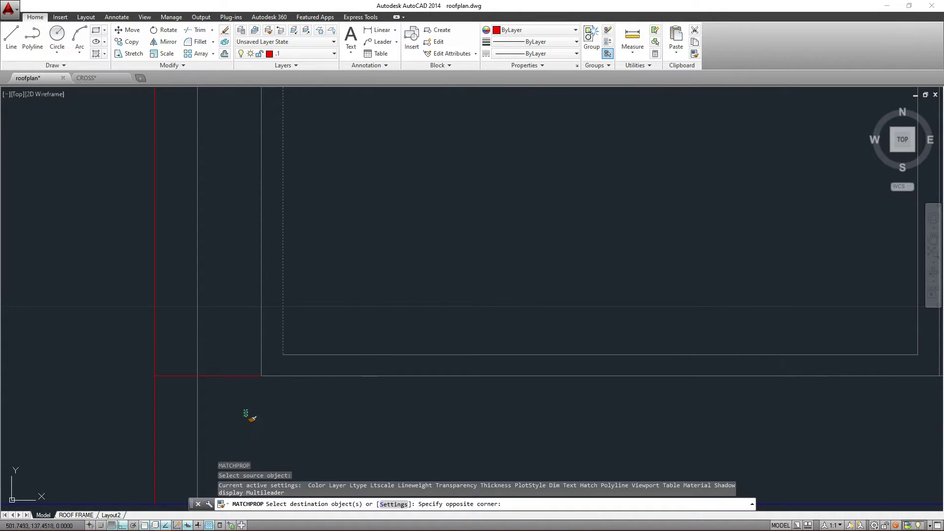
scroll(260, 378, "down", 4)
Trim away the vertical line's overhang below the frame corner.
type("tr")
key("Return")
key("Return")
left_click_drag(252, 390, 231, 391)
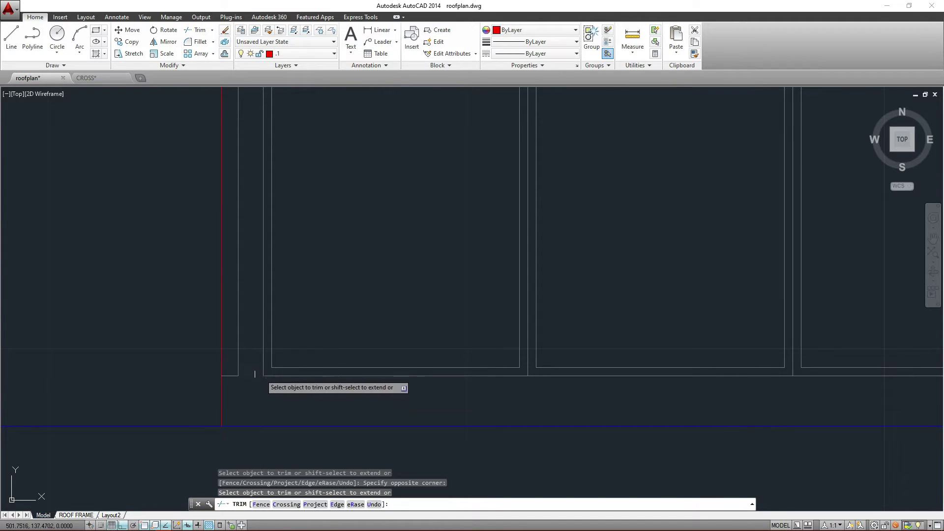
key("Escape")
scroll(350, 306, "down", 3)
scroll(501, 310, "up", 2)
scroll(501, 310, "down", 4)
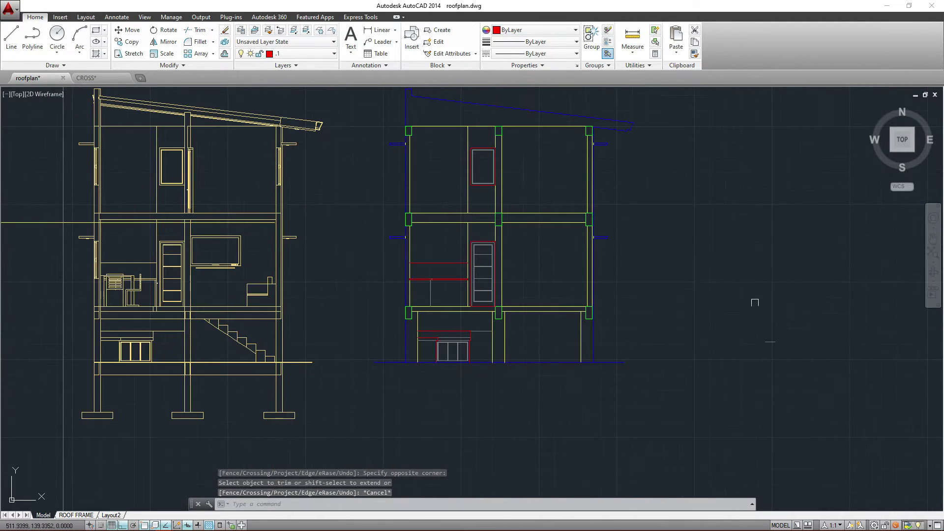
Erase the small stray line to the right of the traced section.
left_click_drag(755, 302, 784, 349)
key("Delete")
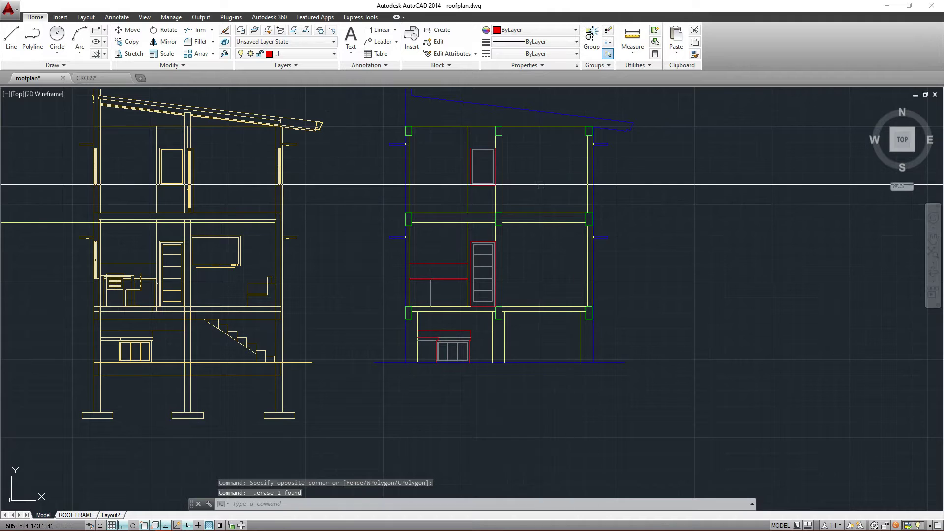
scroll(406, 246, "up", 2)
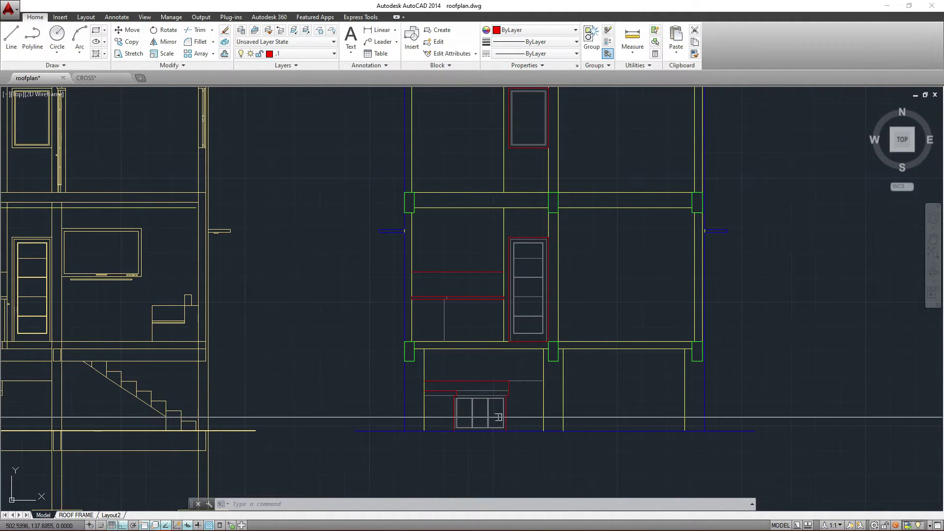
scroll(496, 423, "up", 6)
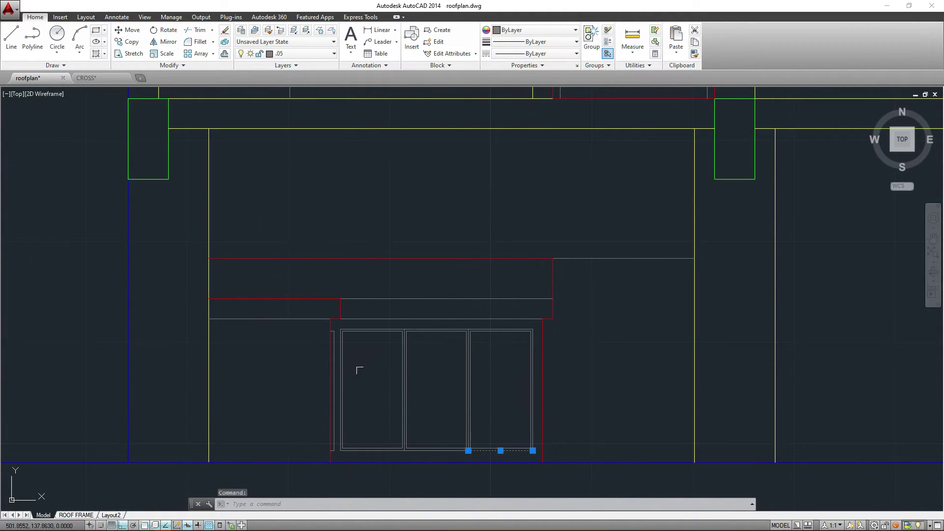
Select all three frames of the ground-floor three-pane glass door.
left_click(328, 328)
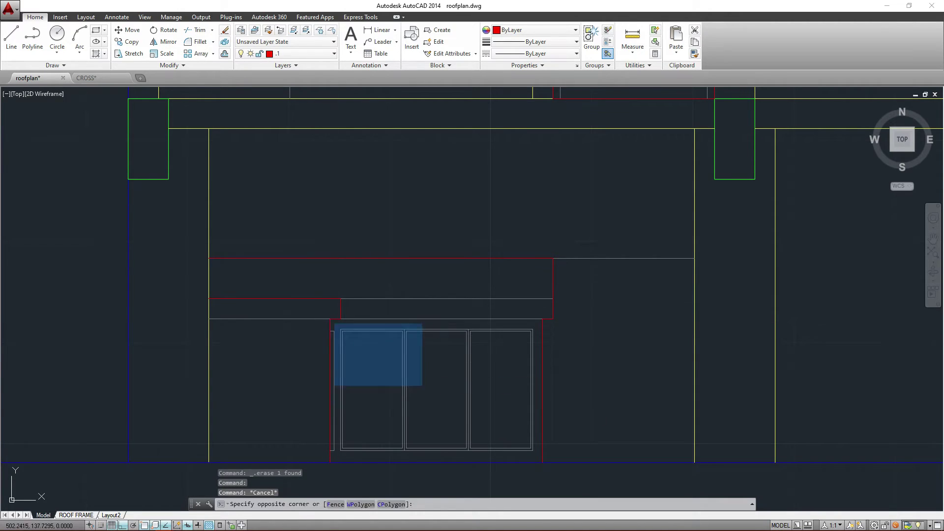
left_click(535, 454)
scroll(368, 426, "up", 2)
scroll(323, 468, "up", 3)
scroll(344, 443, "down", 3)
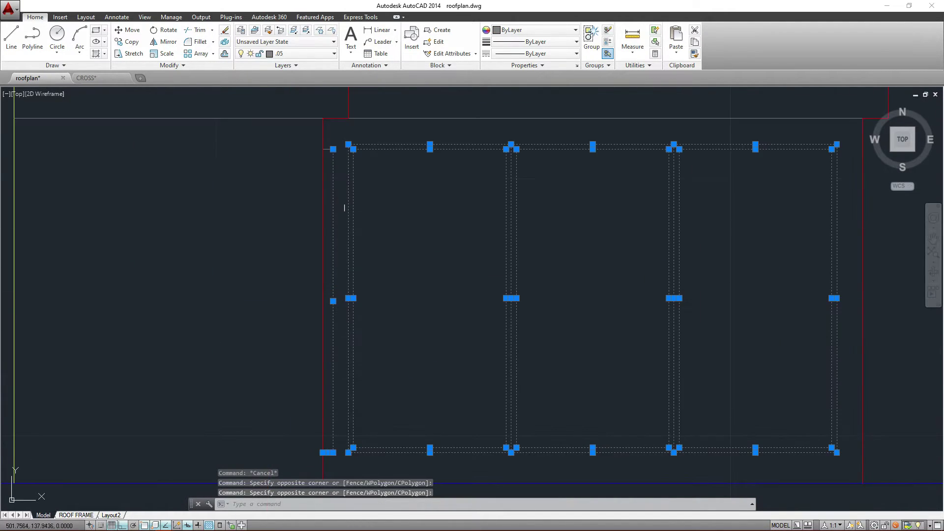
scroll(418, 147, "up", 3)
left_click(399, 278)
scroll(398, 278, "down", 5)
Copy the three-pane window up onto the second storey with CO.
type("co")
key("Return")
left_click(400, 275)
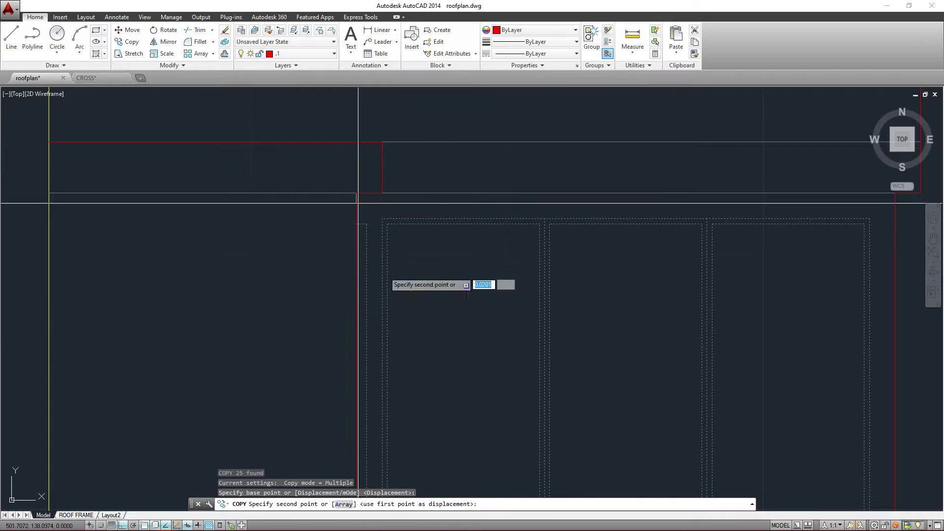
scroll(418, 196, "up", 3)
scroll(421, 168, "up", 2)
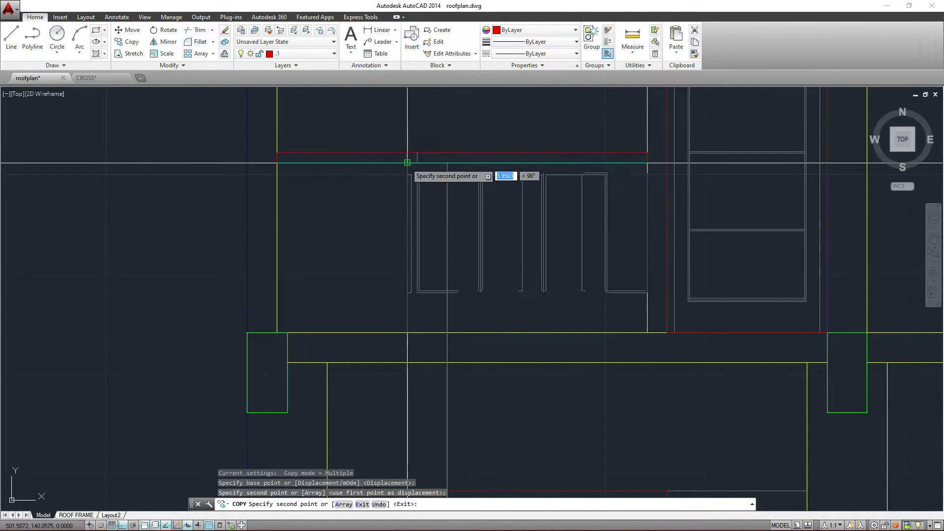
left_click(407, 160)
key("Escape")
Start a polyline with PL, then cancel it.
scroll(542, 232, "down", 2)
scroll(543, 232, "down", 3)
scroll(492, 172, "down", 2)
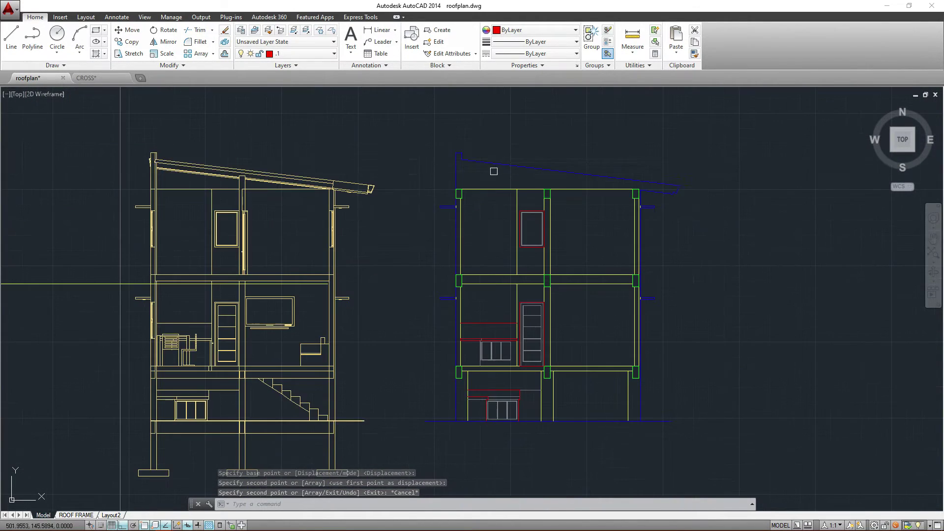
scroll(491, 170, "up", 2)
scroll(433, 181, "up", 1)
type("pl")
key("Return")
key("Escape")
scroll(433, 191, "up", 3)
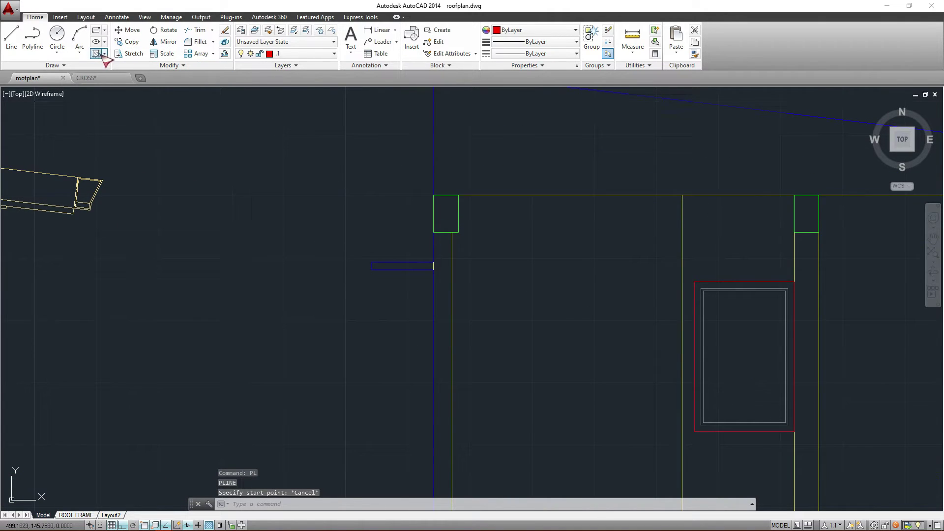
Try hatching the roof area, then undo the hatch.
type("h")
key("Return")
scroll(530, 162, "down", 3)
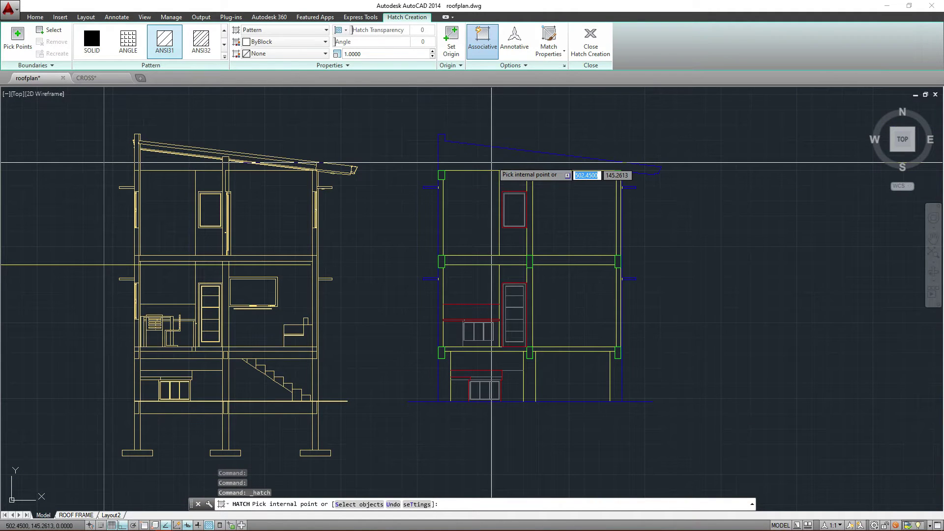
left_click(495, 162)
key("Escape")
scroll(615, 143, "up", 2)
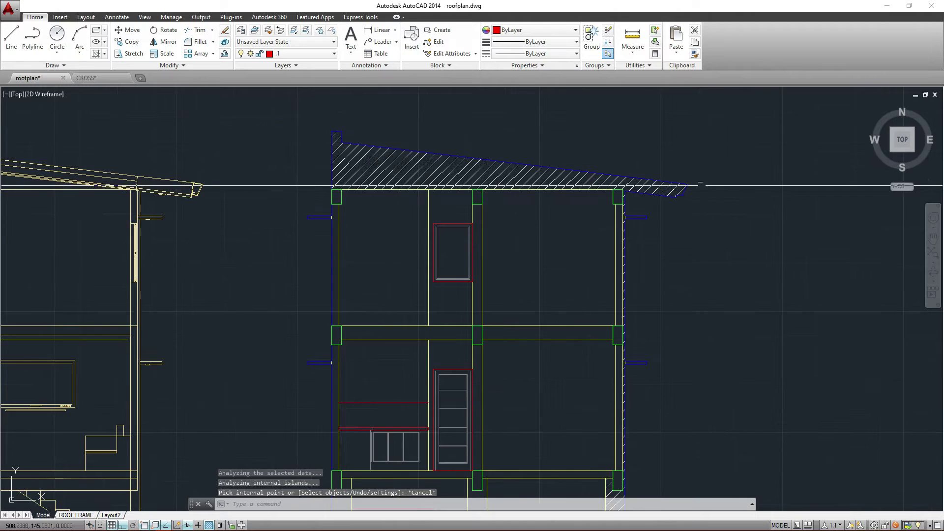
scroll(700, 183, "up", 2)
key("ctrl+z")
key("ctrl+z")
scroll(518, 234, "up", 3)
key("Escape")
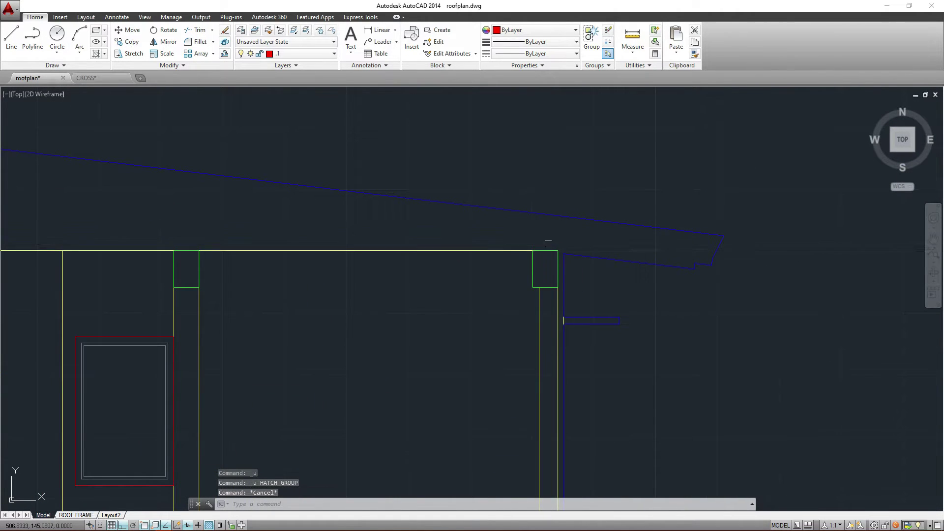
scroll(551, 244, "up", 5)
Draw a construction line aligned with the sloped roof edge.
type("l")
key("Return")
key("Escape")
type("xl")
key("Return")
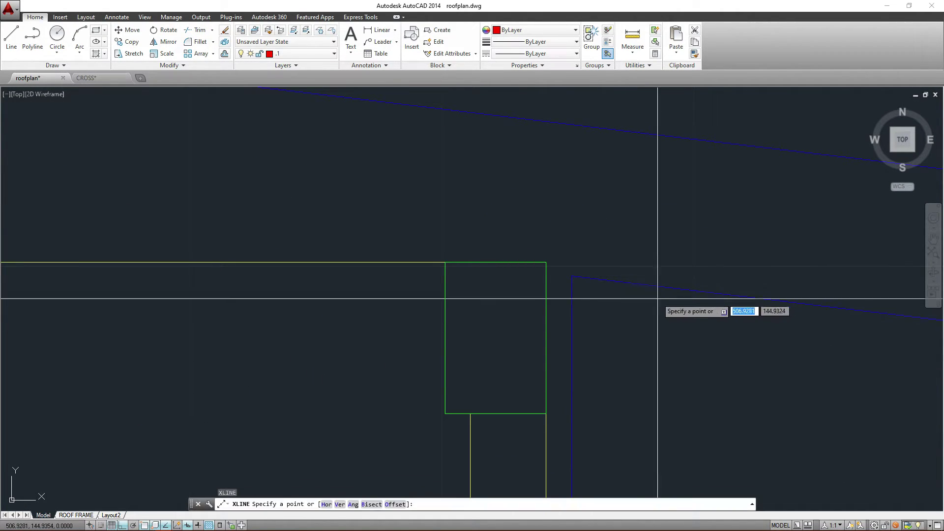
left_click(572, 277)
left_click(634, 284)
key("Escape")
key("Return")
scroll(599, 274, "up", 3)
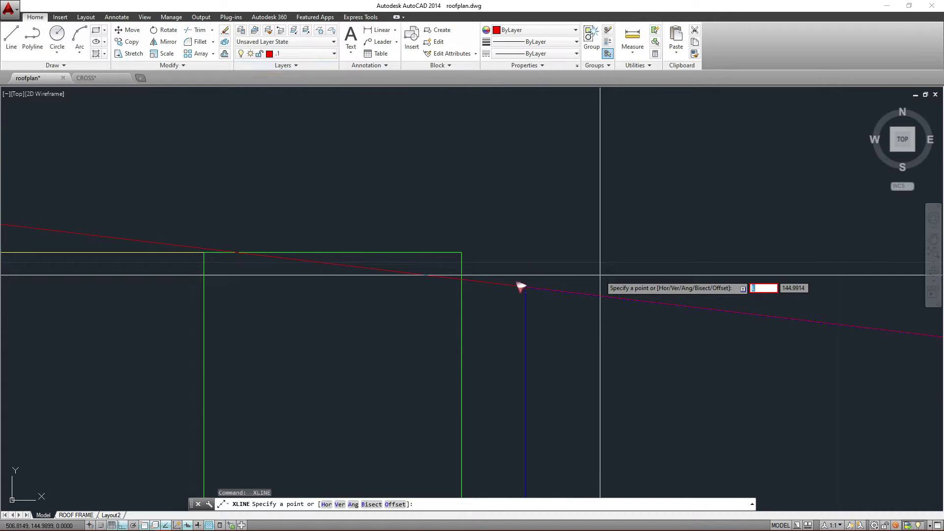
key("Escape")
Abandon a line at the roof corner and delete the red construction line.
type("l")
key("Return")
left_click(465, 280)
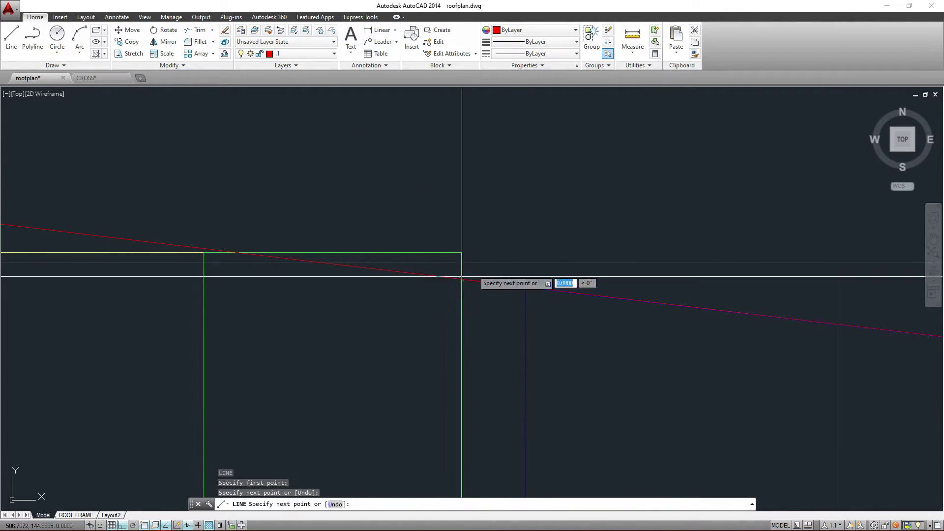
key("Escape")
scroll(461, 278, "down", 3)
left_click(295, 231)
key("Delete")
scroll(438, 259, "down", 3)
scroll(251, 198, "up", 3)
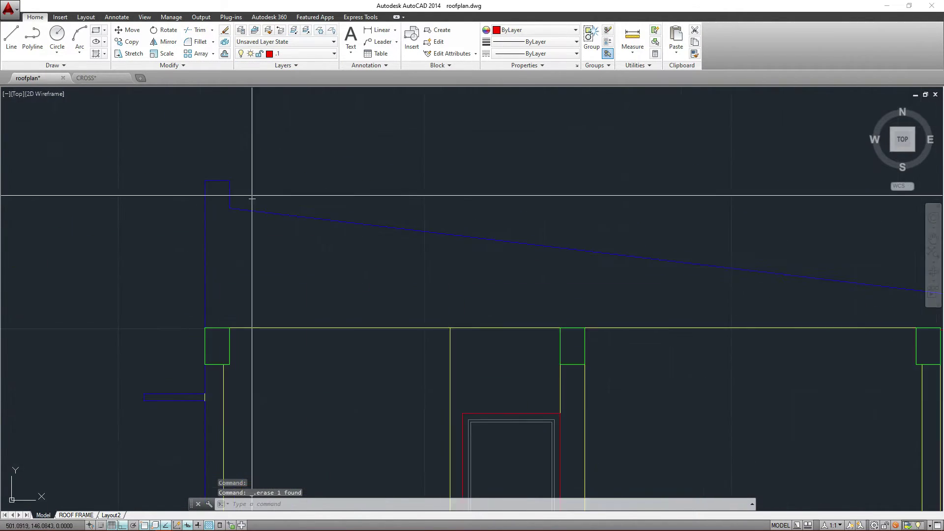
Trace the roof outline as a polyline from the wall top, up, along the slope.
type("pl")
key("Return")
left_click(205, 327)
left_click(205, 180)
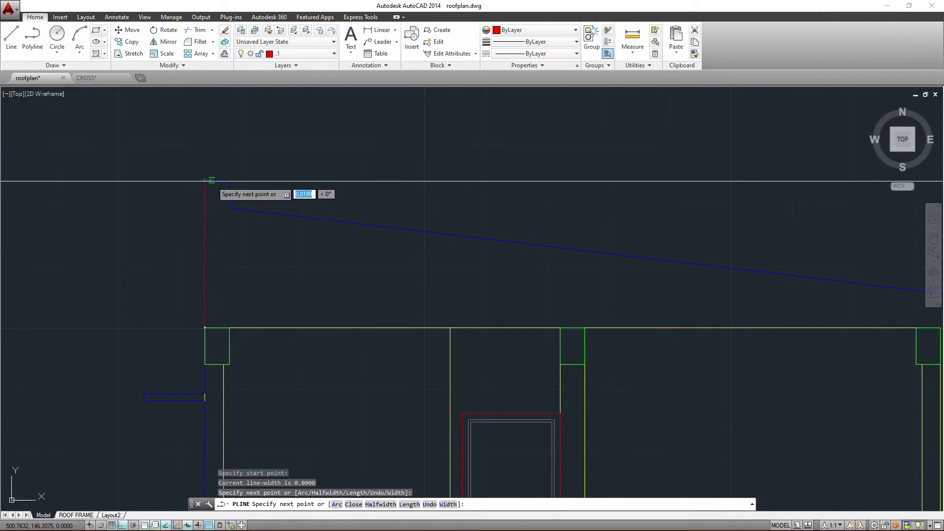
scroll(187, 221, "down", 2)
scroll(643, 264, "up", 4)
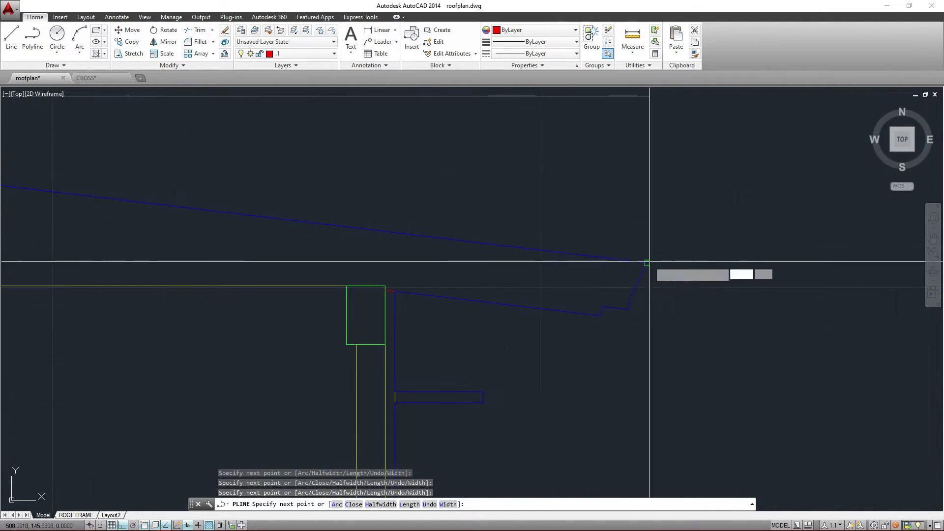
left_click(645, 263)
key("F8")
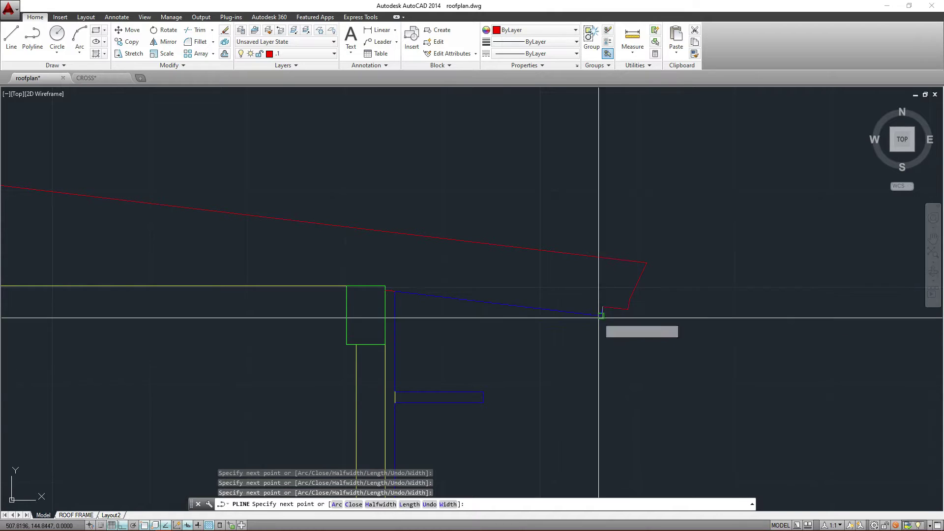
scroll(395, 291, "up", 5)
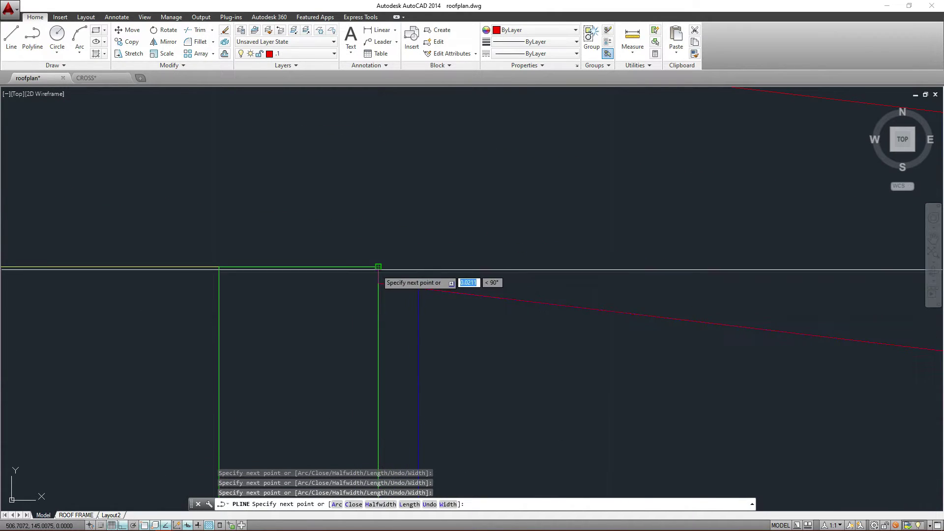
scroll(443, 275, "down", 3)
scroll(284, 285, "up", 3)
scroll(371, 229, "down", 4)
key("Escape")
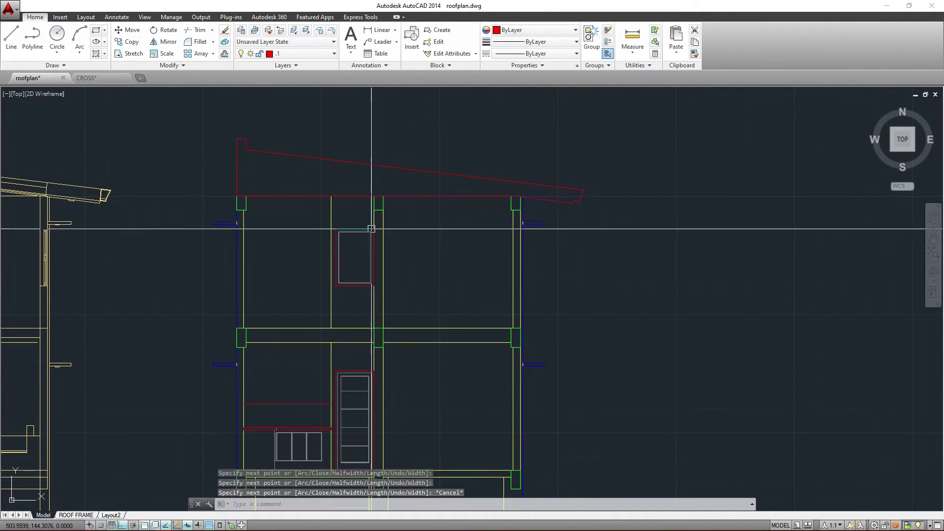
Add a horizontal construction line across the section and start moving it.
type("xl")
key("Return")
left_click(442, 327)
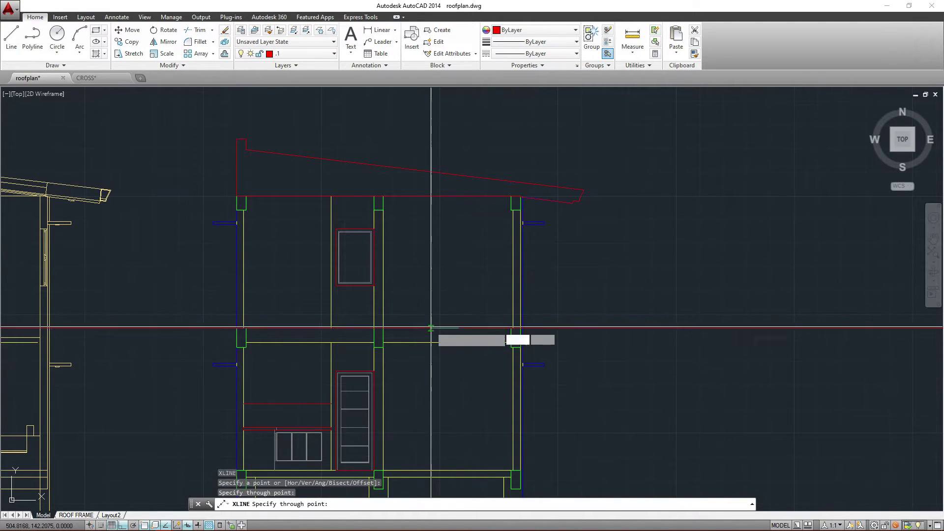
left_click(484, 328)
key("Escape")
type("m")
key("Return")
left_click(477, 326)
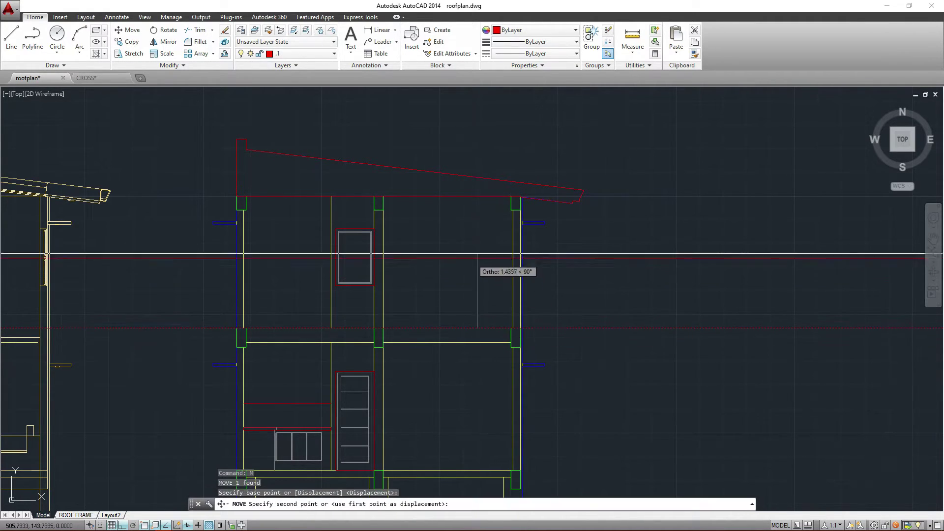
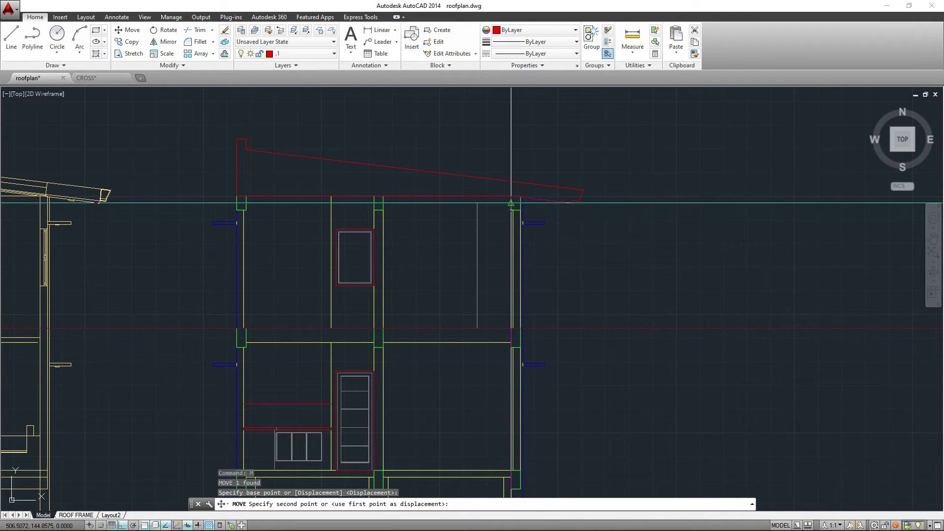
Cancel the move and erase the red roof outline, leaving the blue roof profile.
key("Escape")
scroll(507, 202, "up", 3)
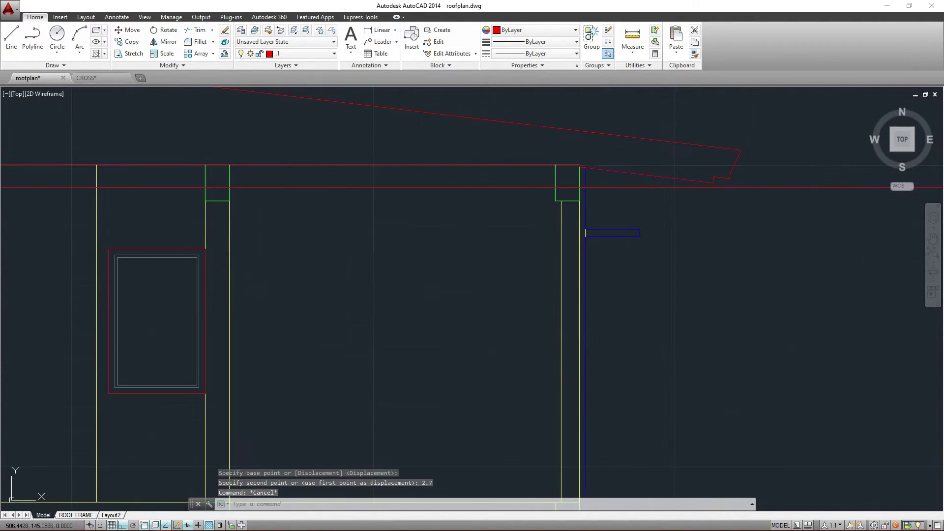
scroll(506, 197, "up", 2)
left_click(504, 190)
scroll(556, 222, "down", 2)
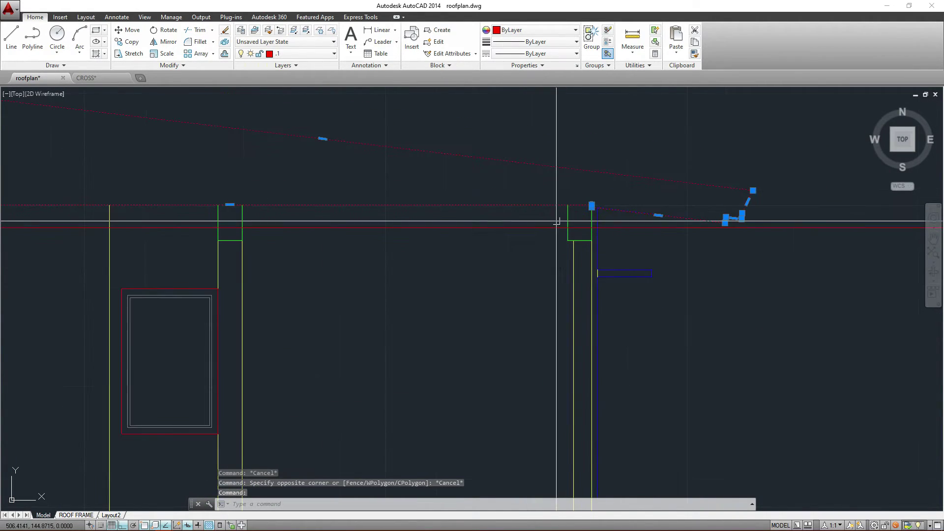
scroll(521, 198, "down", 3)
scroll(358, 231, "up", 3)
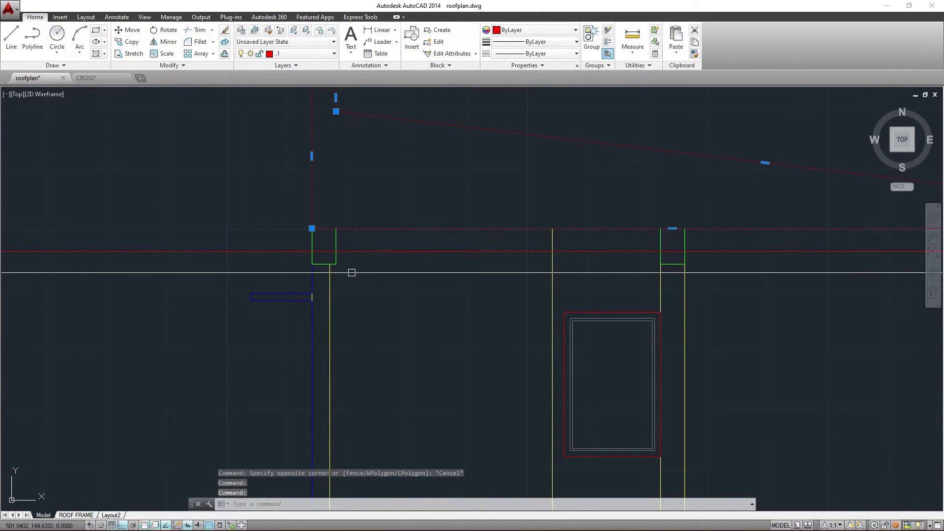
scroll(353, 231, "down", 2)
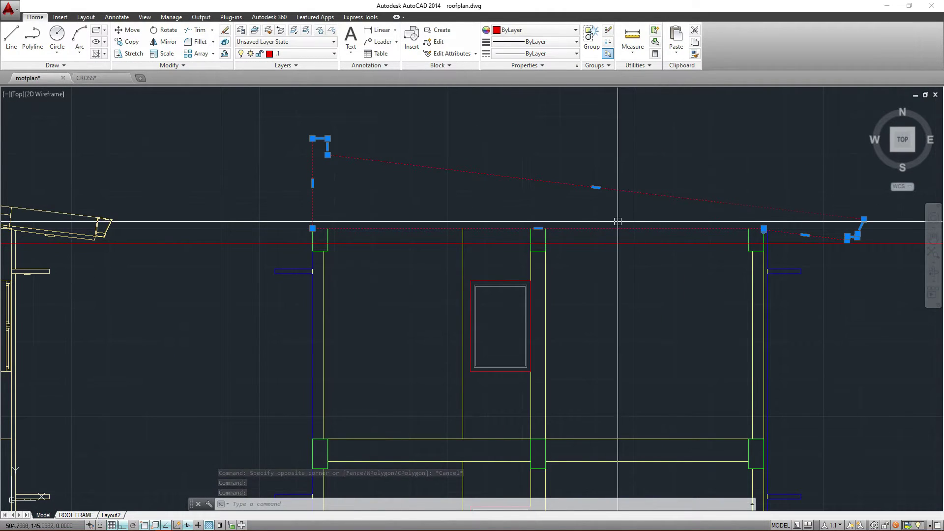
scroll(617, 222, "up", 2)
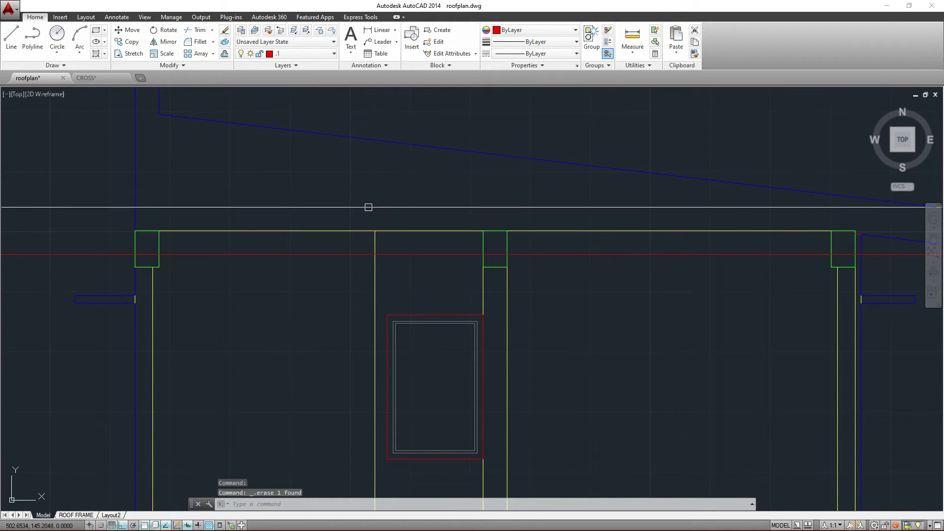
scroll(374, 226, "down", 2)
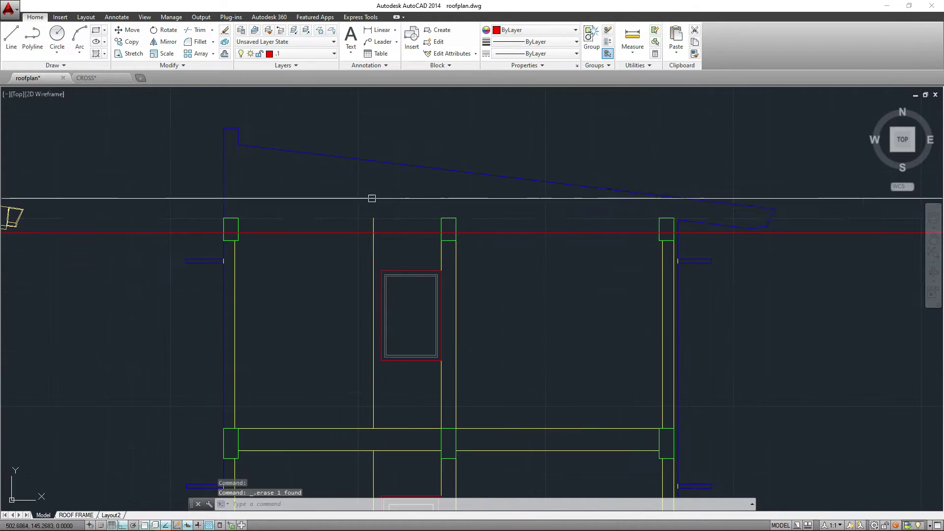
scroll(375, 224, "up", 2)
Start a polyline (PL) to retrace the roof slab.
type("pl")
key("Return")
scroll(384, 226, "down", 2)
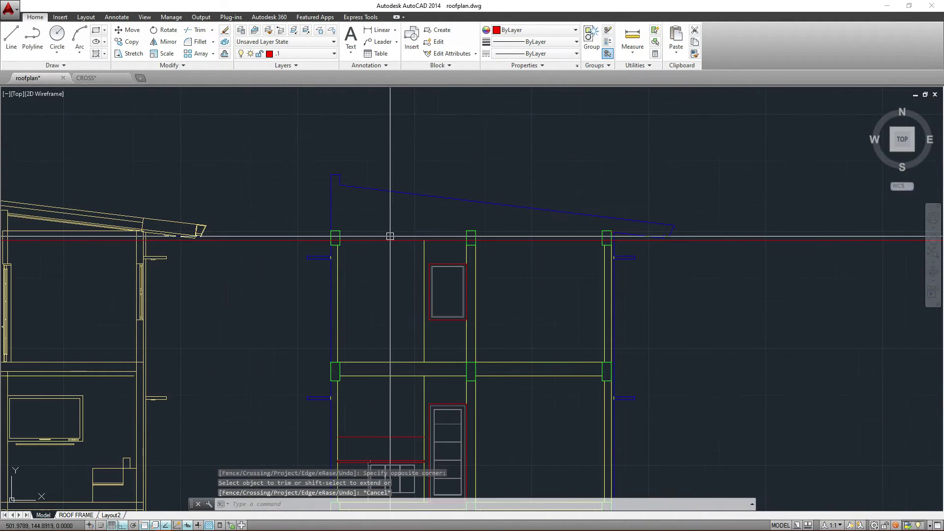
scroll(373, 246, "up", 2)
Trace the polyline from the column top up the roof's left edge, across to the tip and down the step.
left_click(349, 267)
left_click(349, 243)
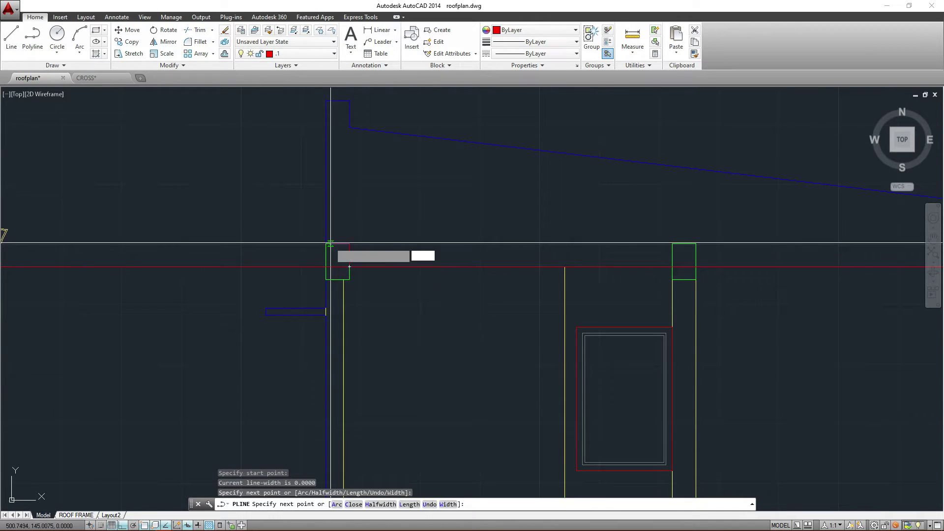
left_click(326, 101)
scroll(351, 125, "down", 3)
scroll(601, 197, "up", 3)
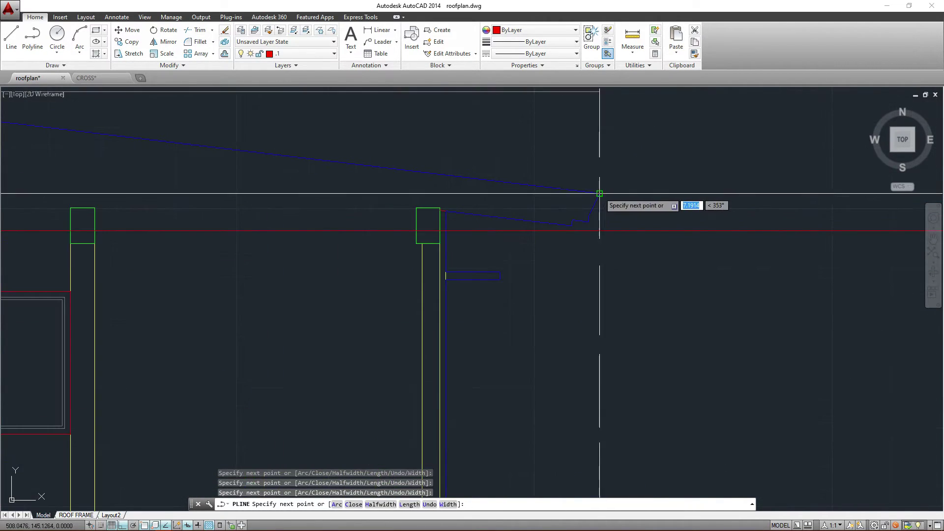
left_click(629, 129)
left_click(585, 241)
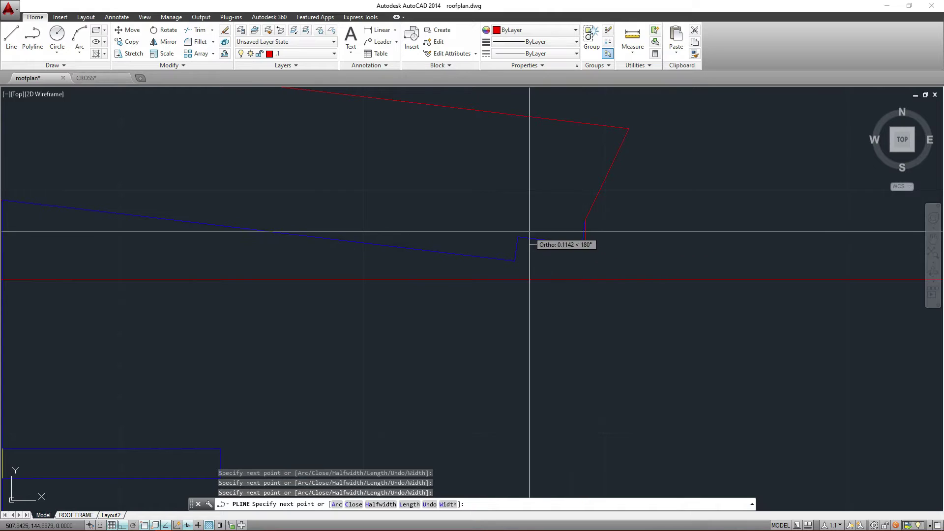
left_click(516, 237)
left_click(515, 259)
Finish the roof outline back along the underside and over the column tops.
scroll(511, 259, "down", 2)
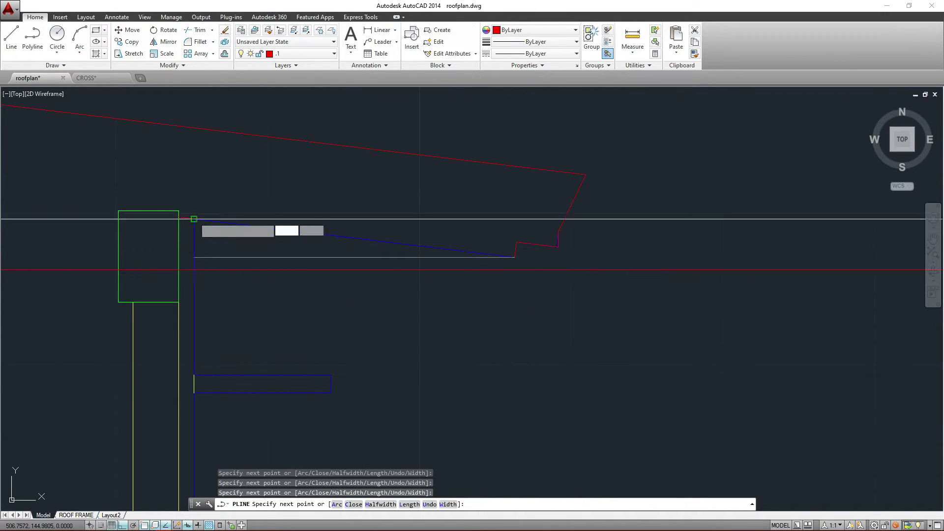
left_click(179, 217)
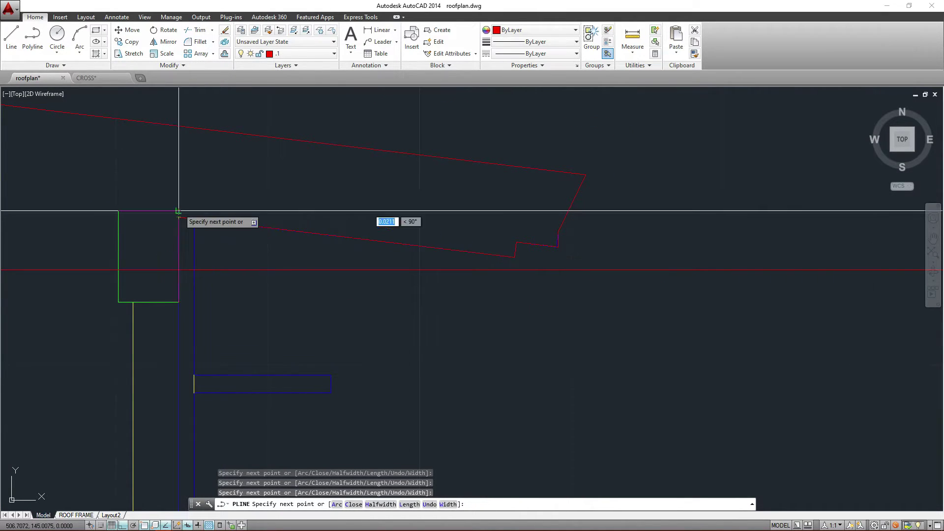
left_click(118, 269)
middle_click_drag(123, 269, 460, 283)
scroll(415, 276, "down", 2)
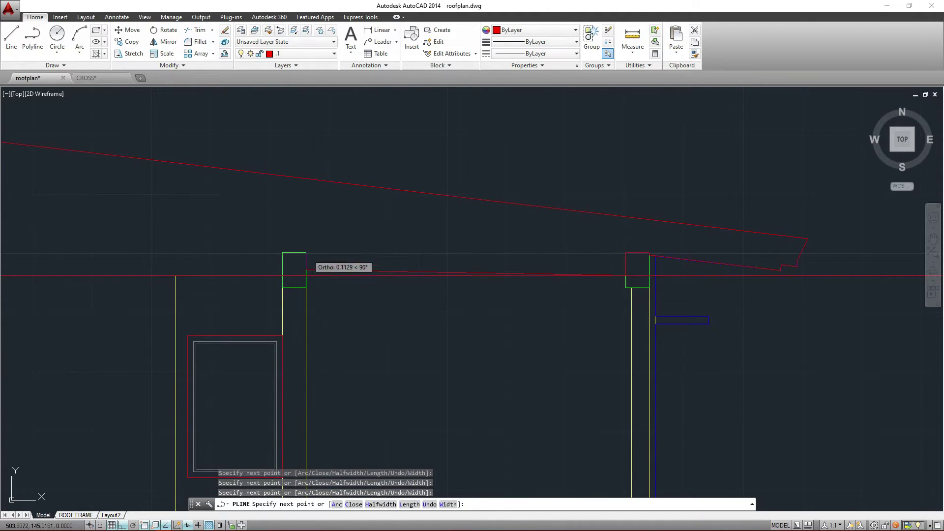
scroll(306, 255, "up", 5)
left_click(205, 251)
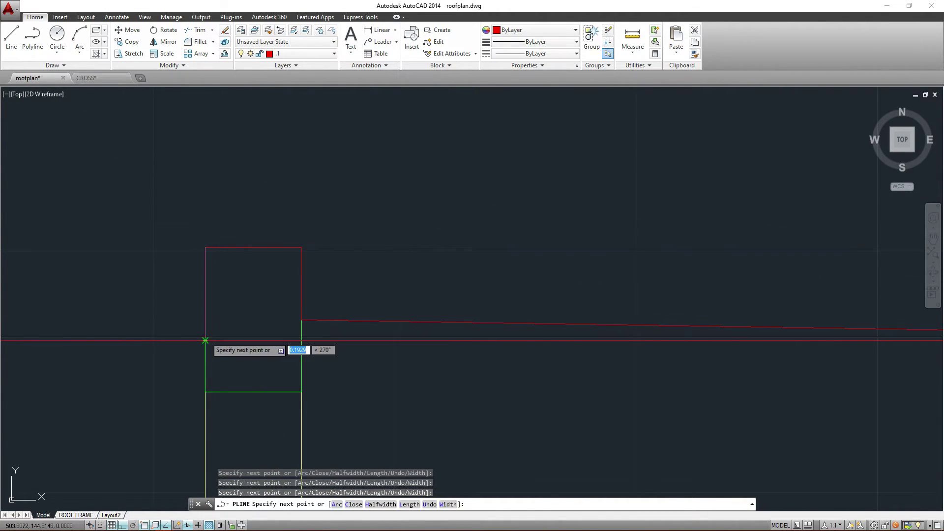
scroll(197, 325, "down", 3)
scroll(226, 316, "up", 4)
scroll(226, 277, "up", 3)
key("Escape")
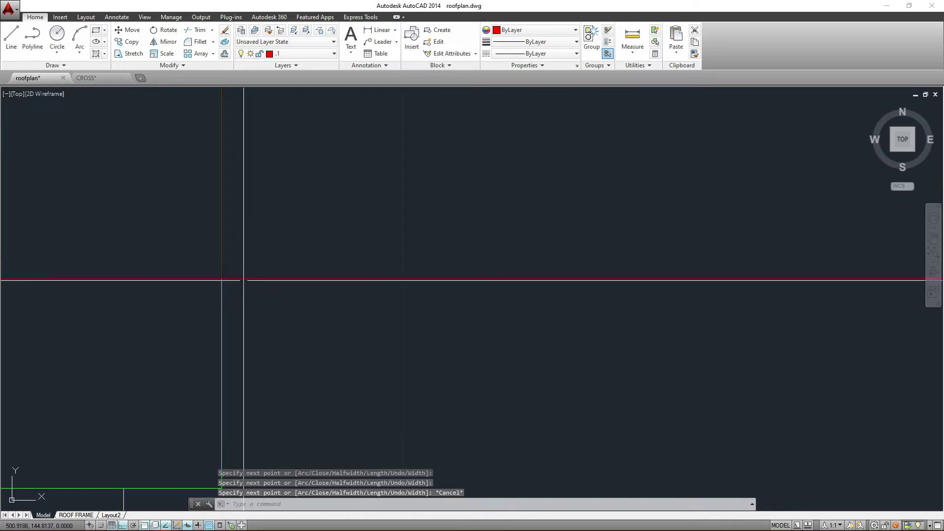
Window-select the leftover line segment beneath the roof.
left_click_drag(244, 280, 209, 299)
scroll(197, 300, "down", 4)
scroll(118, 298, "down", 2)
Delete the leftover segment, undo it, and cancel an attempted move of the red line.
key("Delete")
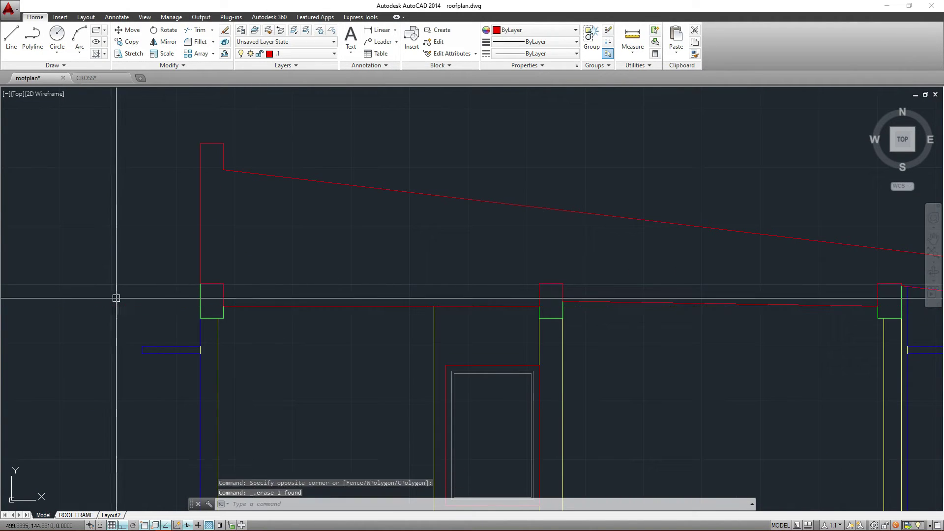
key("ctrl+z")
key("ctrl+z")
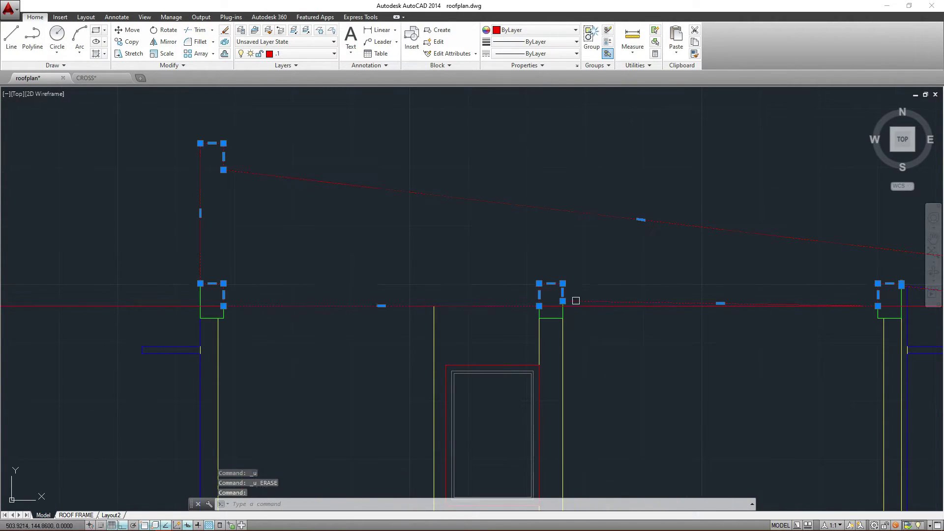
left_click(563, 301)
scroll(576, 300, "up", 3)
scroll(639, 307, "down", 1)
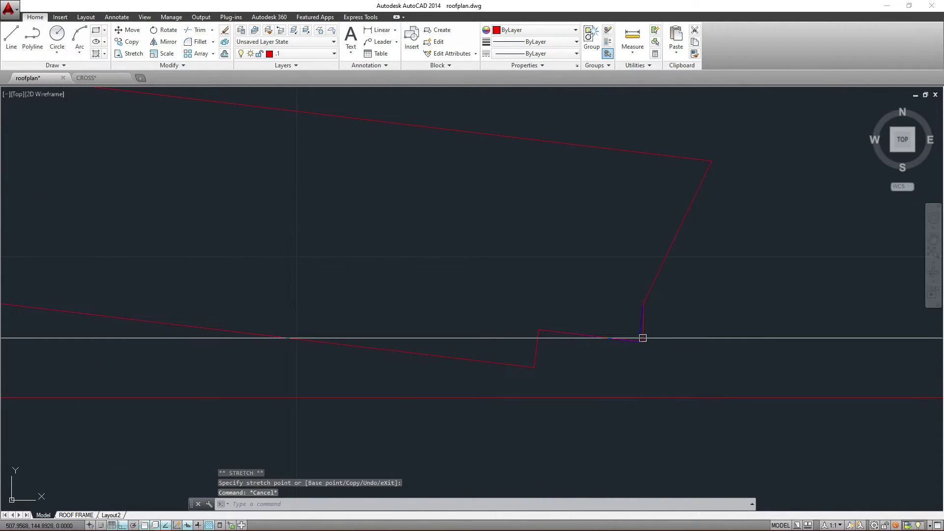
middle_click_drag(676, 308, 686, 274)
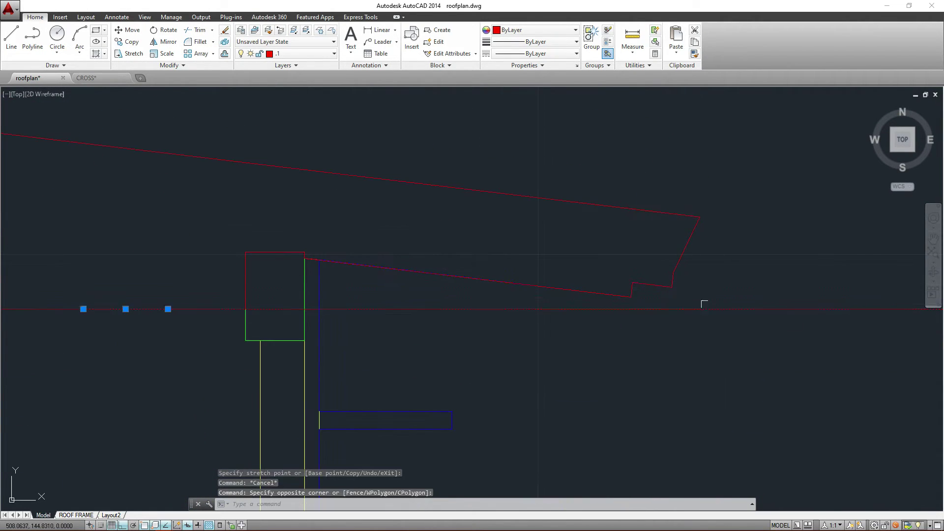
scroll(704, 304, "down", 3)
type("m")
key("Return")
scroll(432, 306, "down", 2)
left_click(518, 324)
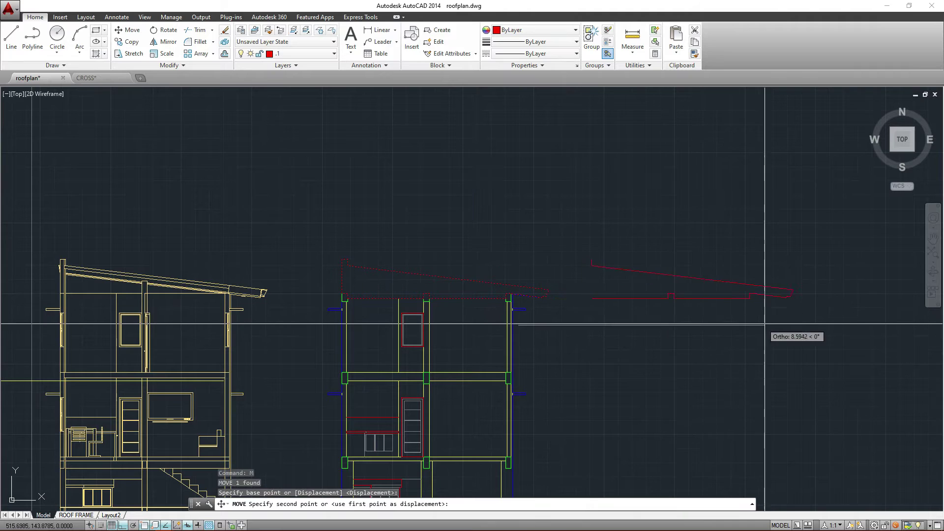
key("Escape")
Fill the red roof outline with an ANSI31 diagonal hatch.
type("h")
key("Return")
scroll(658, 295, "up", 3)
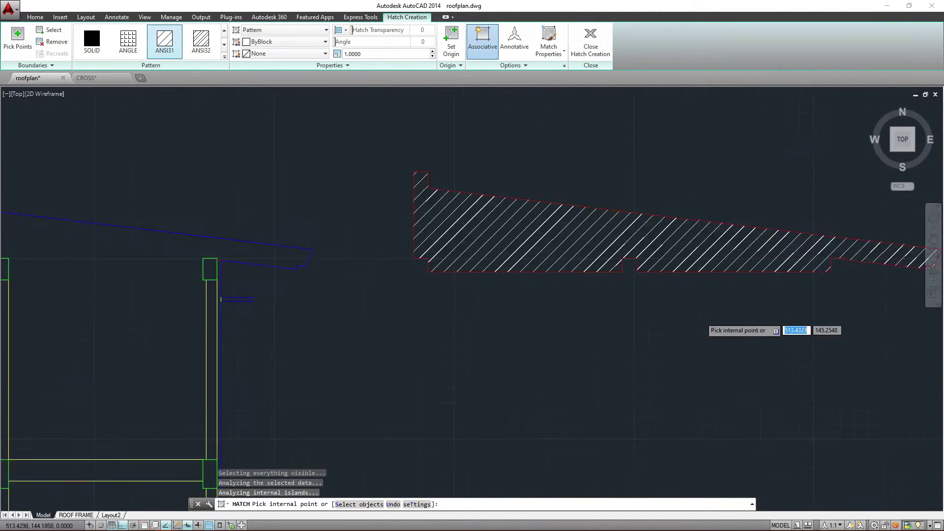
left_click(496, 208)
key("Escape")
left_click(472, 229)
Move the roof hatch onto the section's roof slab above the columns.
type("m")
key("Return")
left_click(429, 187)
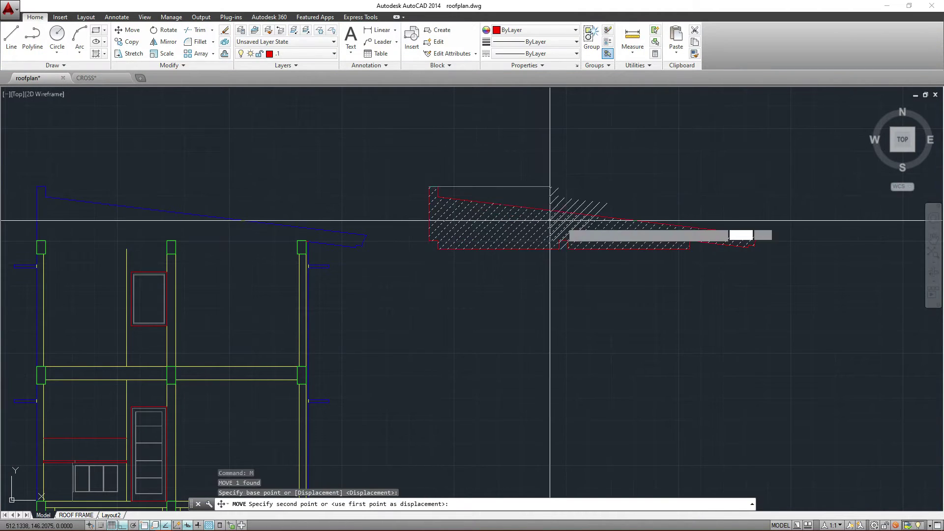
scroll(393, 219, "up", 2)
scroll(405, 208, "up", 1)
left_click(405, 208)
scroll(329, 189, "down", 5)
scroll(382, 209, "up", 4)
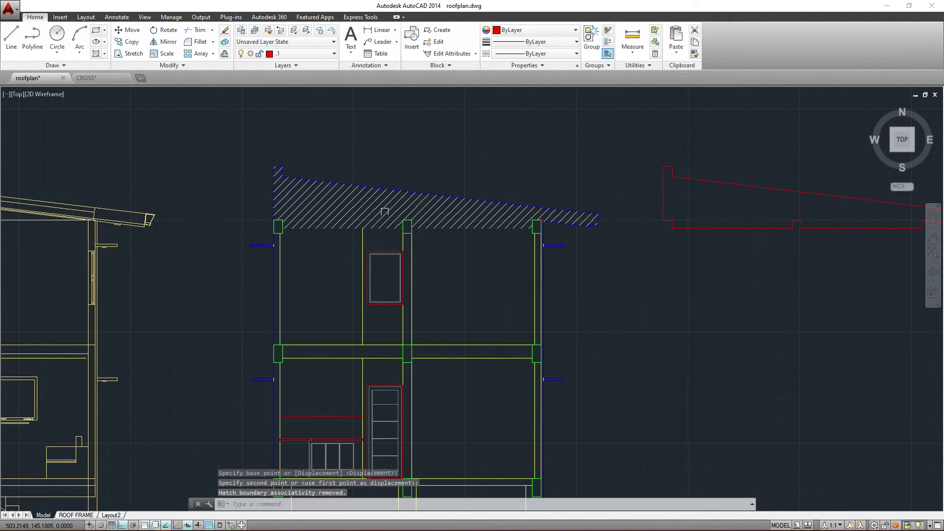
scroll(390, 217, "up", 2)
Draw a horizontal XL construction line along the roof slab underside.
type("l")
key("Return")
scroll(201, 226, "up", 2)
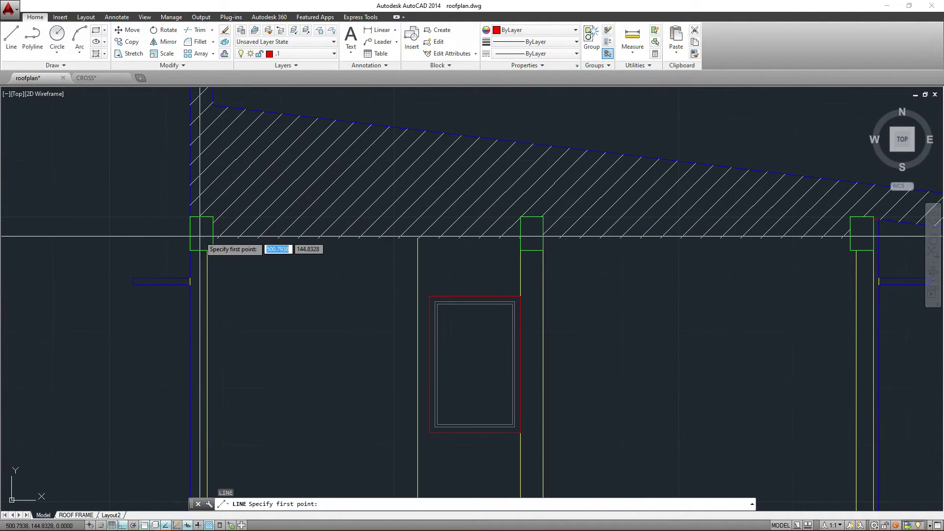
scroll(603, 235, "down", 5)
scroll(604, 255, "up", 4)
key("Escape")
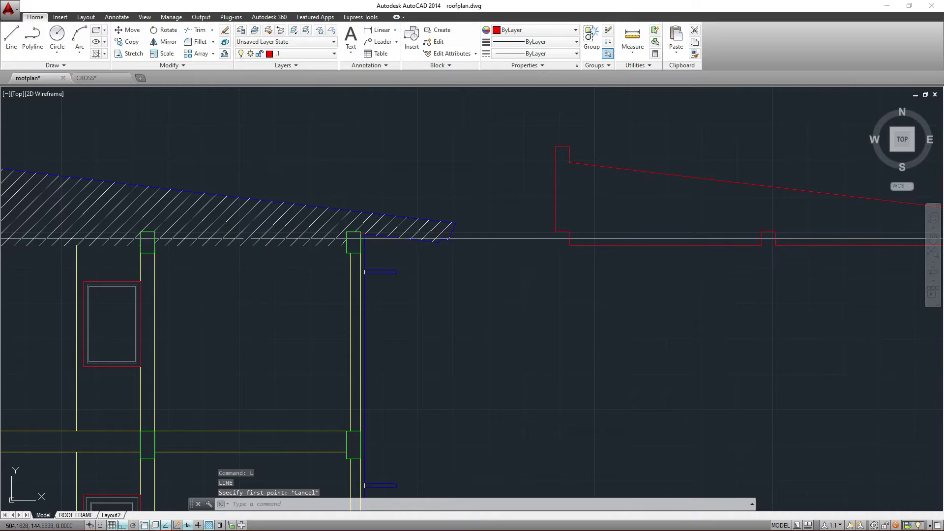
type("xl")
key("Return")
scroll(511, 221, "up", 2)
key("Escape")
Start a line at the slab underside, then cancel it.
type("l")
key("Return")
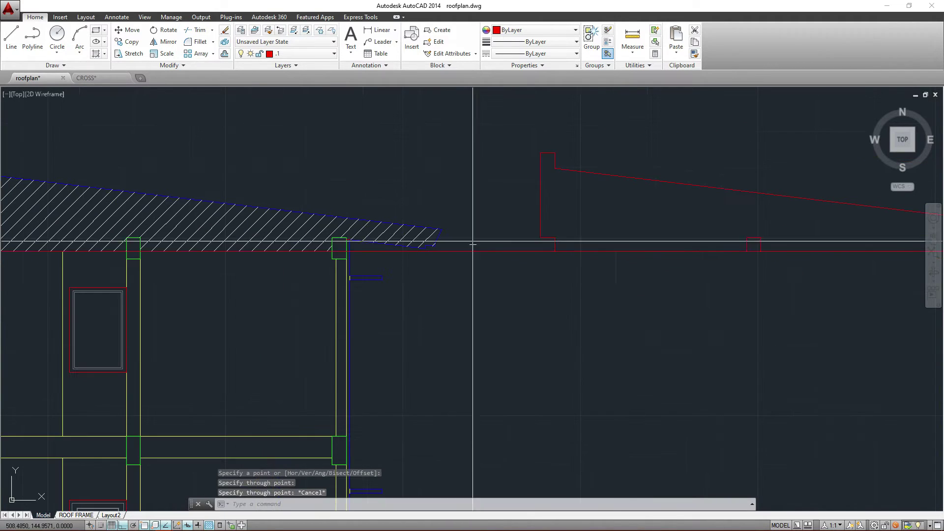
scroll(421, 276, "up", 2)
scroll(491, 279, "down", 2)
left_click(522, 279)
scroll(356, 260, "up", 2)
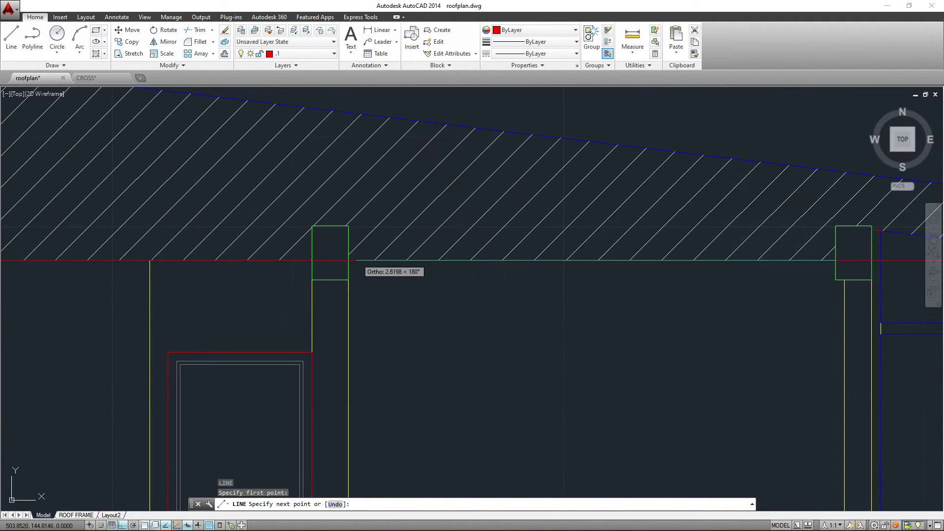
key("Escape")
middle_click_drag(306, 264, 455, 250)
key("Return")
scroll(466, 246, "down", 4)
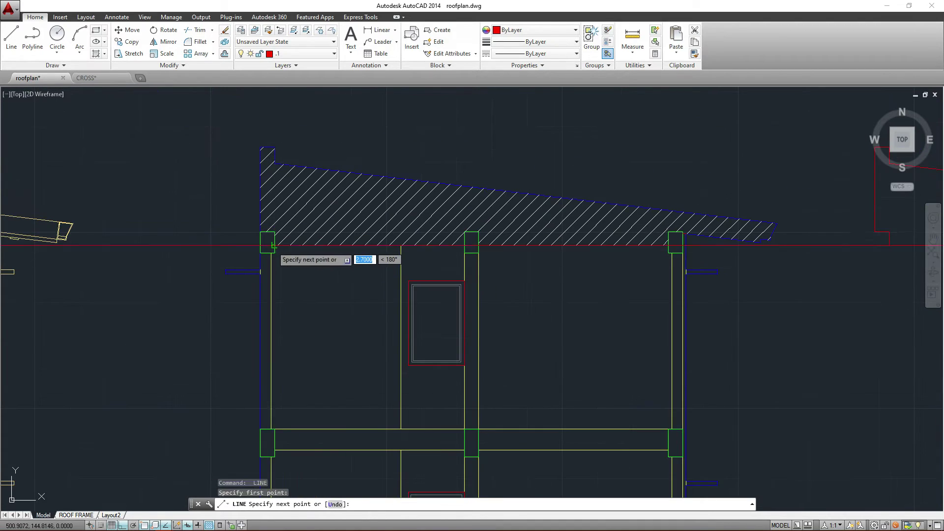
scroll(352, 263, "up", 2)
key("Escape")
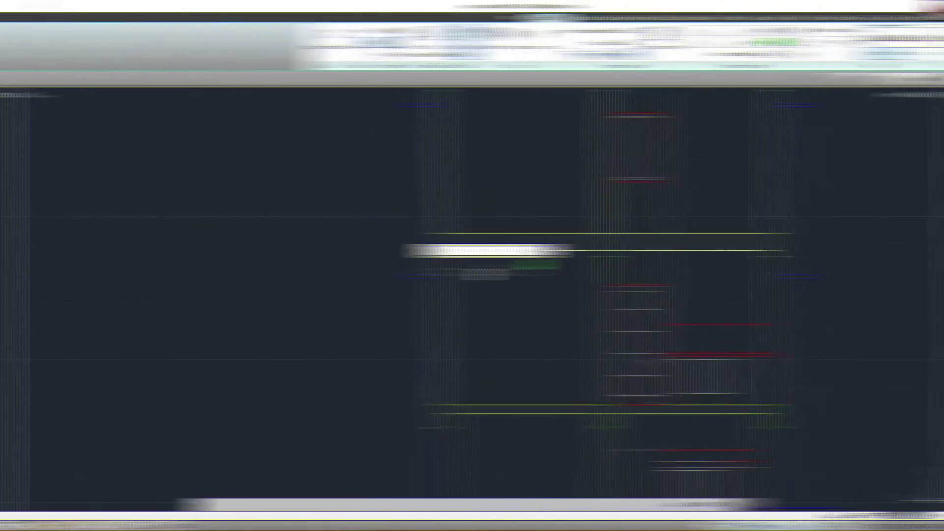
Close the text editor and move the LIVING AREA label with Ortho on into the room.
left_click(473, 309)
left_click(437, 258)
type("M")
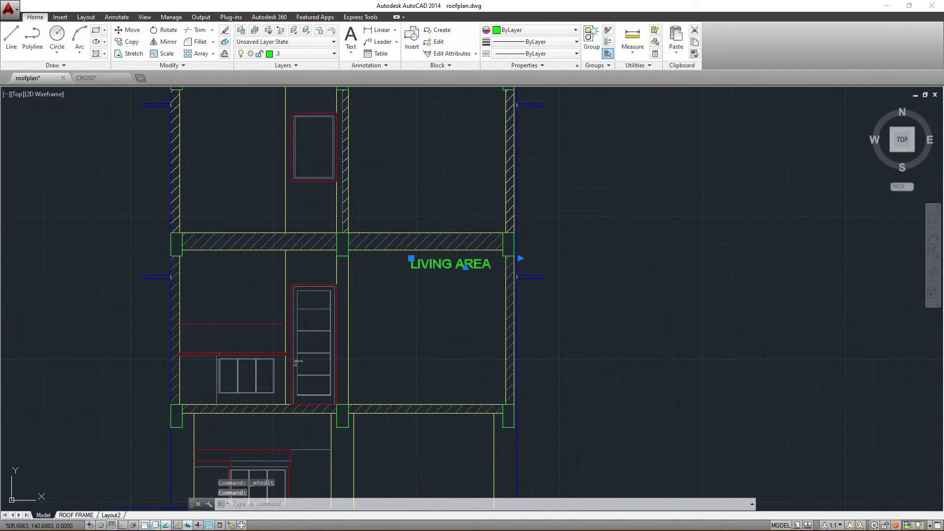
key("Return")
left_click(459, 316)
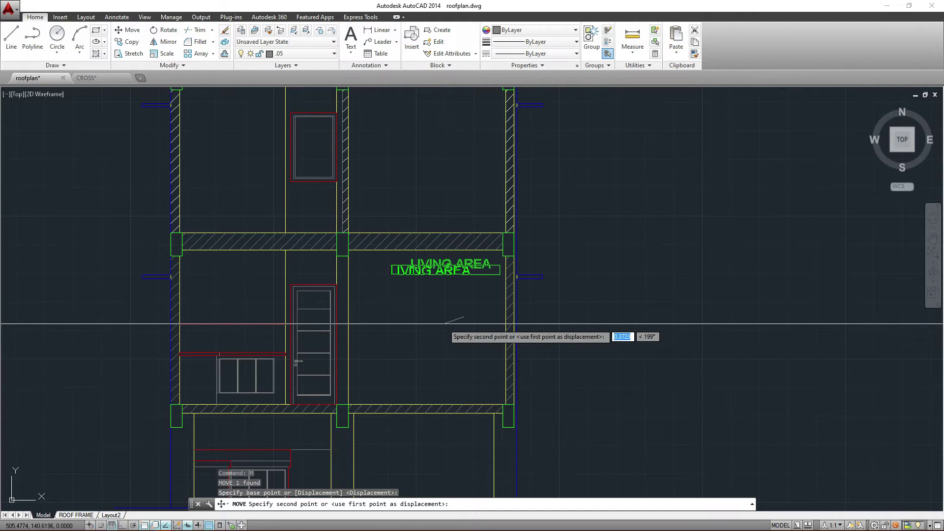
key("F8")
left_click(475, 306)
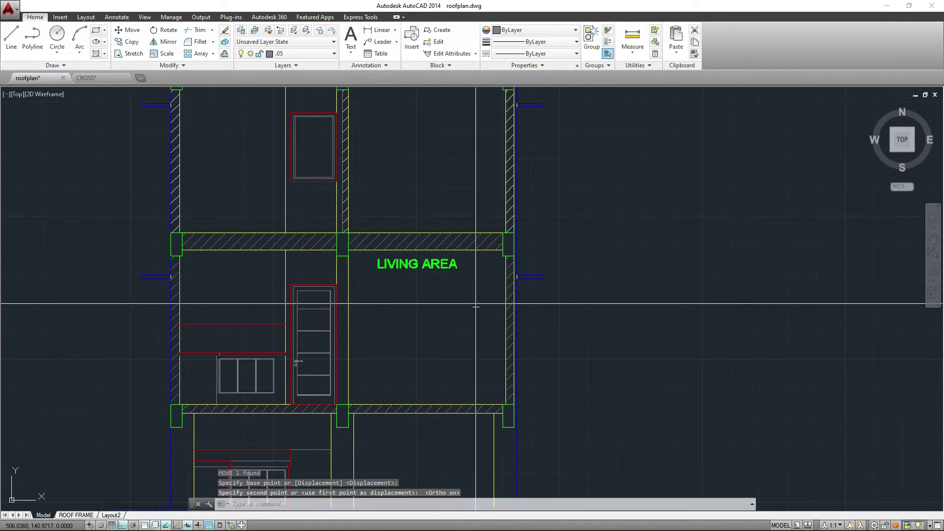
scroll(380, 260, "up", 4)
Cancel a second move of the label, leaving it in place, and start a spline (SPL).
left_click(383, 268)
type("M")
key("Return")
left_click(429, 335)
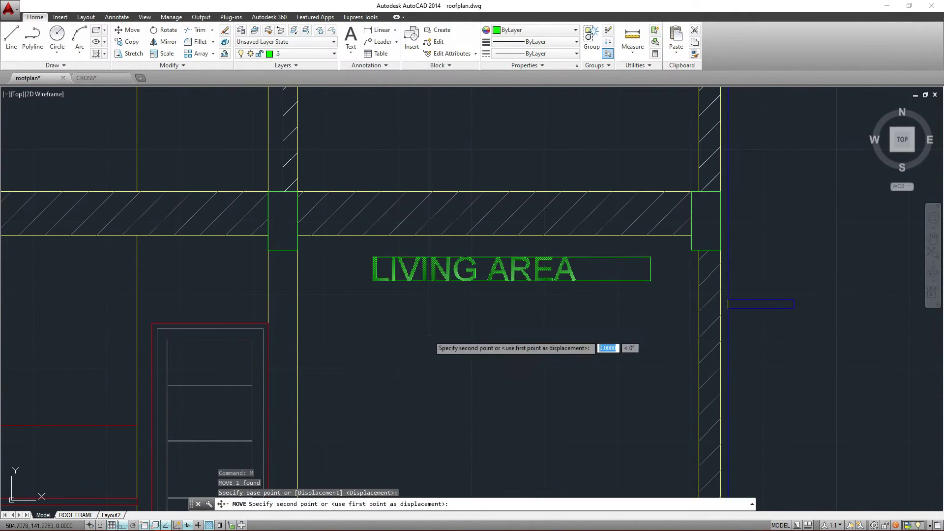
key("Escape")
scroll(506, 315, "down", 4)
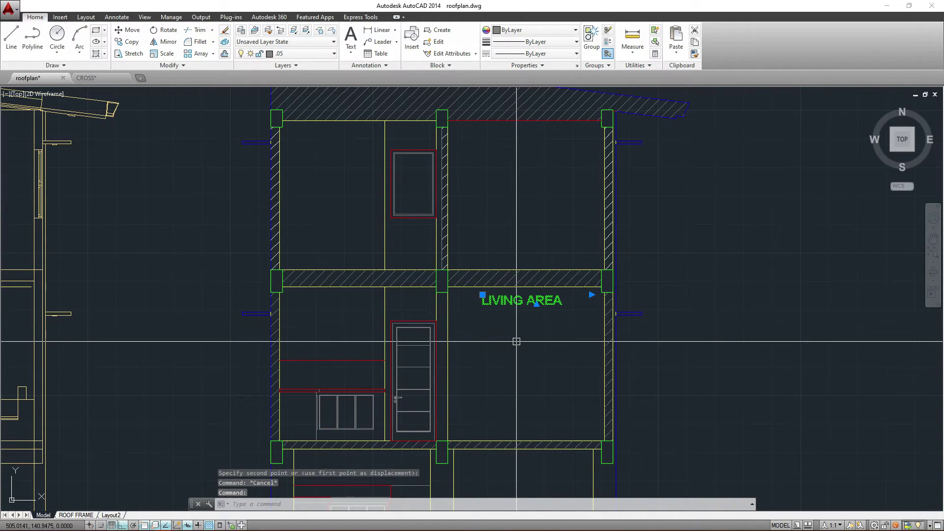
type("spl")
key("Return")
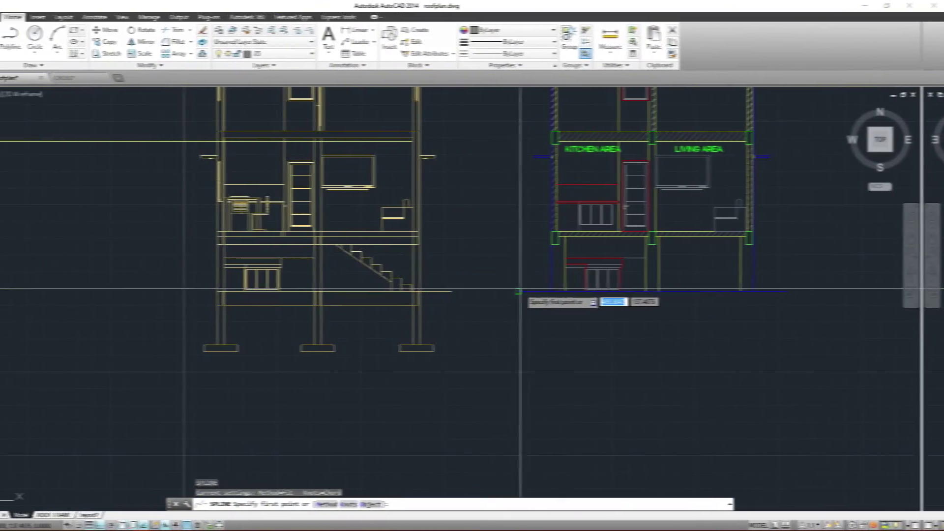
Draw a wavy ground spline beneath the section along the base line.
left_click(551, 305)
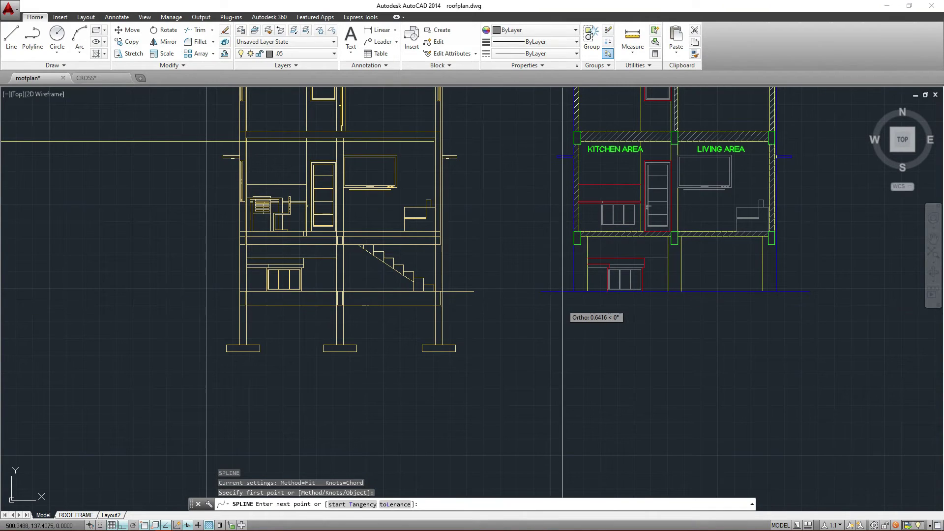
key("F8")
scroll(562, 305, "up", 4)
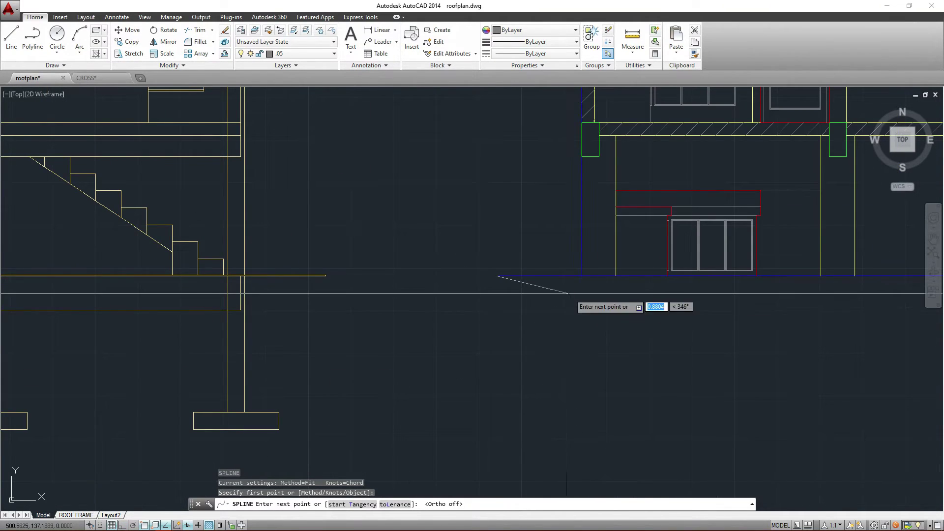
left_click(568, 294)
scroll(550, 309, "down", 4)
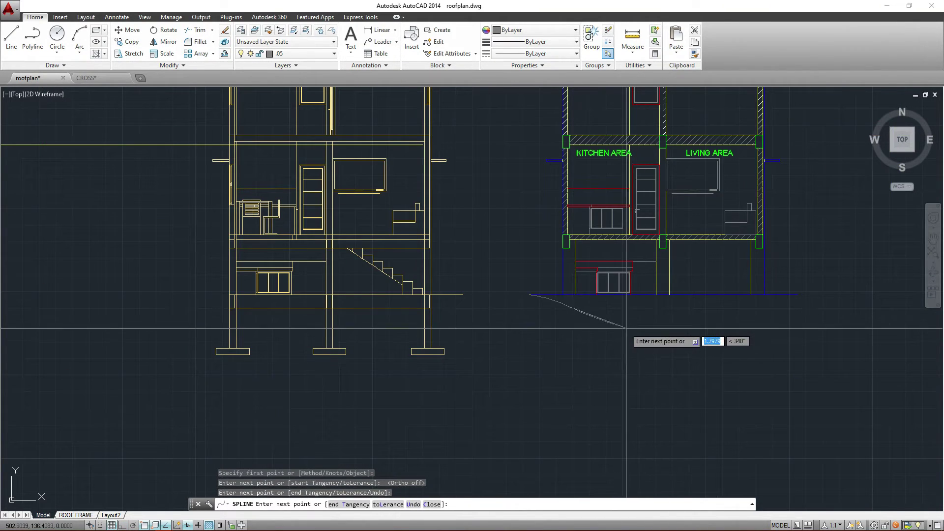
left_click(626, 328)
left_click(638, 324)
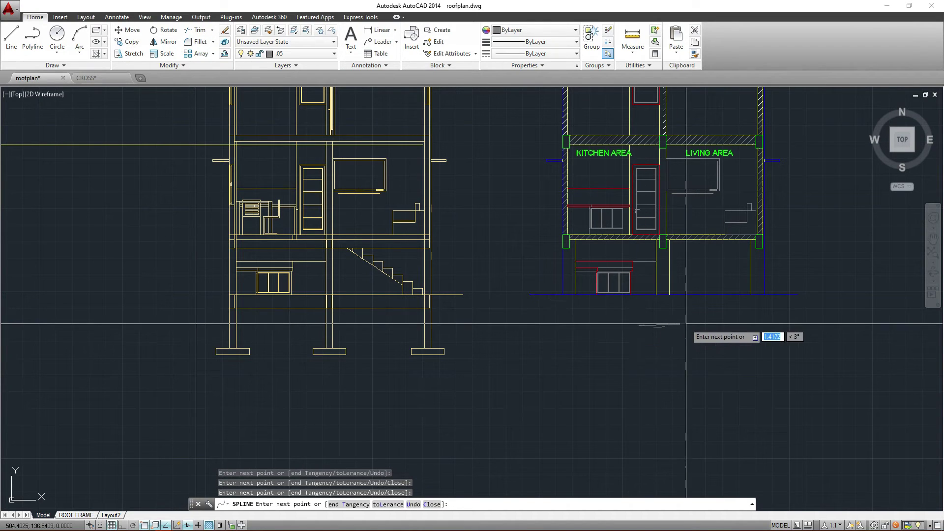
left_click(720, 325)
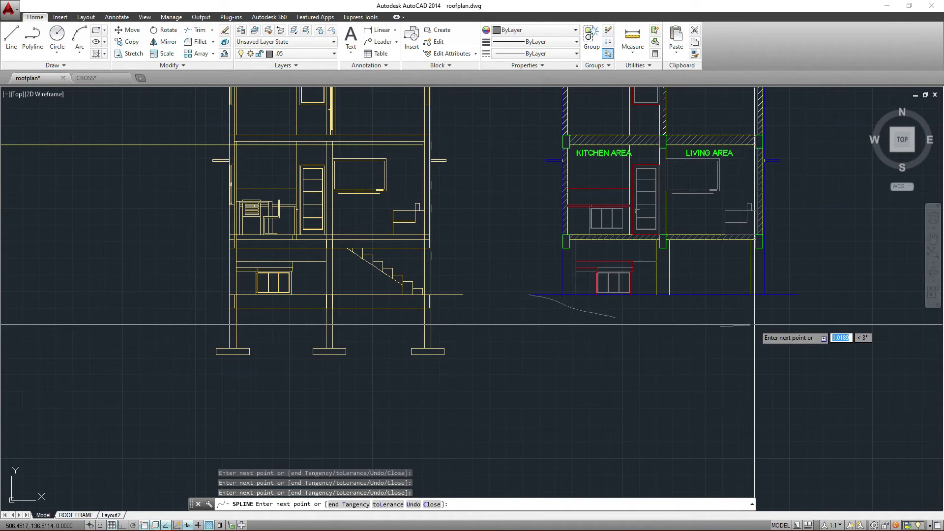
left_click(797, 297)
key("Return")
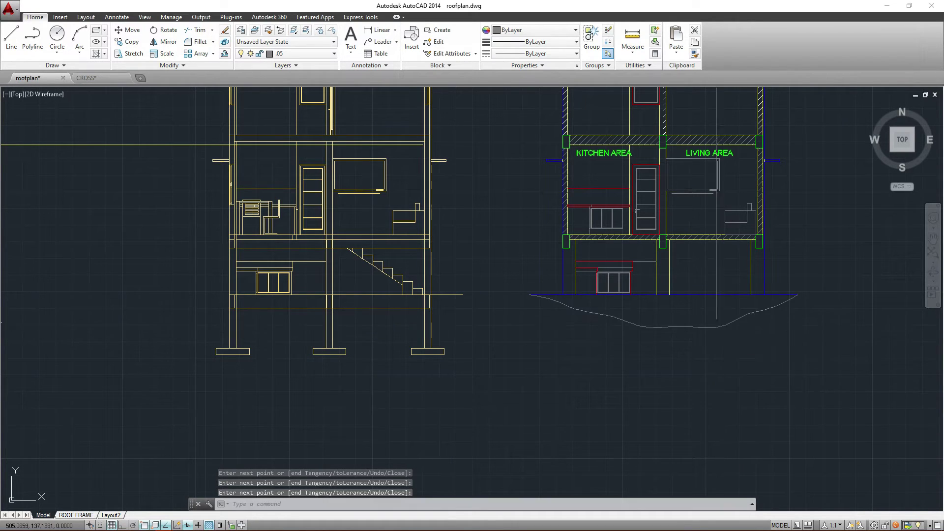
scroll(706, 302, "up", 2)
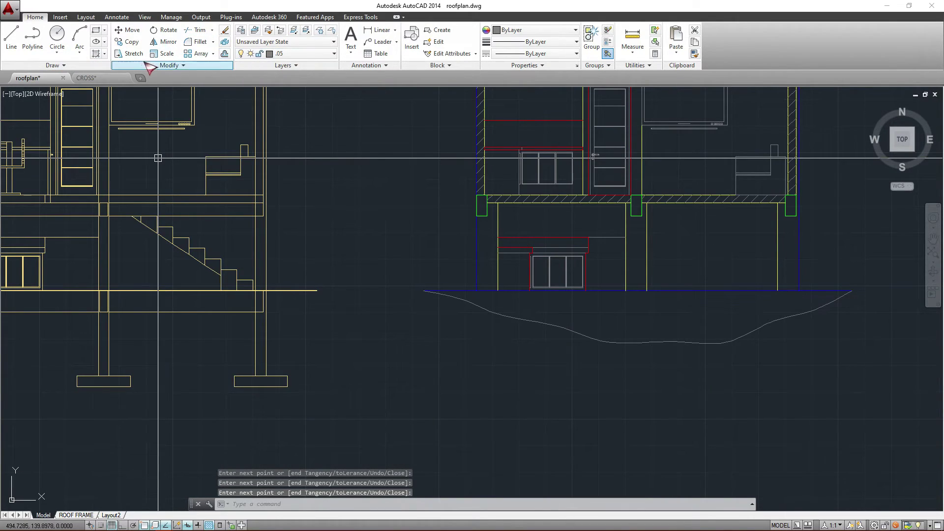
Start a hatch and choose the DOTS pattern from the gallery.
left_click(99, 54)
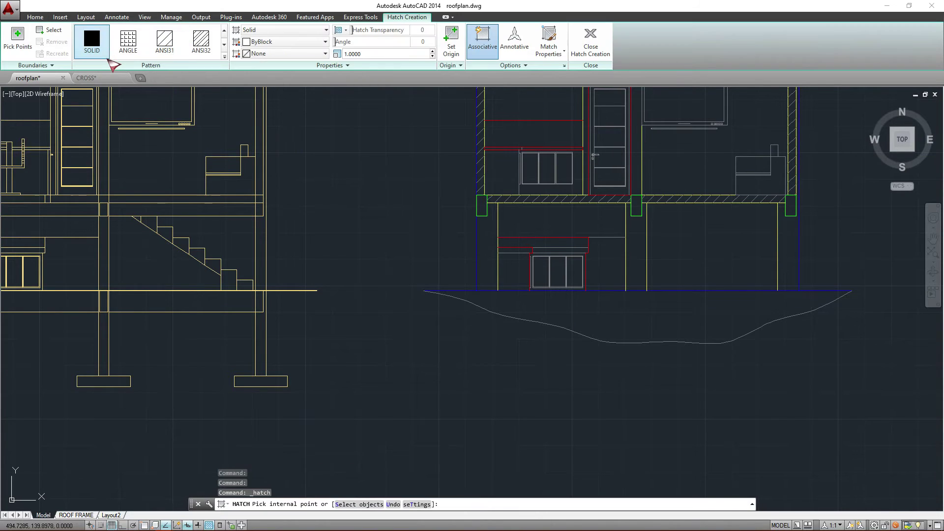
scroll(175, 50, "down", 1)
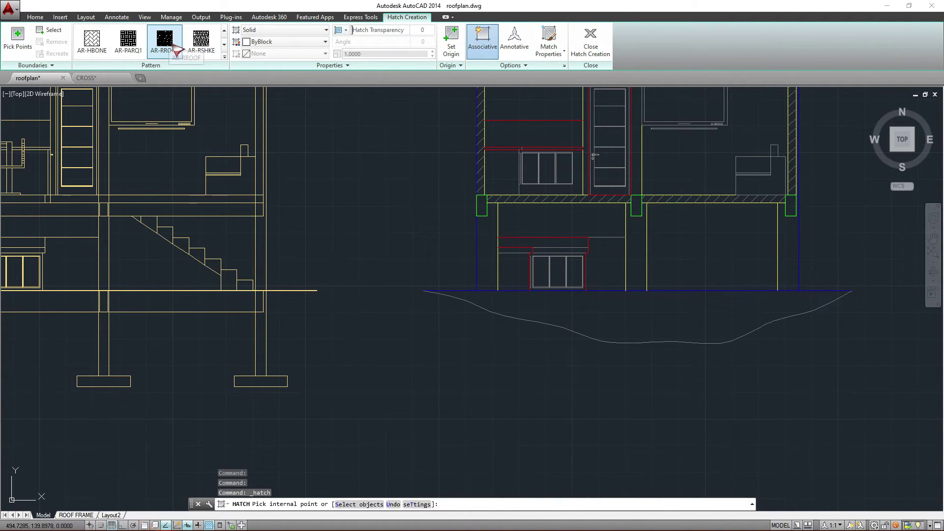
scroll(176, 50, "down", 1)
scroll(175, 49, "down", 1)
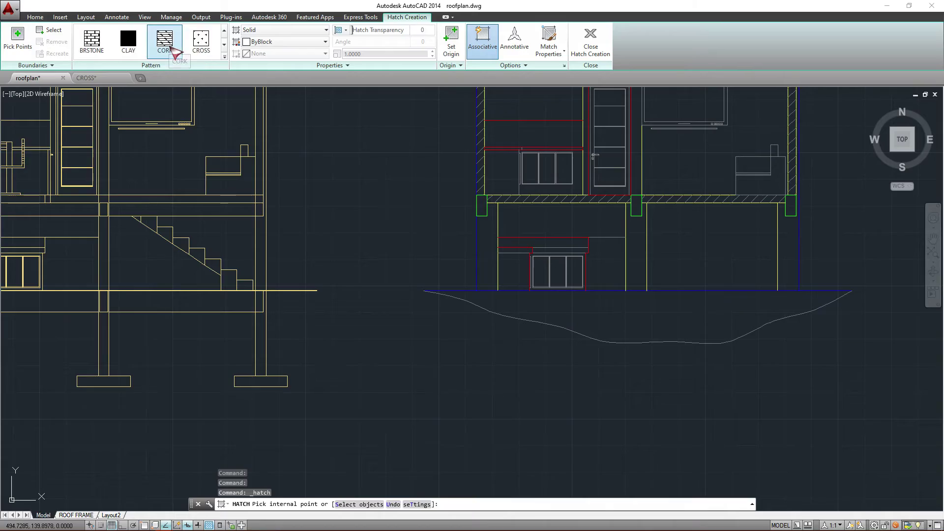
scroll(176, 50, "down", 1)
left_click(175, 49)
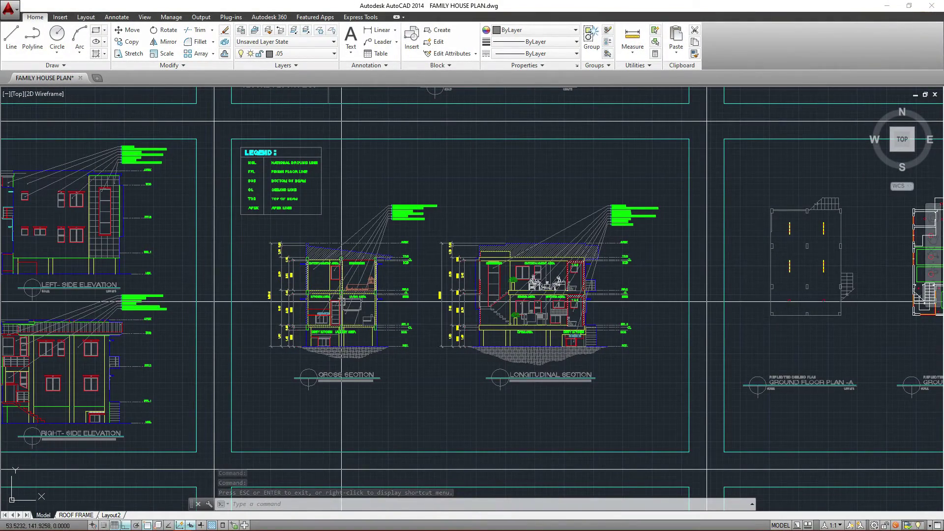
scroll(344, 302, "up", 4)
scroll(342, 300, "down", 2)
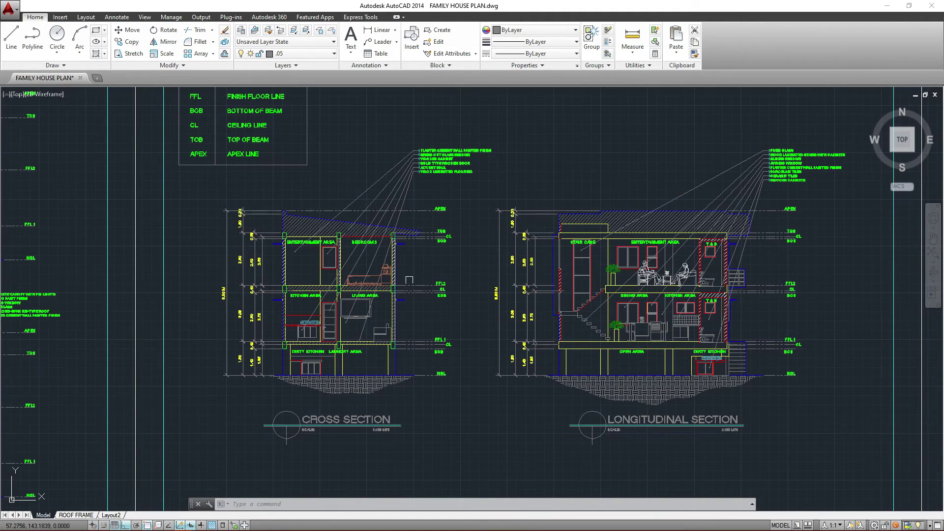
Set up a PDF plot on ISO full bleed A3 paper with Window as the plot area.
left_click(20, 16)
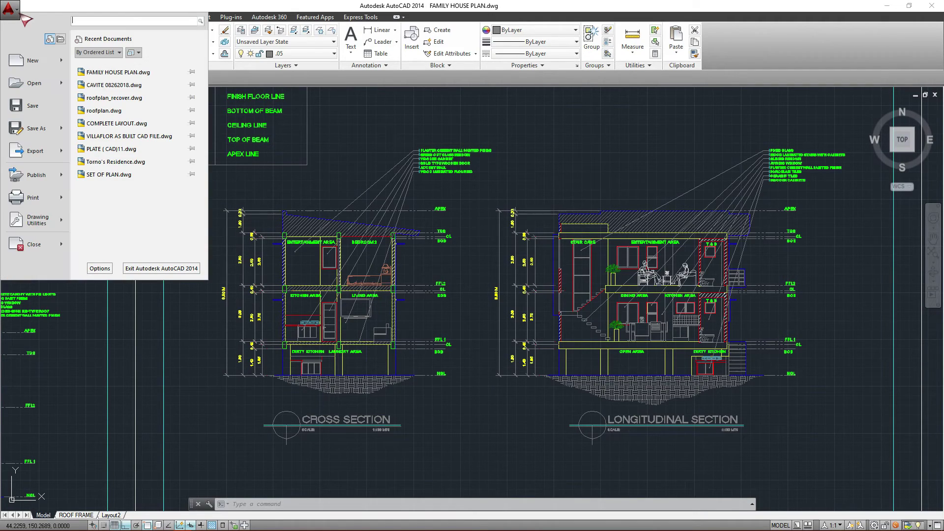
left_click(46, 199)
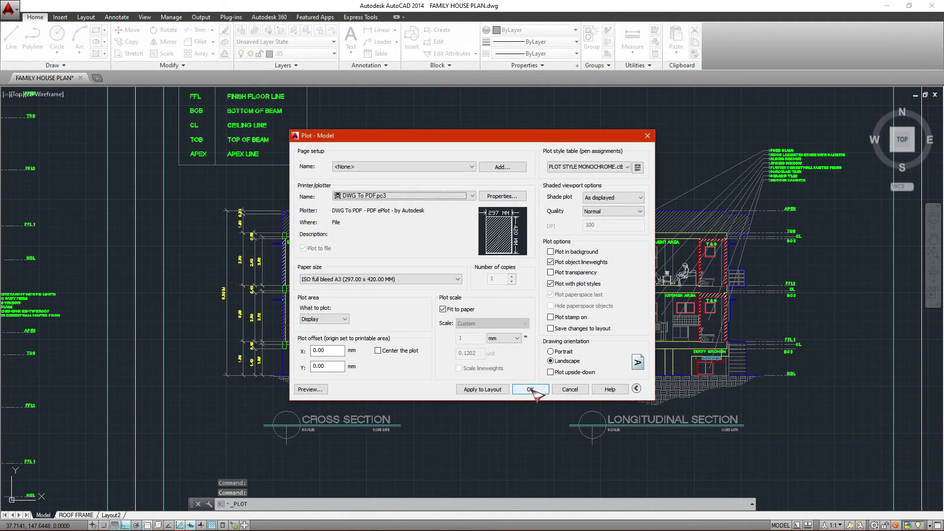
left_click(433, 279)
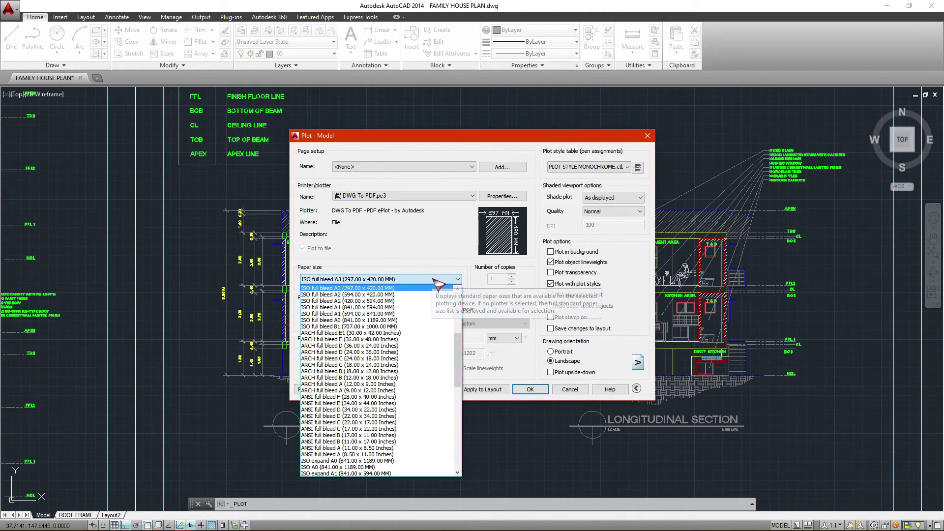
left_click(417, 290)
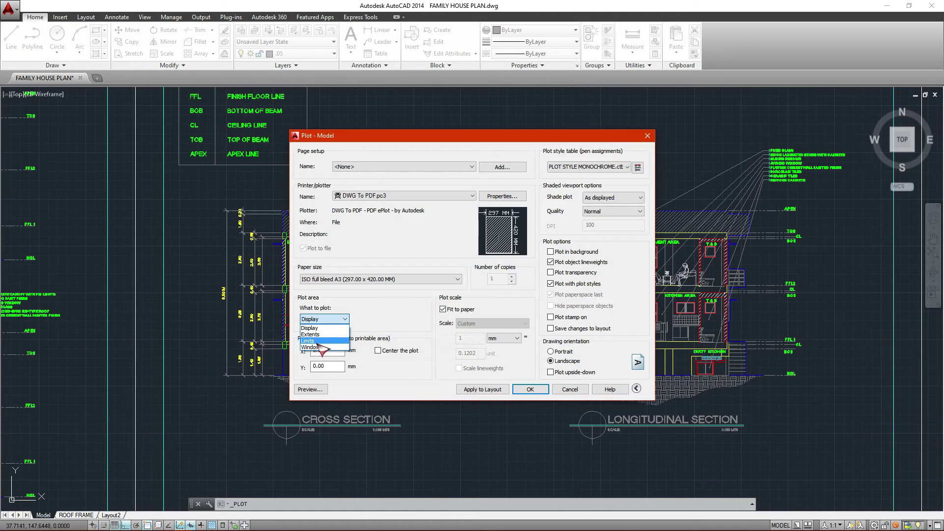
left_click(310, 347)
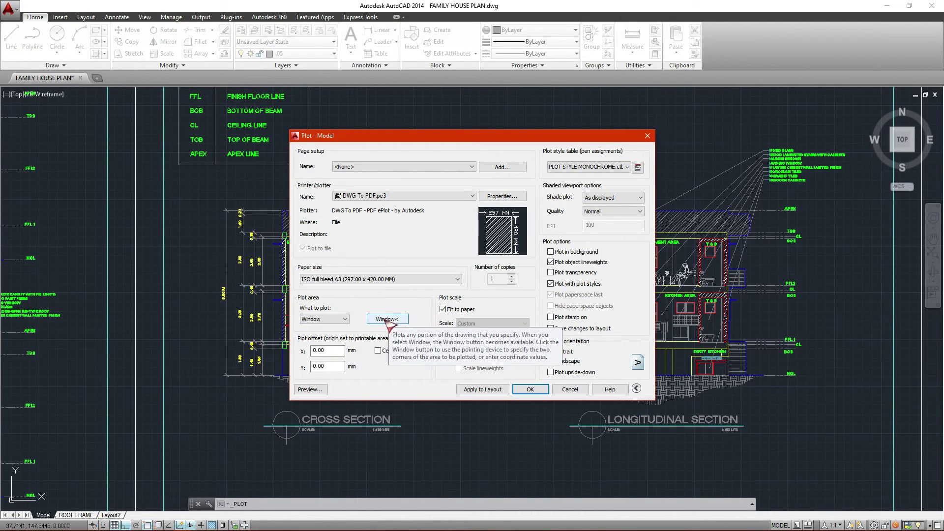
left_click(388, 319)
scroll(541, 230, "down", 1)
scroll(540, 230, "down", 1)
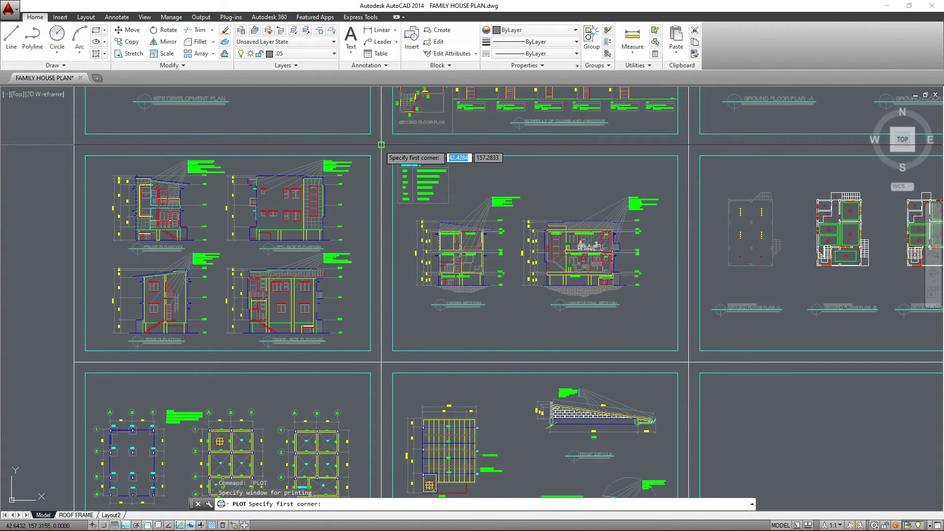
Window the sections frame corner to corner and keep PLOT STYLE MONOCHROME.ctb.
left_click(381, 145)
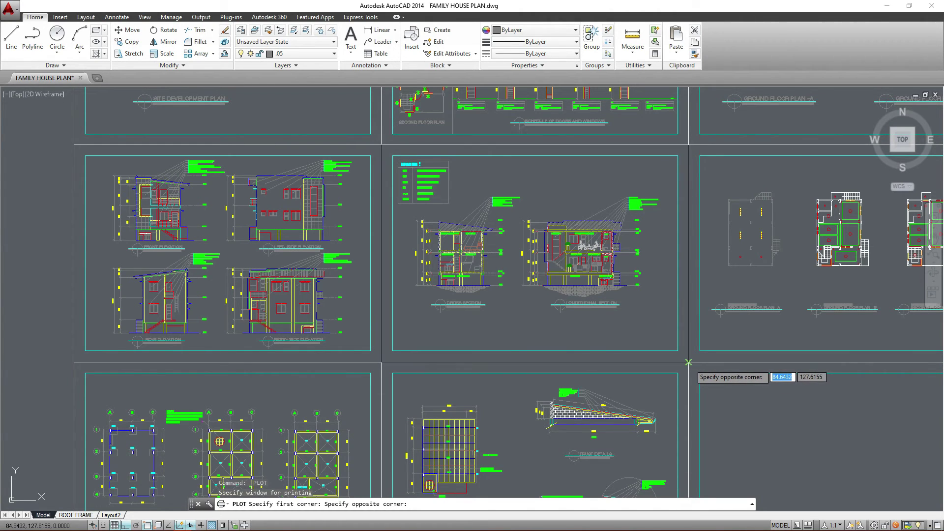
left_click(688, 362)
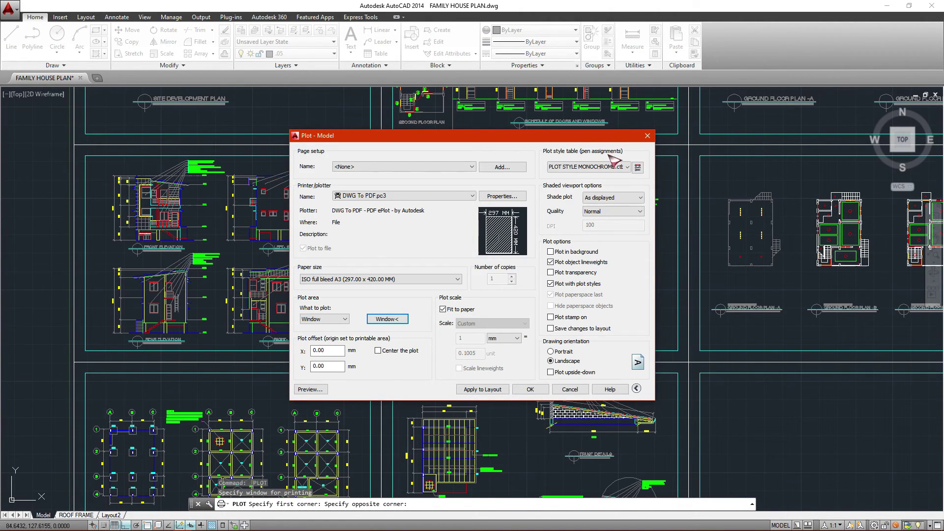
left_click(612, 168)
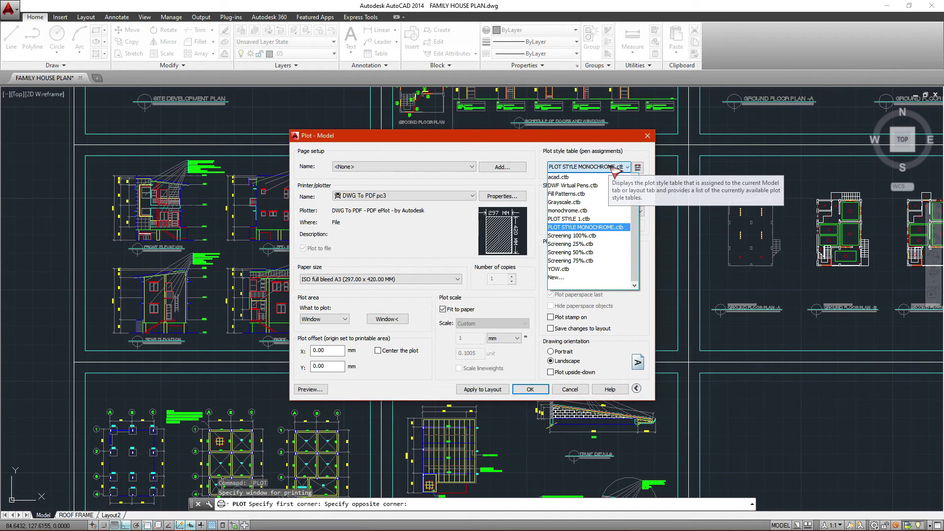
left_click(612, 167)
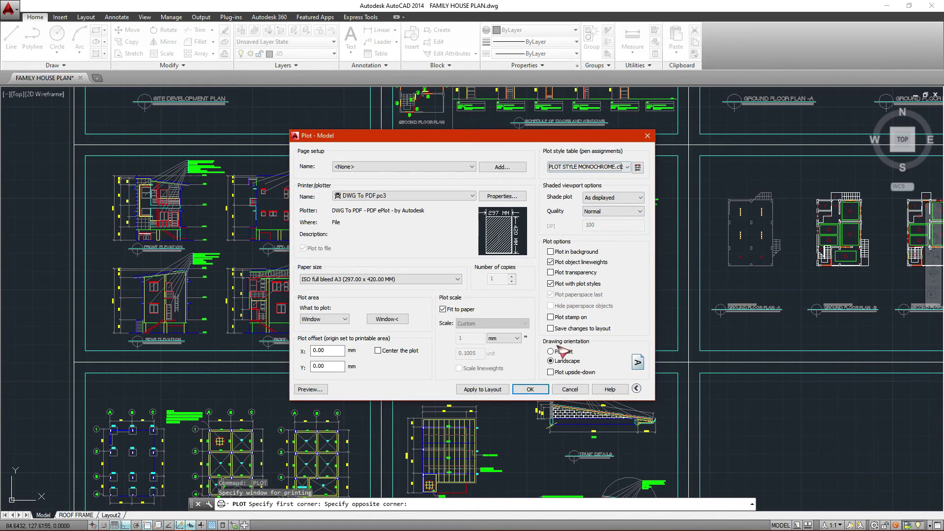
left_click(323, 388)
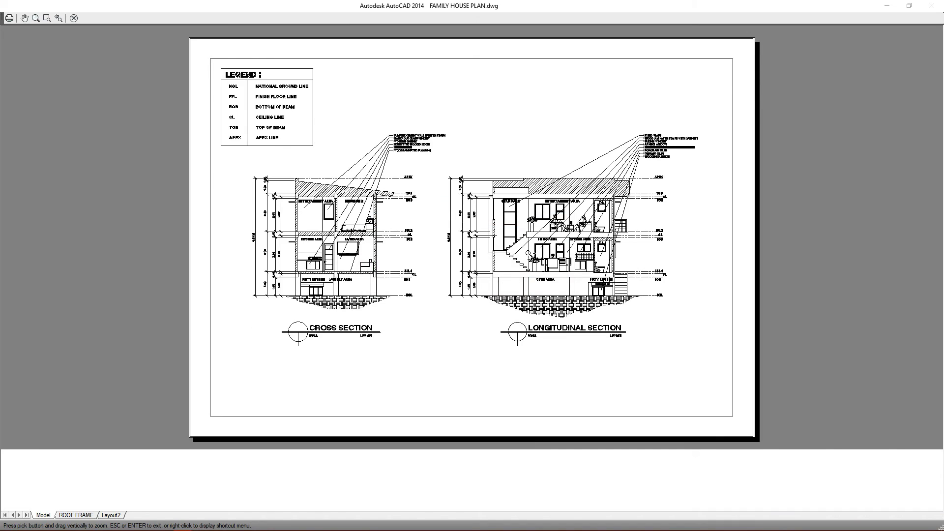
scroll(460, 280, "up", 2)
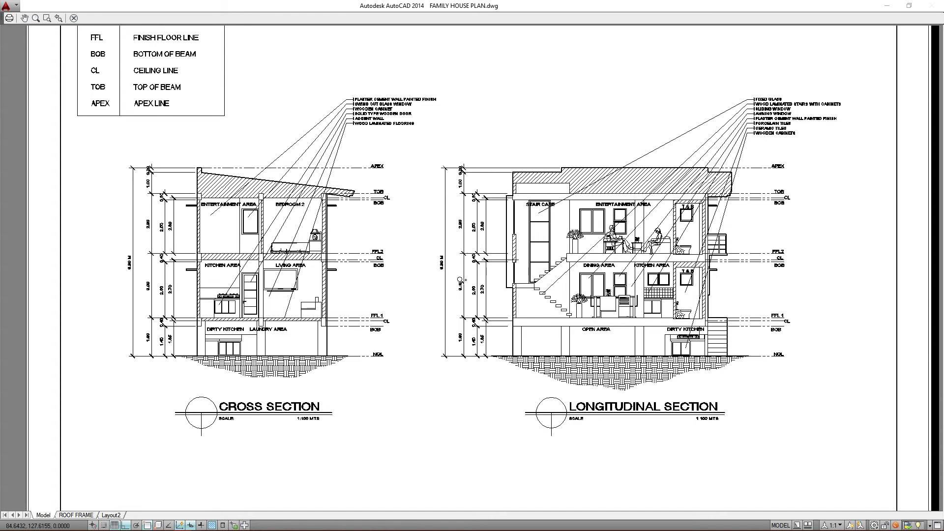
scroll(356, 184, "up", 1)
scroll(491, 197, "down", 2)
scroll(595, 173, "down", 3)
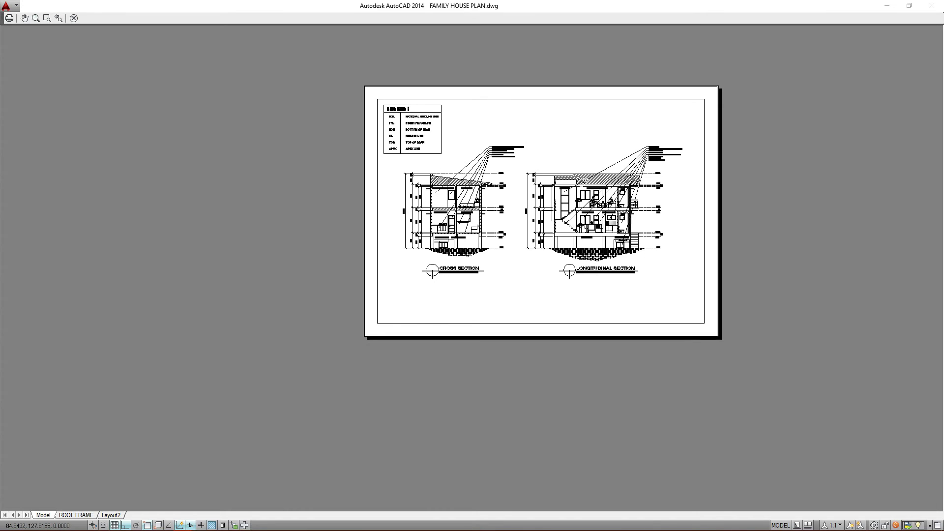
scroll(595, 173, "up", 3)
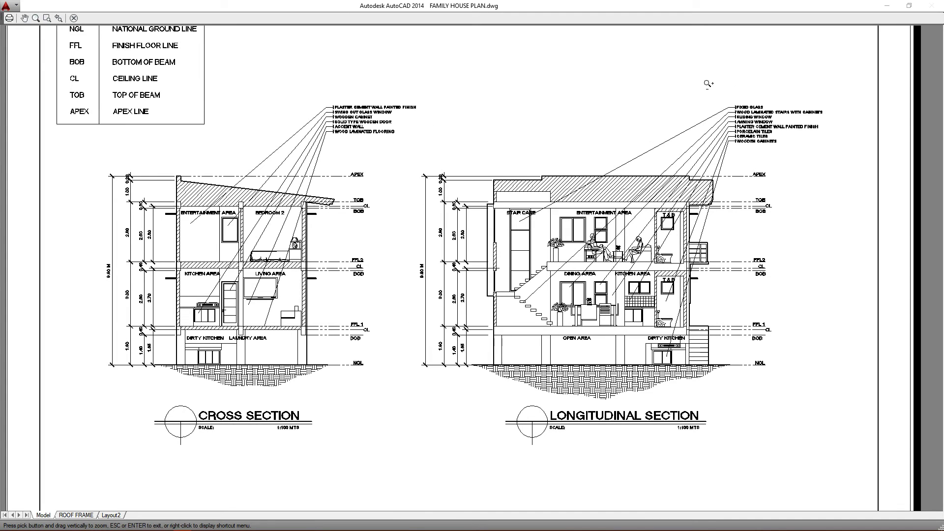
key("Escape")
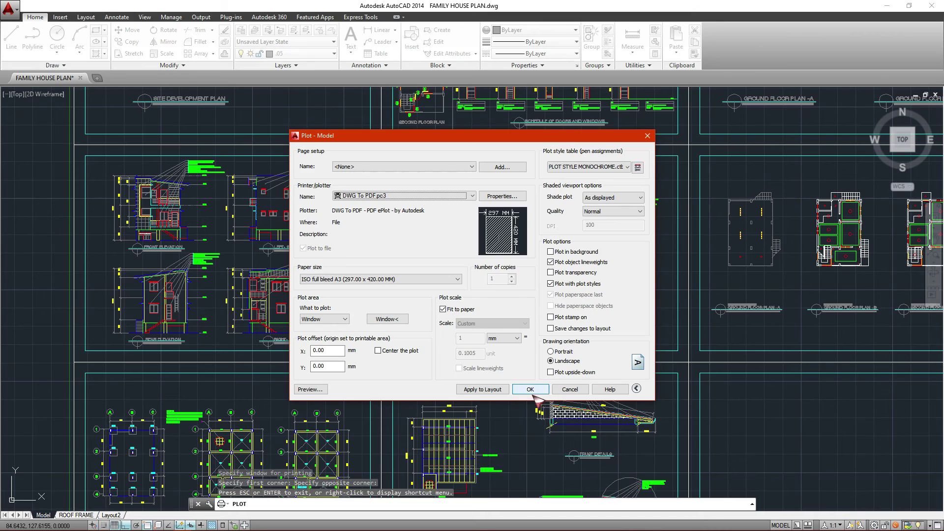
Confirm the plot and save the PDF as 'sections' on the Desktop.
left_click(531, 392)
type("sections")
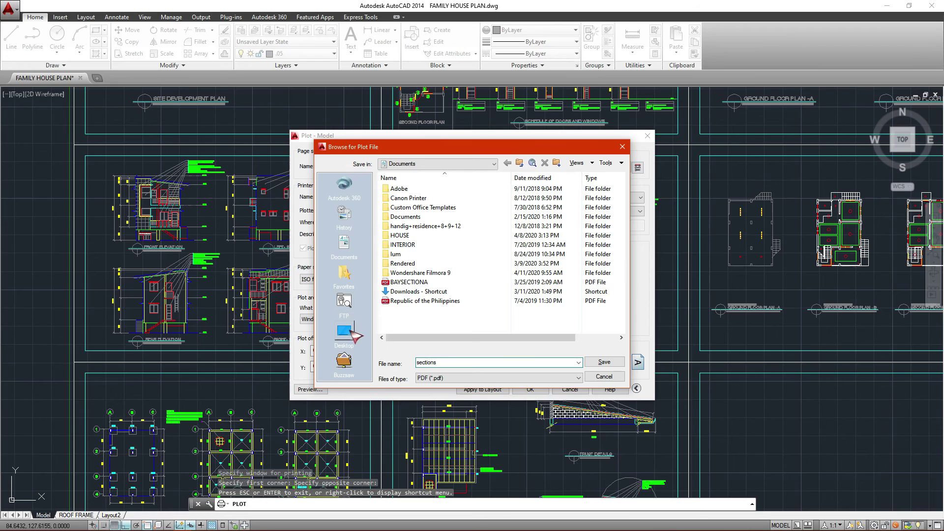
left_click(351, 331)
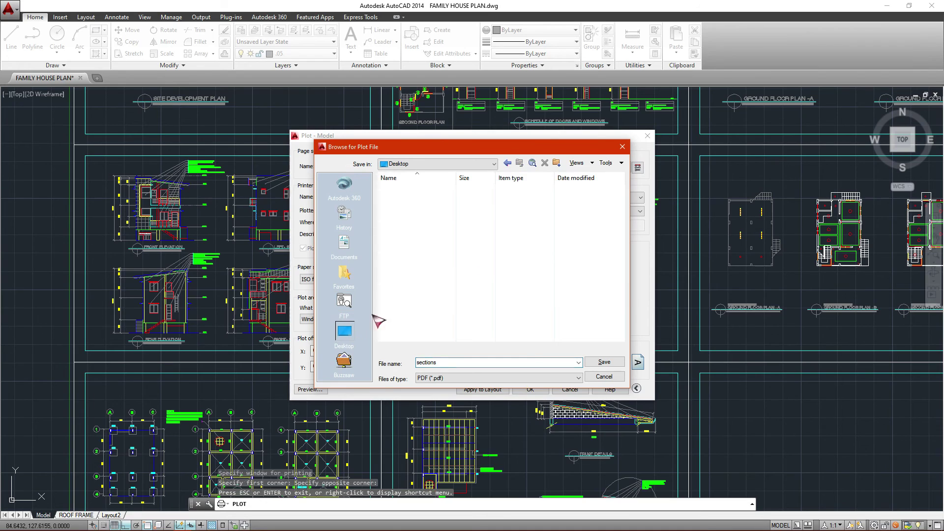
left_click(606, 362)
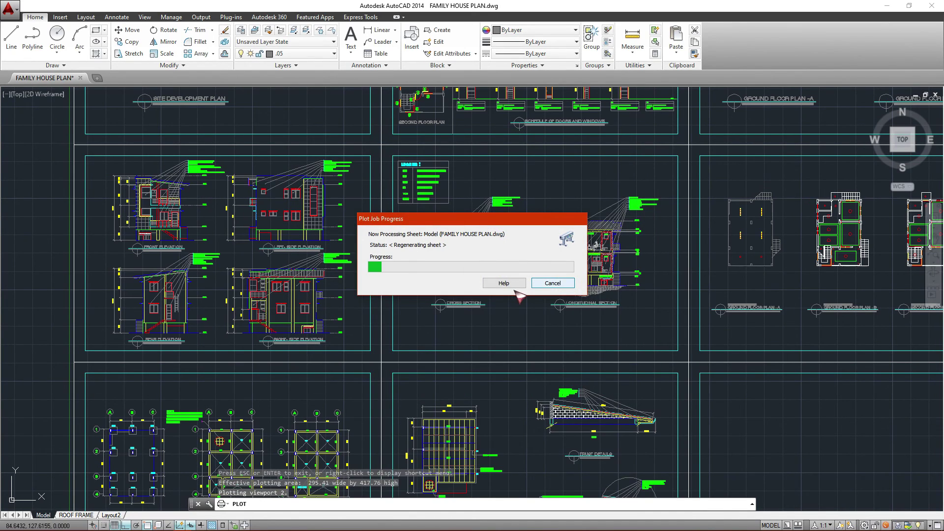